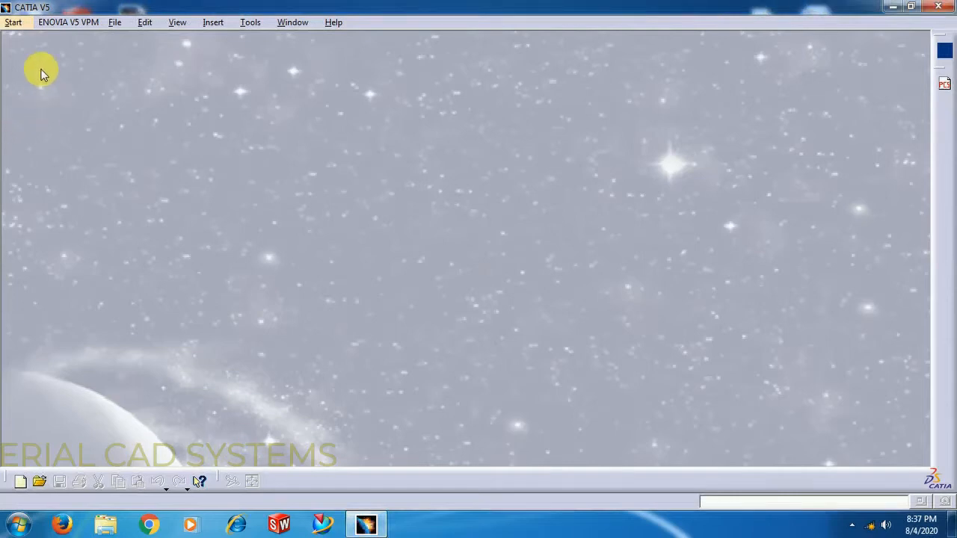
Create a new Generative Shape Design part named Part1 with hybrid design enabled.
click(11, 23)
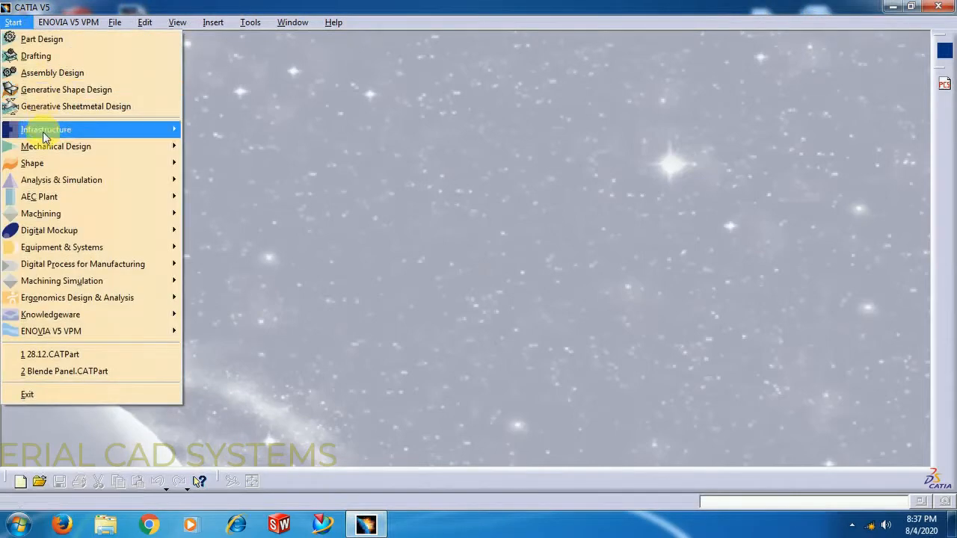
mouse_move(45, 163)
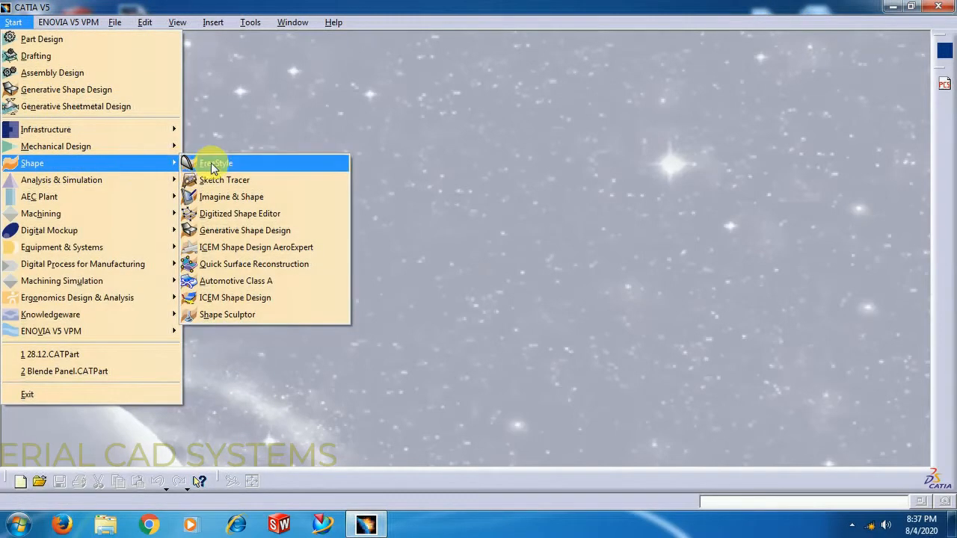
click(228, 231)
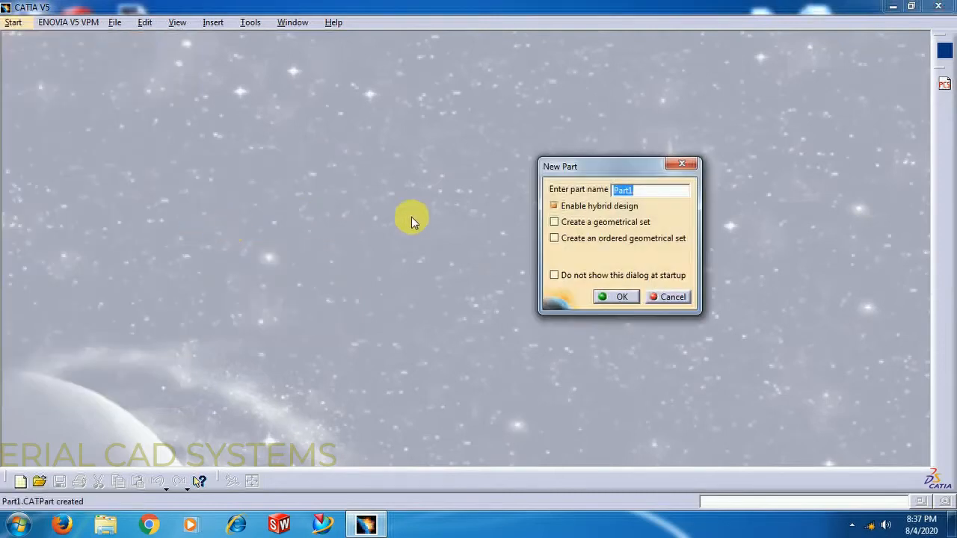
click(620, 297)
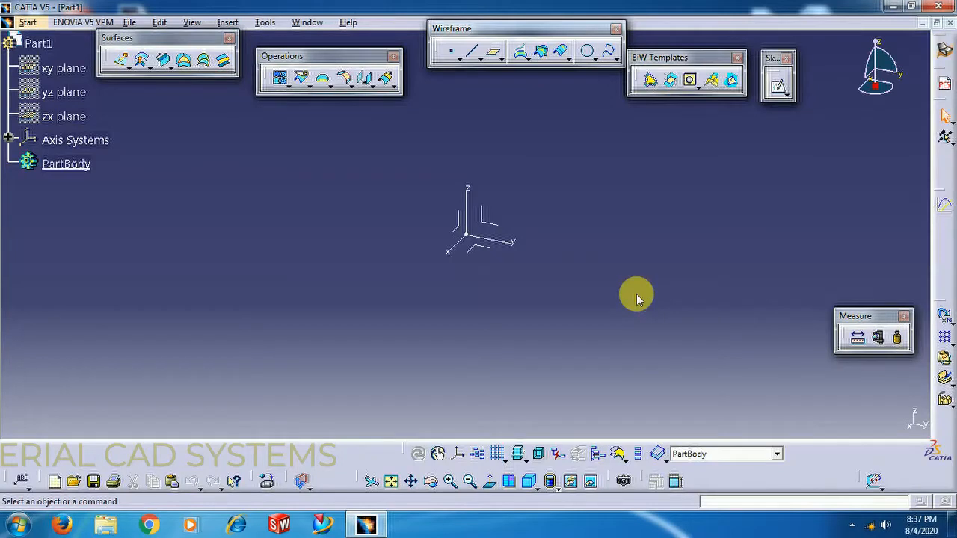
drag(322, 55, 324, 35)
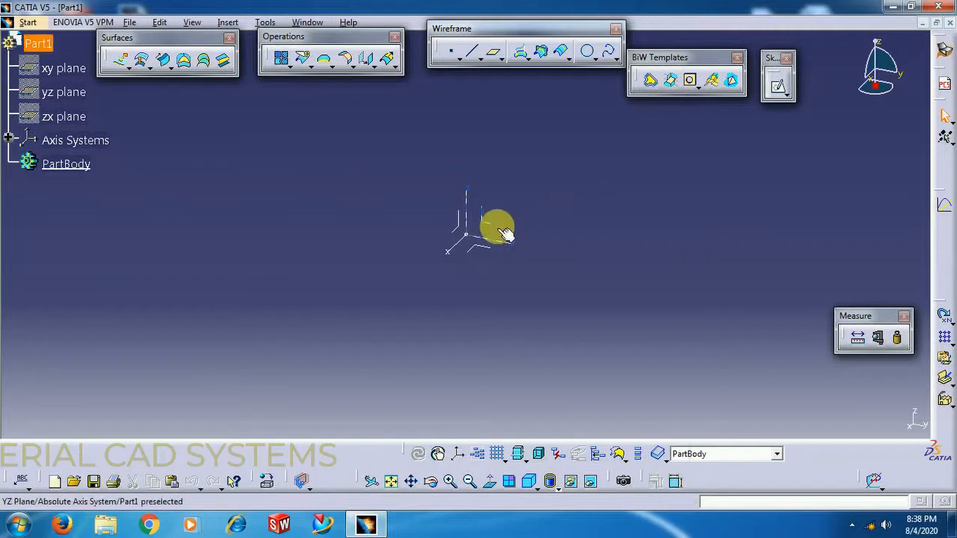
Sketch an S-shaped five-point spline on the YZ plane with its middle point at the origin and finish the sketch.
click(501, 231)
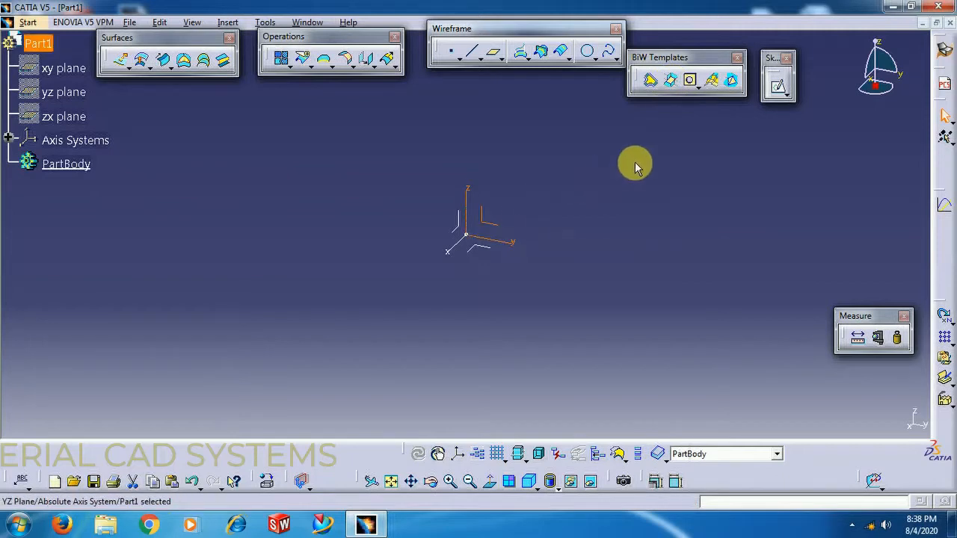
click(778, 84)
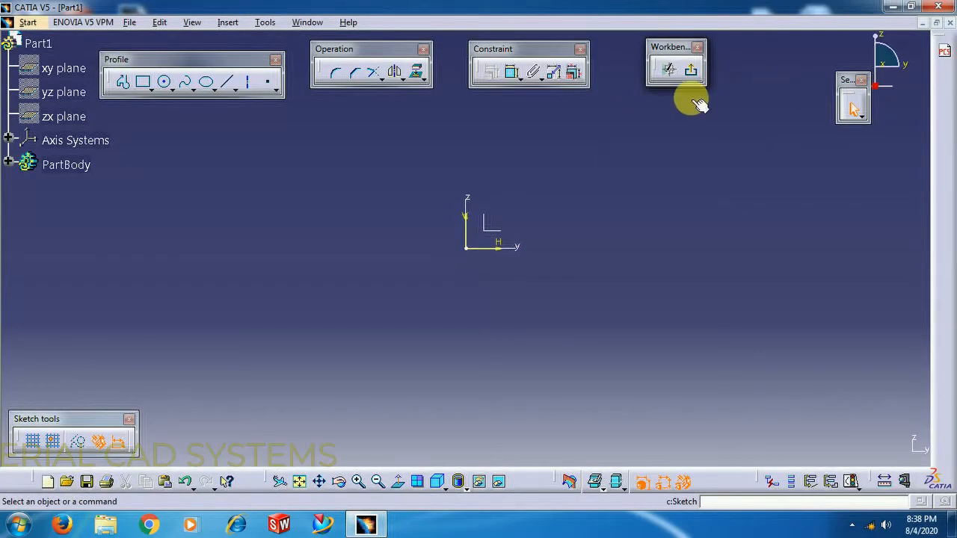
click(184, 85)
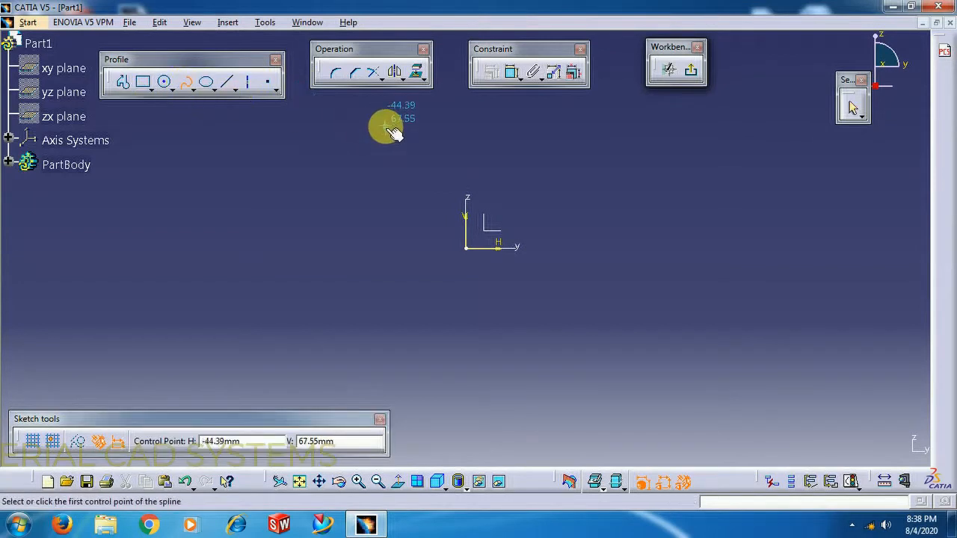
click(376, 111)
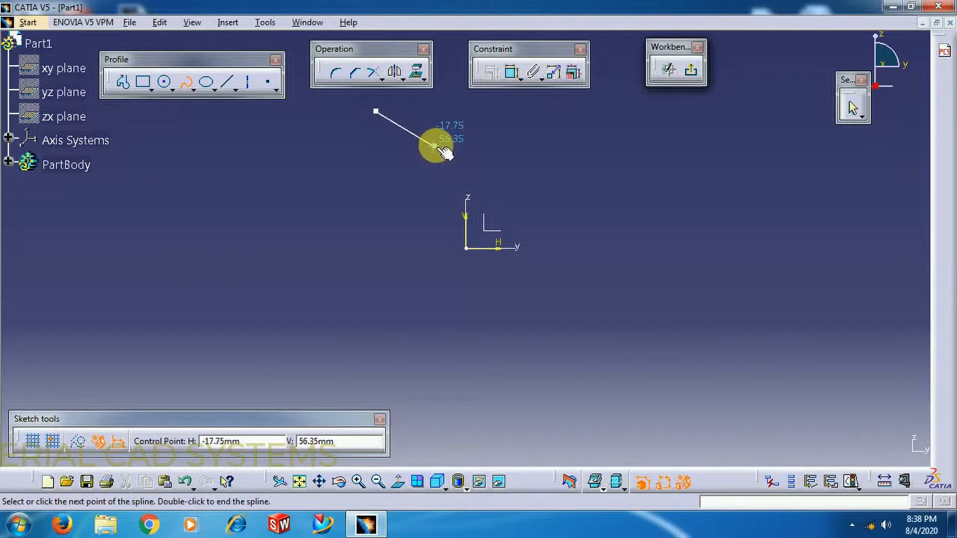
click(434, 145)
click(466, 247)
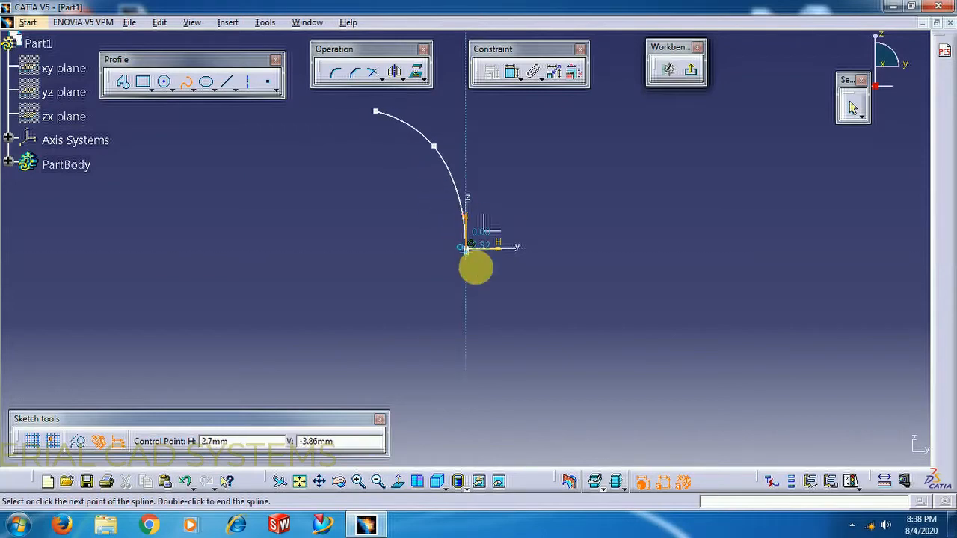
click(480, 333)
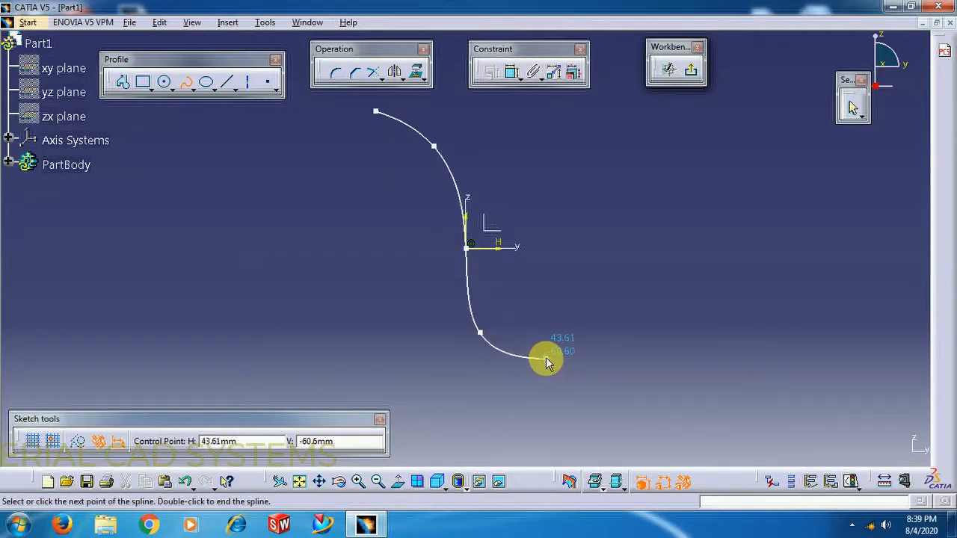
click(545, 366)
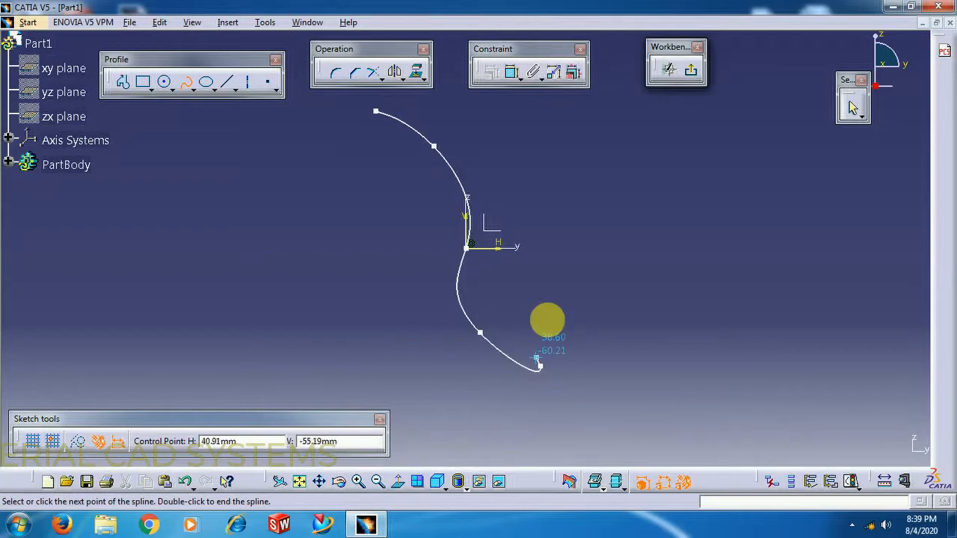
click(183, 87)
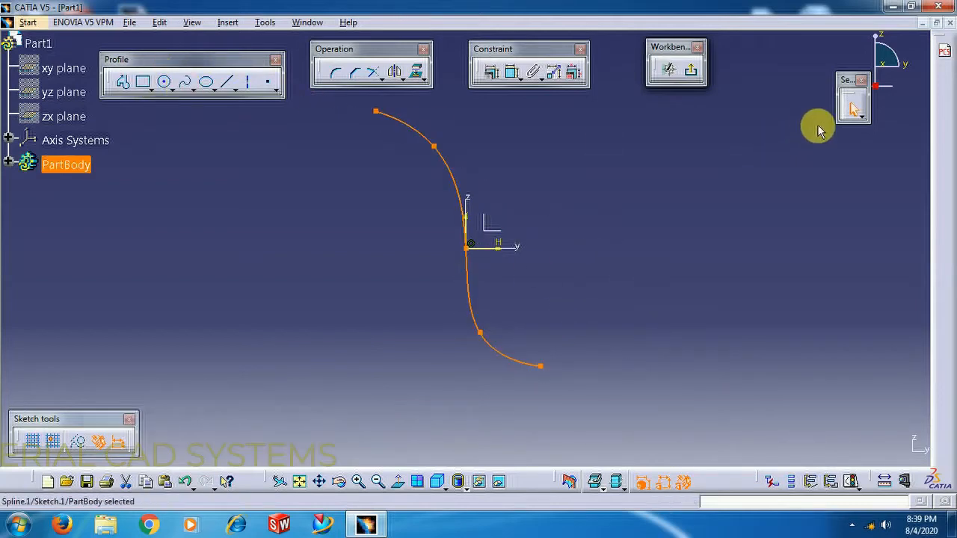
click(690, 69)
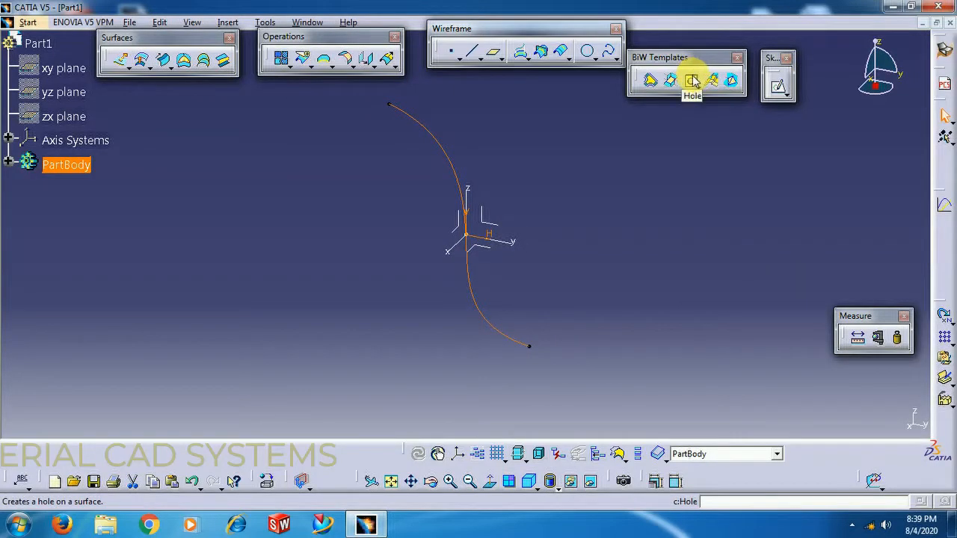
click(510, 174)
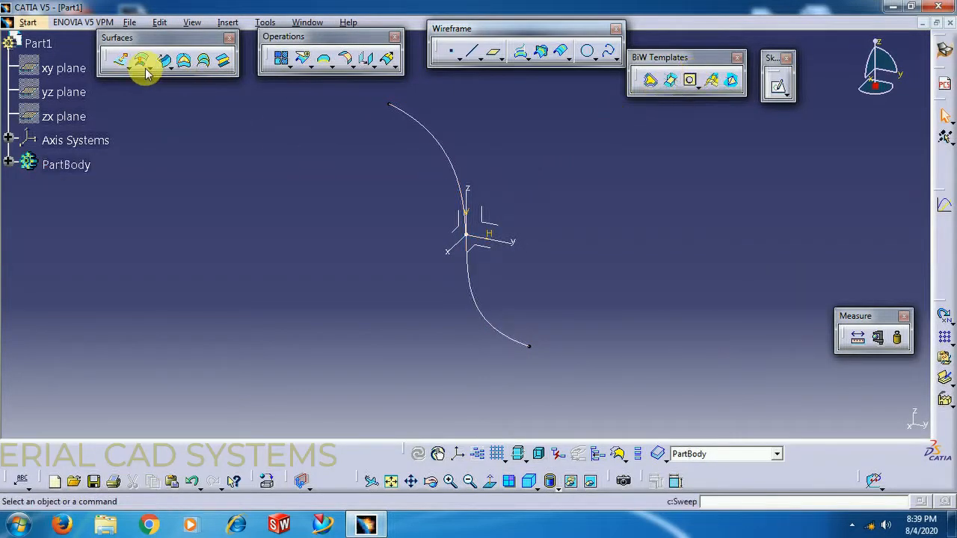
Extrude the spline sketch as a surface with mirrored extent and a 40 mm dimension.
click(118, 63)
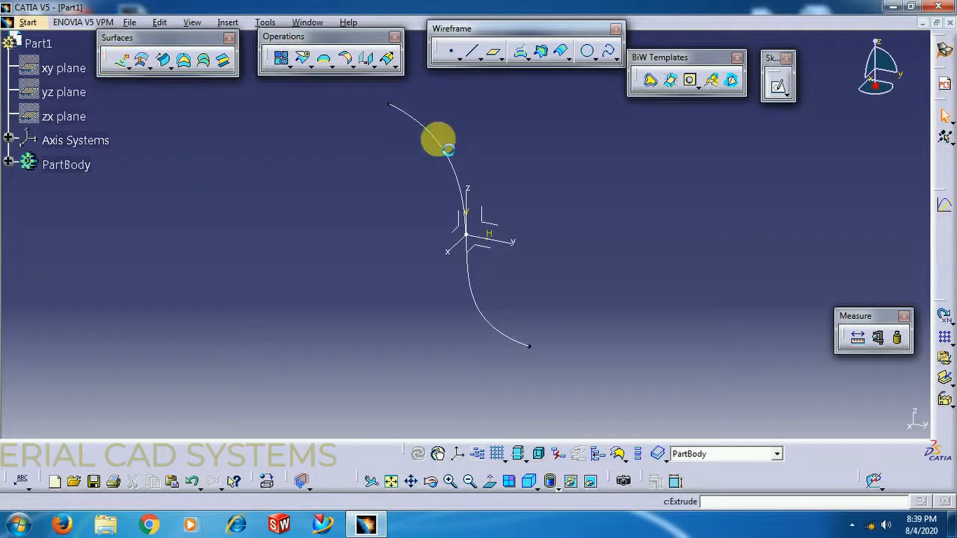
click(465, 190)
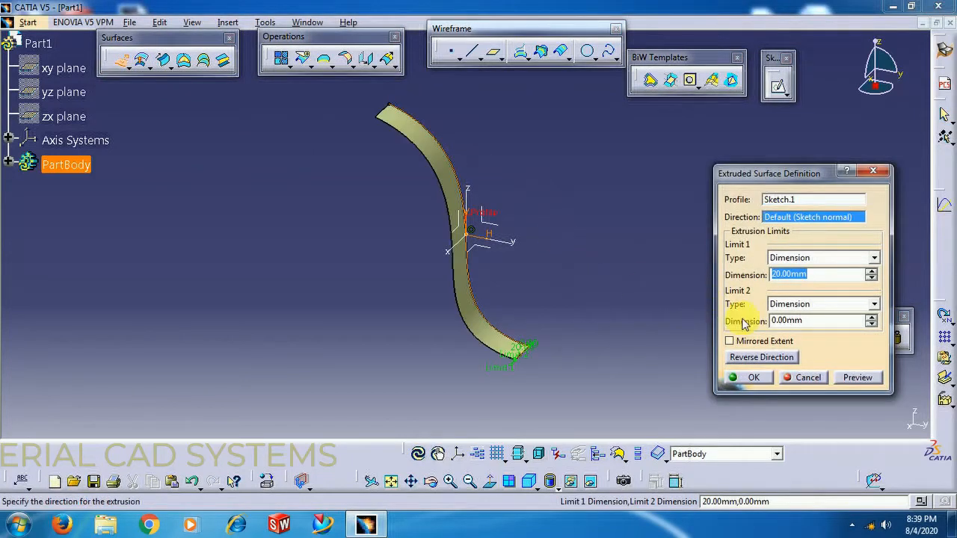
click(750, 340)
drag(811, 273, 759, 277)
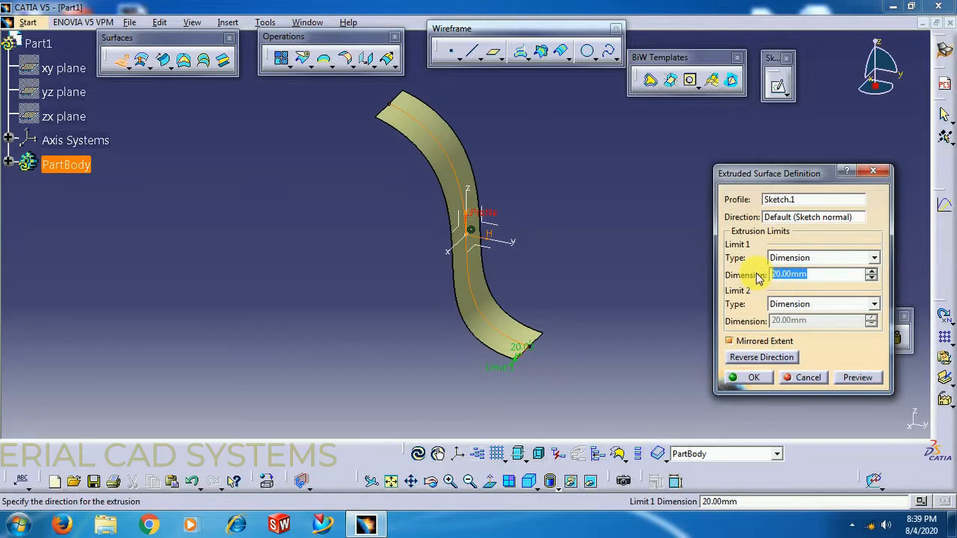
text(40)
key(Return)
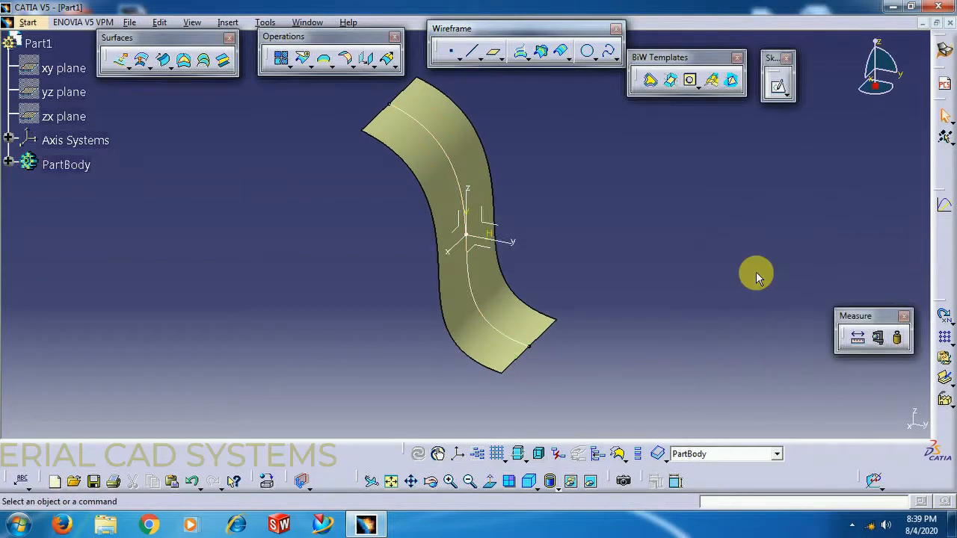
Edit the spline sketch by moving its lower end point slightly outward and downward, and finish the sketch.
middle_drag(490, 274, 441, 297)
double_click(416, 314)
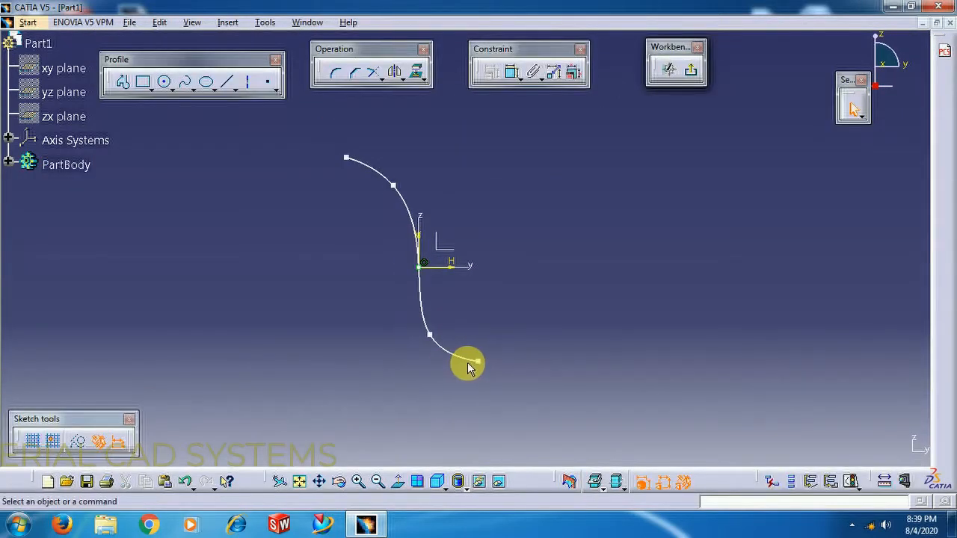
mouse_move(479, 369)
mouse_down()
mouse_move(495, 382)
mouse_move(489, 375)
mouse_up()
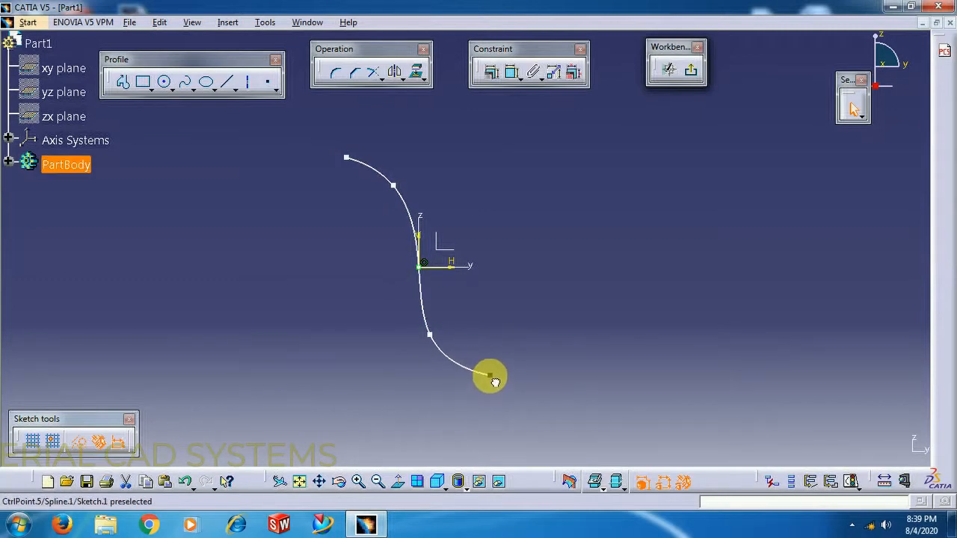
click(693, 72)
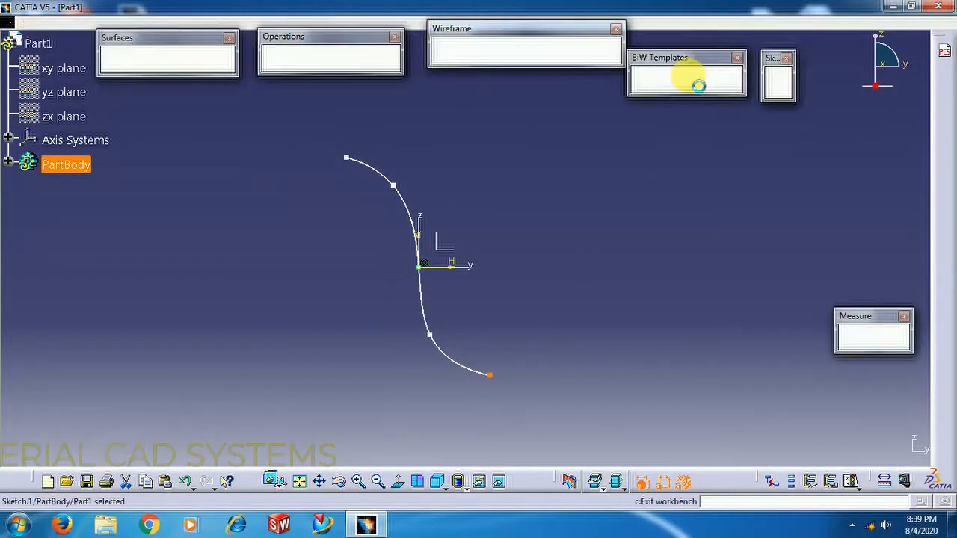
Sketch a circle of about 22 mm radius centred at the origin on the XY plane and finish the sketch.
mouse_move(617, 192)
middle_down()
mouse_move(523, 256)
mouse_move(531, 229)
mouse_move(511, 236)
middle_up()
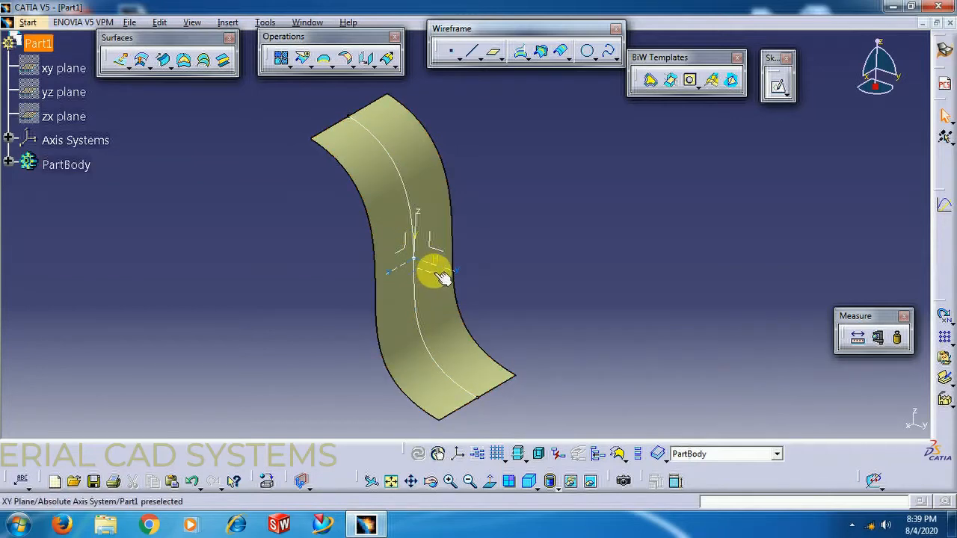
click(417, 226)
middle_drag(464, 243, 540, 301)
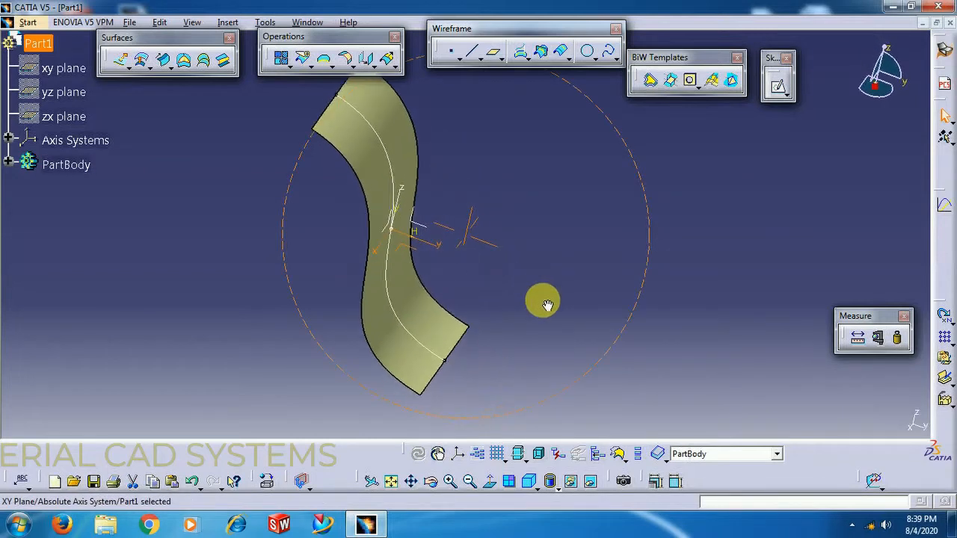
click(778, 88)
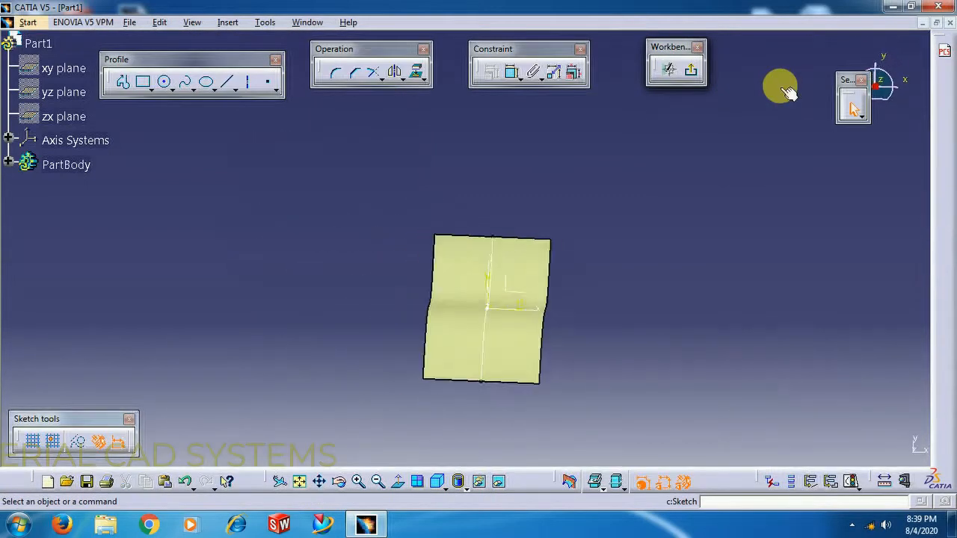
click(163, 81)
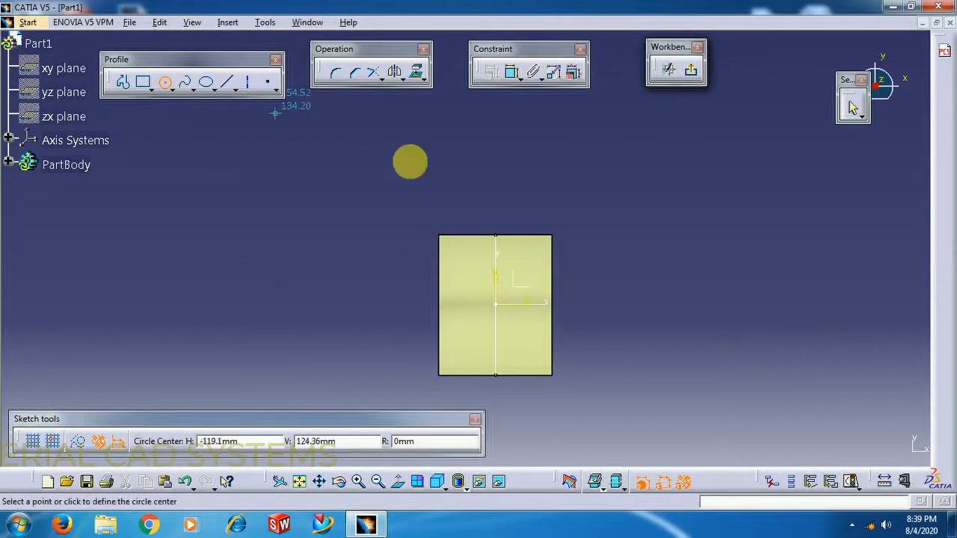
click(496, 306)
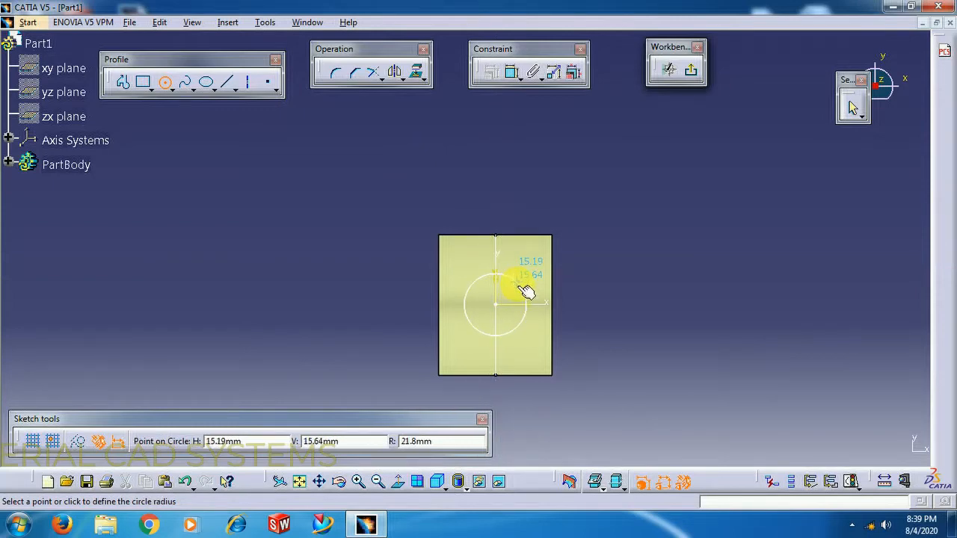
click(527, 291)
click(598, 213)
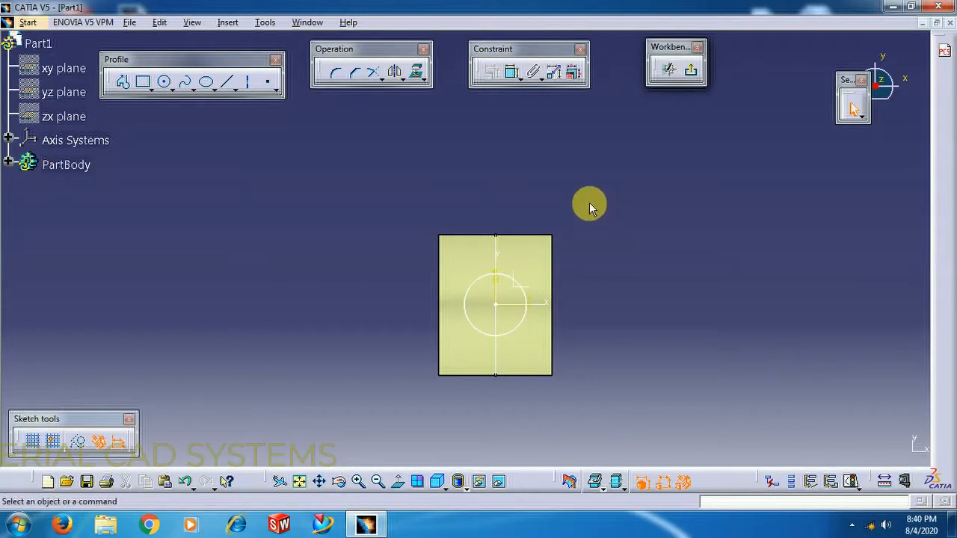
click(690, 70)
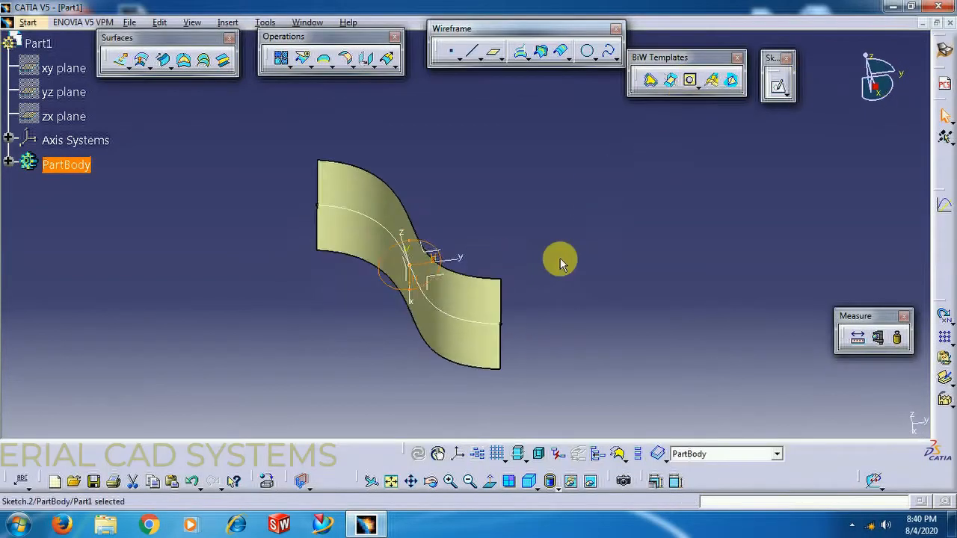
Create a Fill surface bounded by the circle sketch.
mouse_move(547, 268)
middle_down()
mouse_move(536, 278)
mouse_move(438, 235)
mouse_move(480, 279)
mouse_move(447, 250)
middle_up()
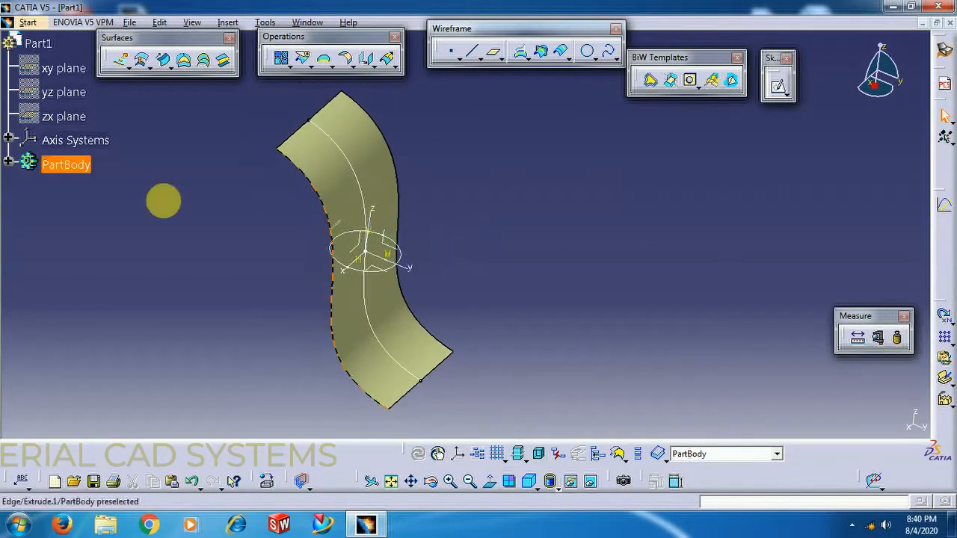
click(186, 66)
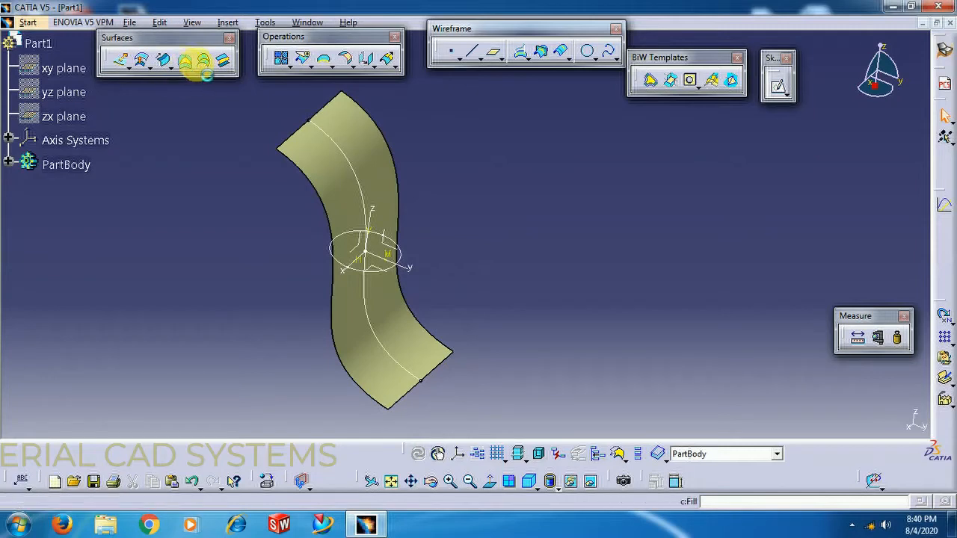
click(404, 255)
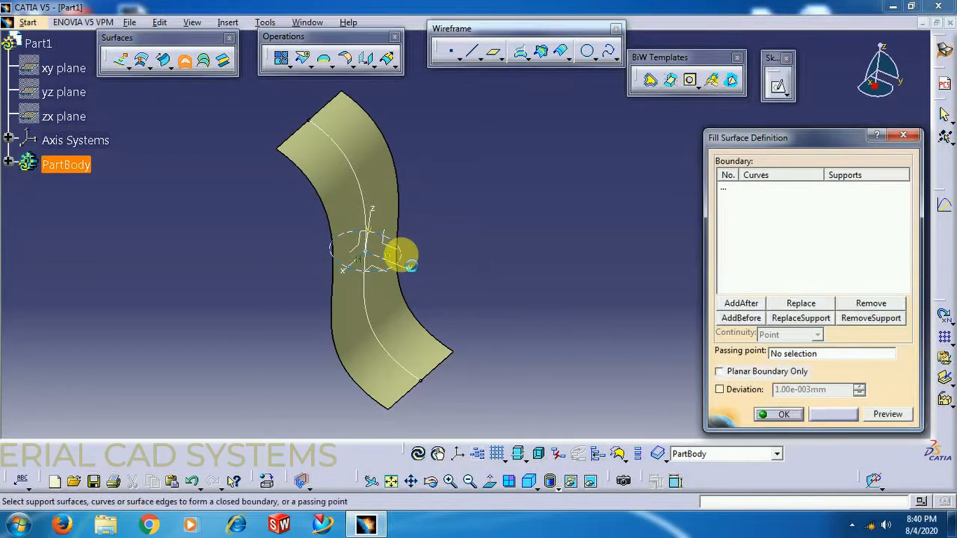
click(779, 415)
middle_drag(554, 278, 589, 251)
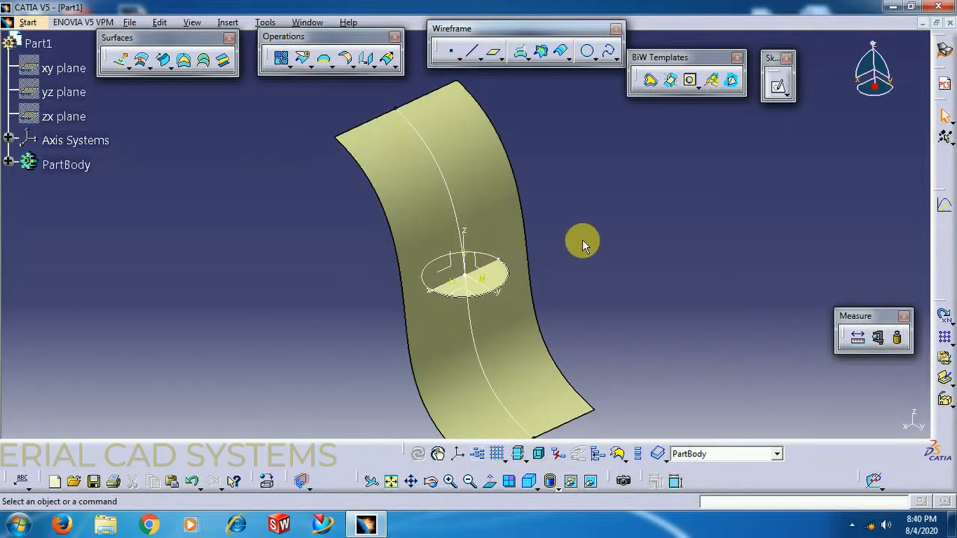
Start a Diabolo with the circular fill as seat surface and the extruded surface as base element, and preview it at 5 degrees draft.
middle_drag(352, 292, 431, 317)
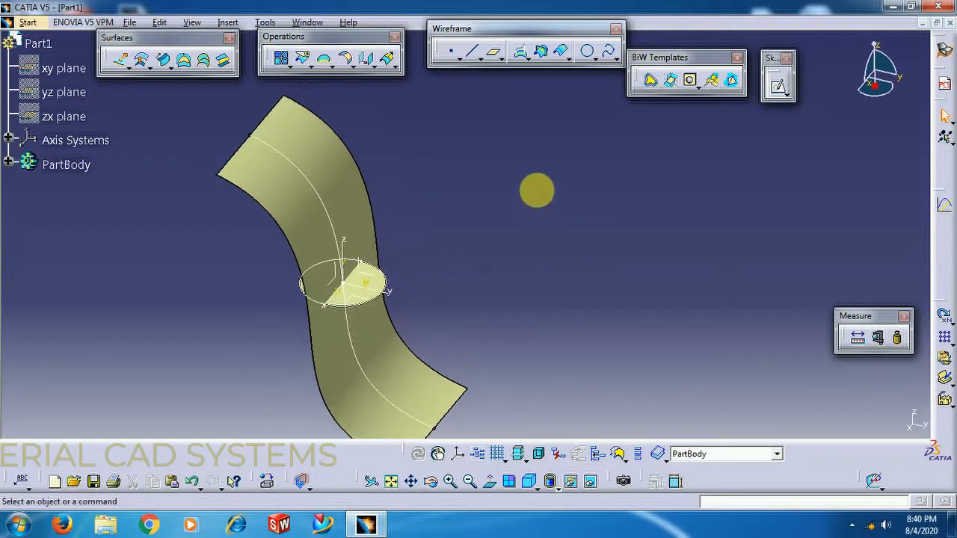
click(673, 80)
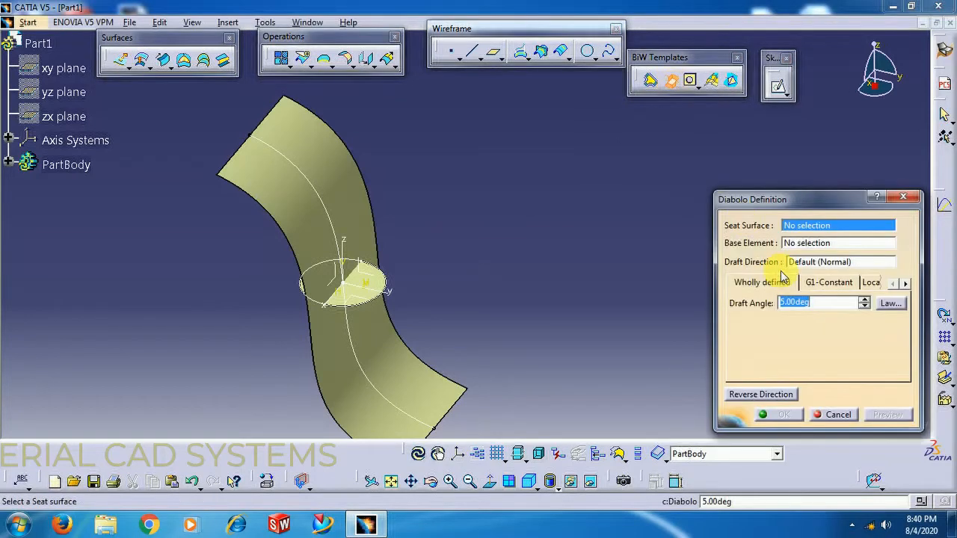
click(798, 227)
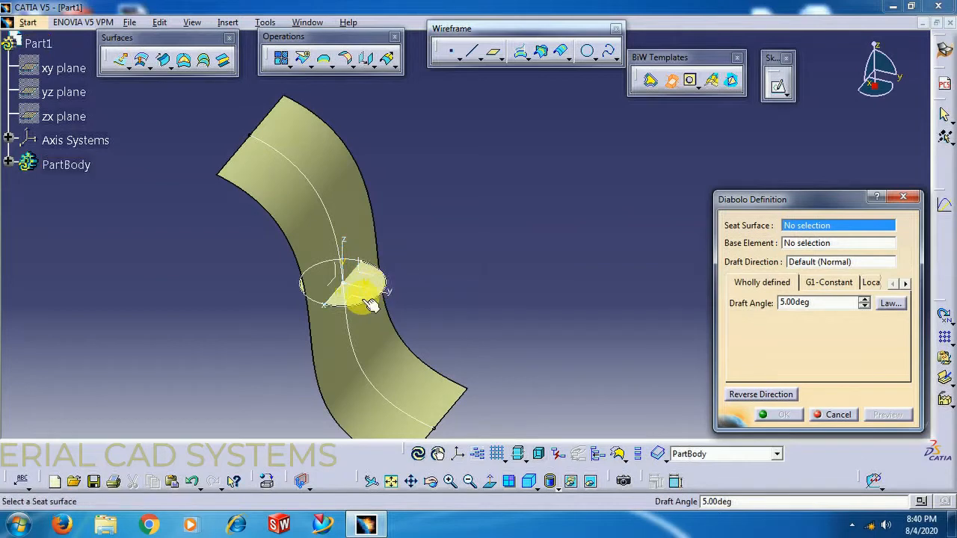
middle_drag(448, 301, 516, 270)
click(440, 299)
click(440, 299)
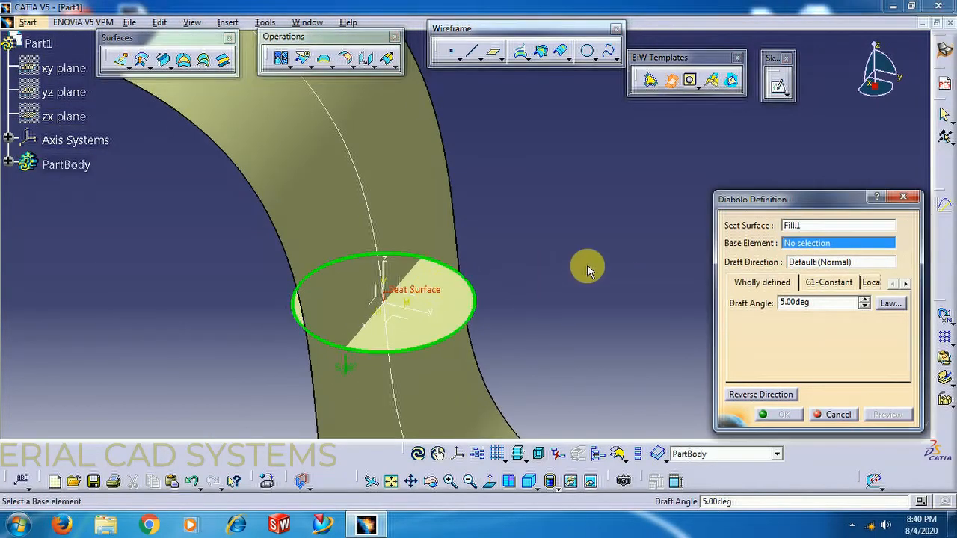
click(417, 174)
middle_drag(532, 216, 530, 309)
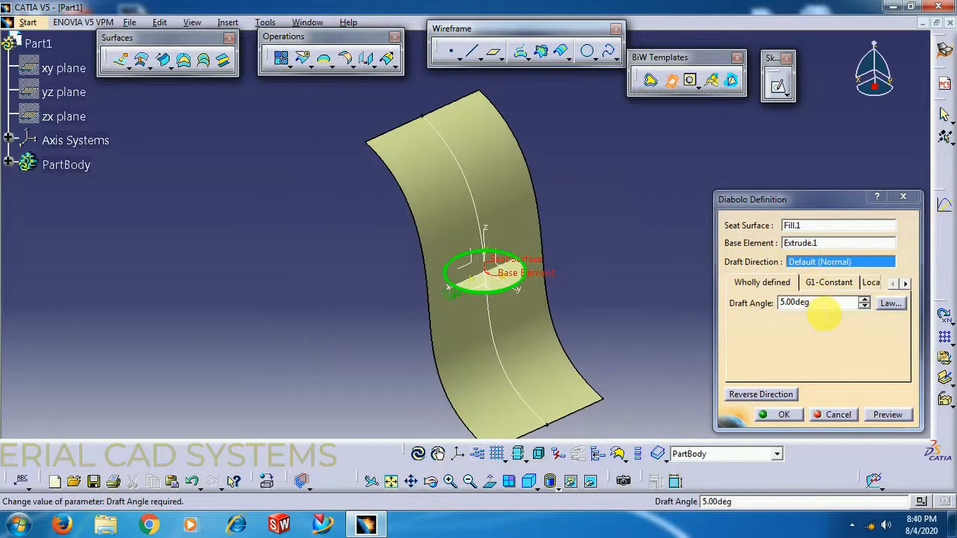
click(813, 306)
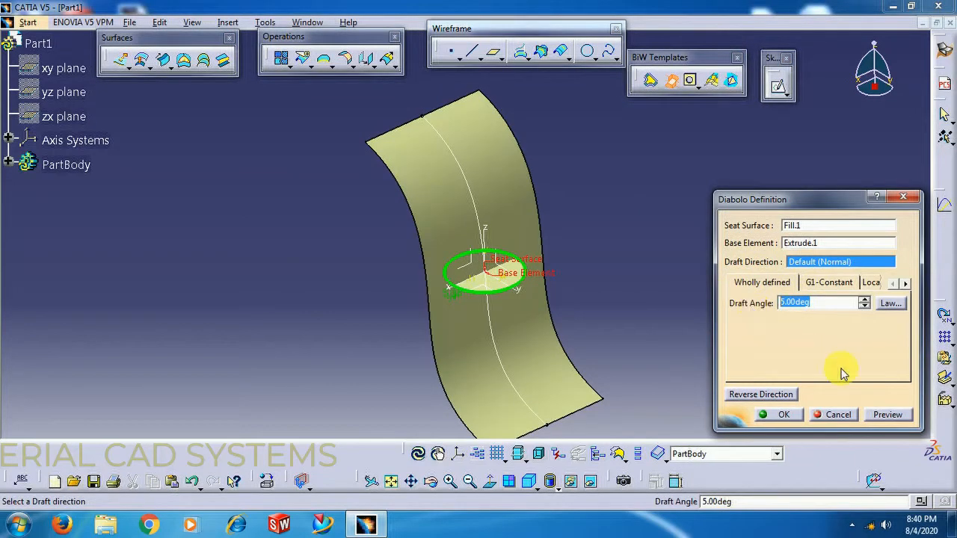
click(887, 415)
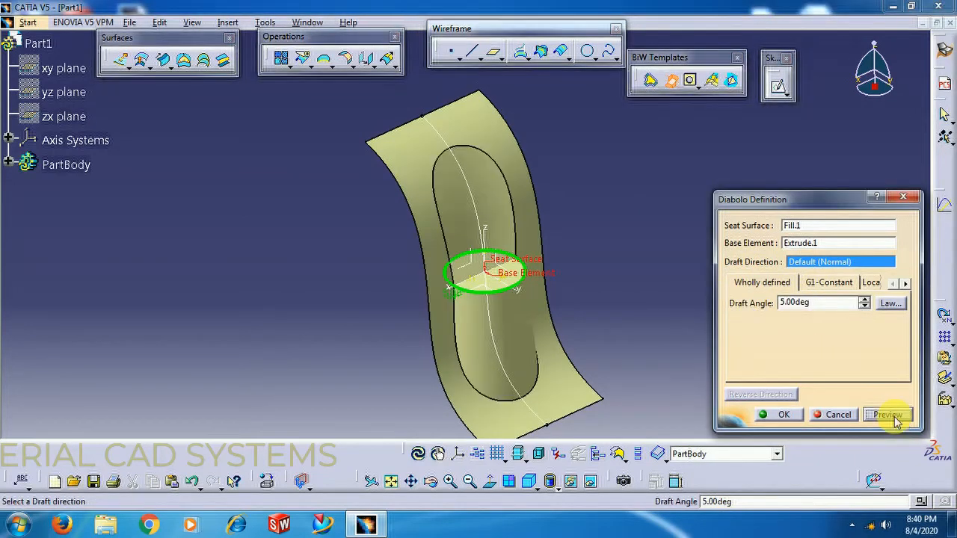
Set the Diabolo's draft angle to 16 degrees and create the feature.
click(864, 300)
click(863, 300)
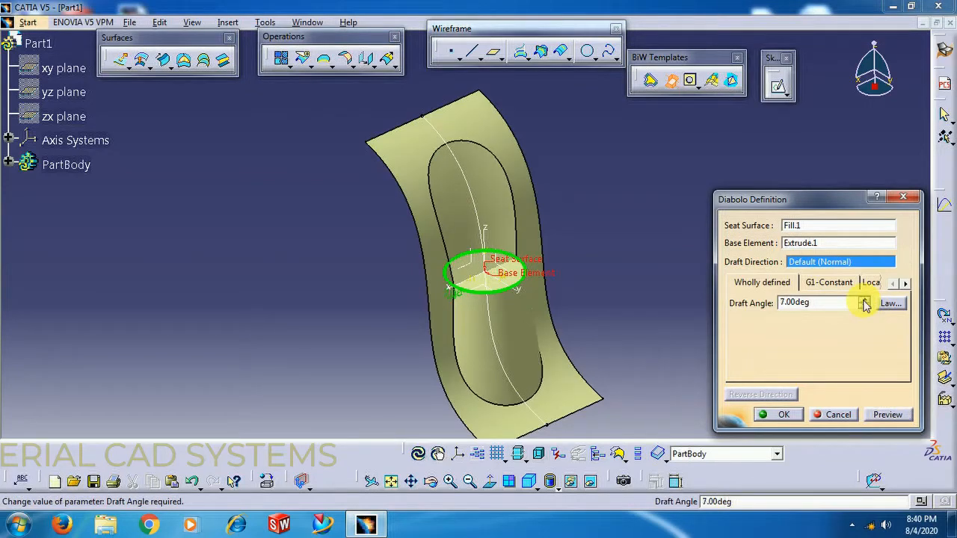
click(863, 300)
click(863, 300)
click(864, 299)
click(864, 300)
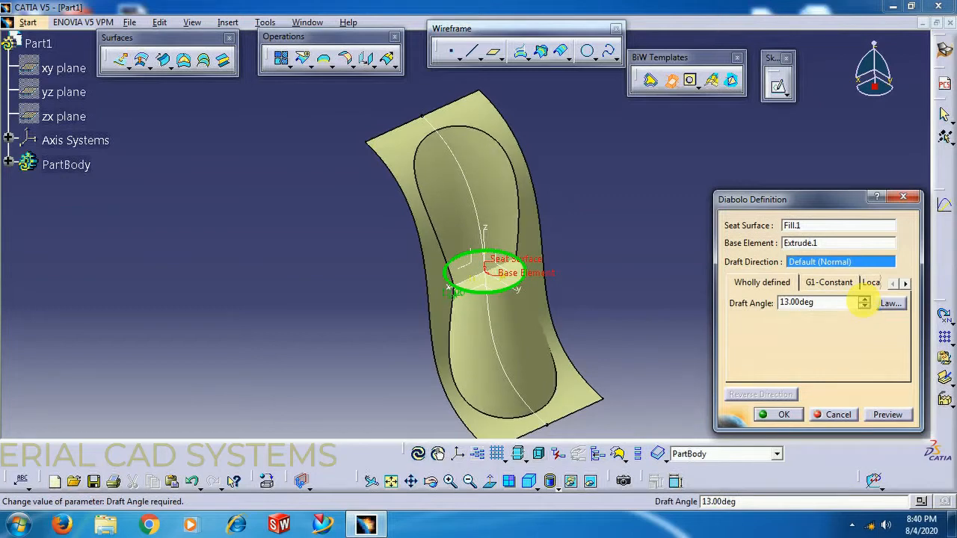
click(863, 300)
click(863, 299)
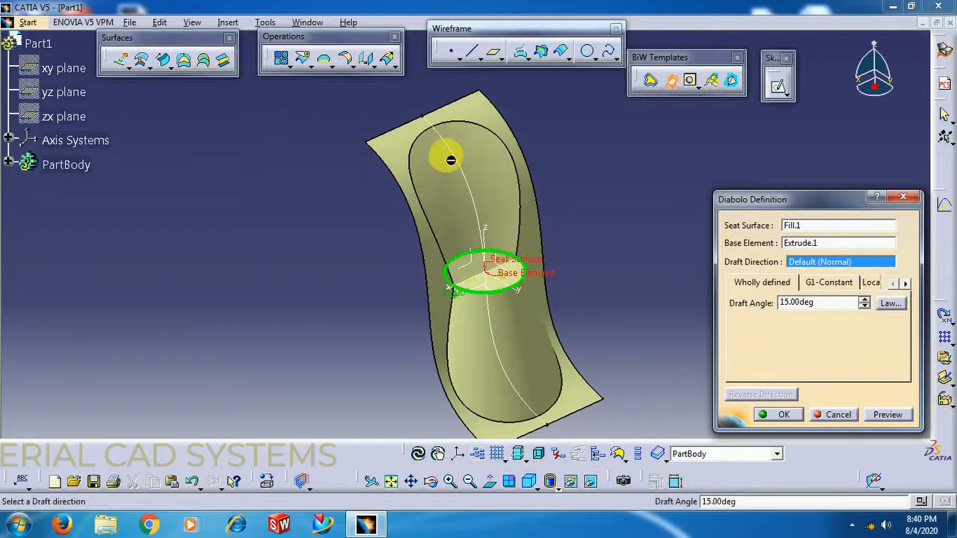
click(863, 300)
click(864, 300)
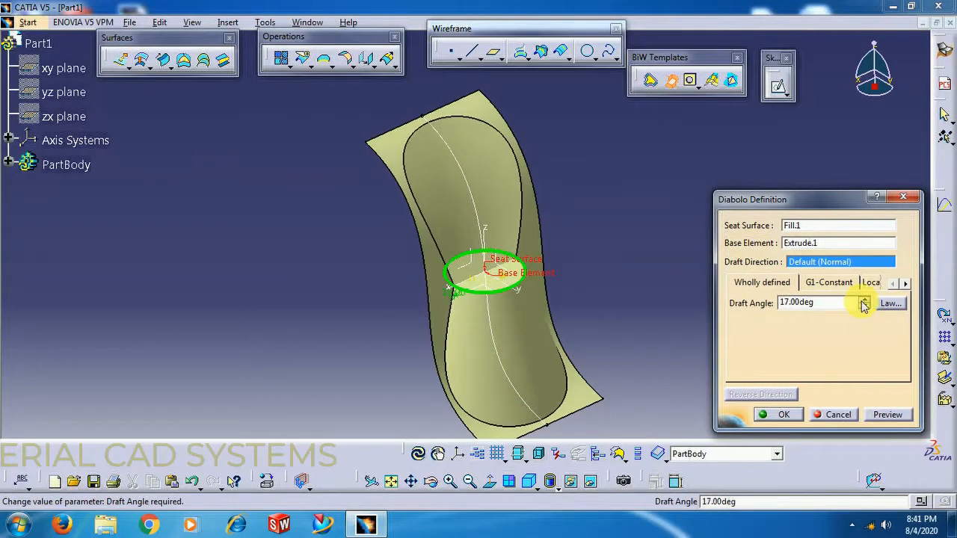
click(863, 306)
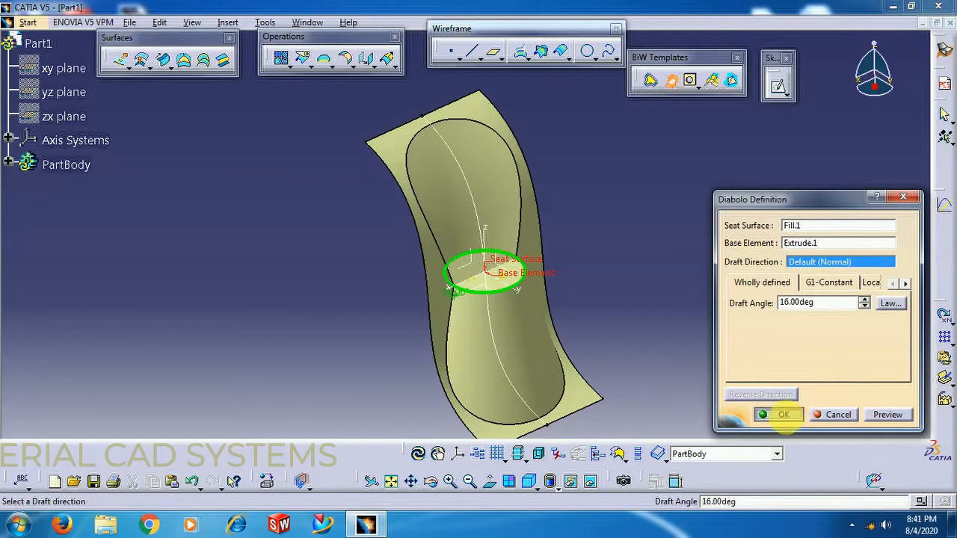
click(783, 415)
Reopen the Diabolo feature for editing and try a draft angle of 20 degrees.
middle_drag(331, 321, 374, 229)
click(373, 229)
middle_drag(331, 281, 427, 276)
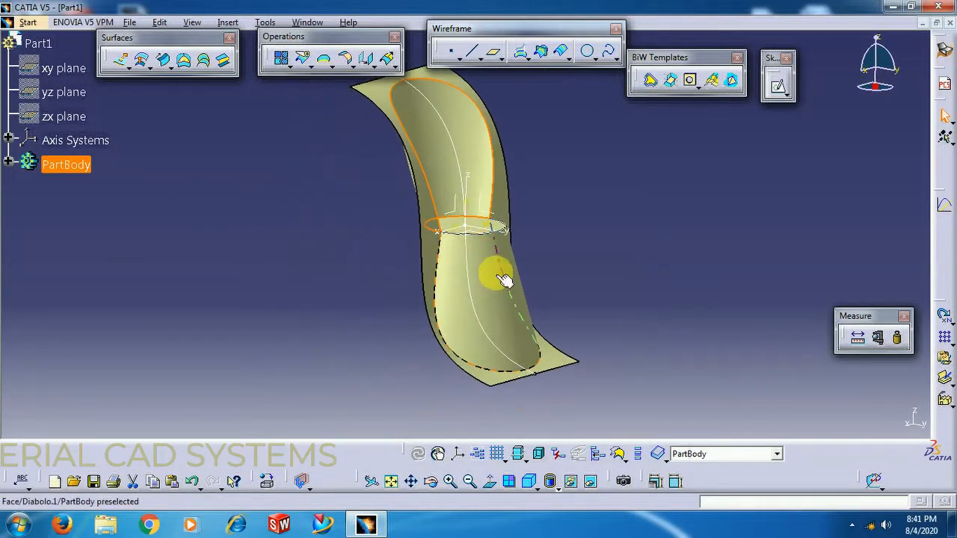
middle_drag(501, 267, 469, 282)
click(322, 299)
middle_drag(404, 284, 519, 222)
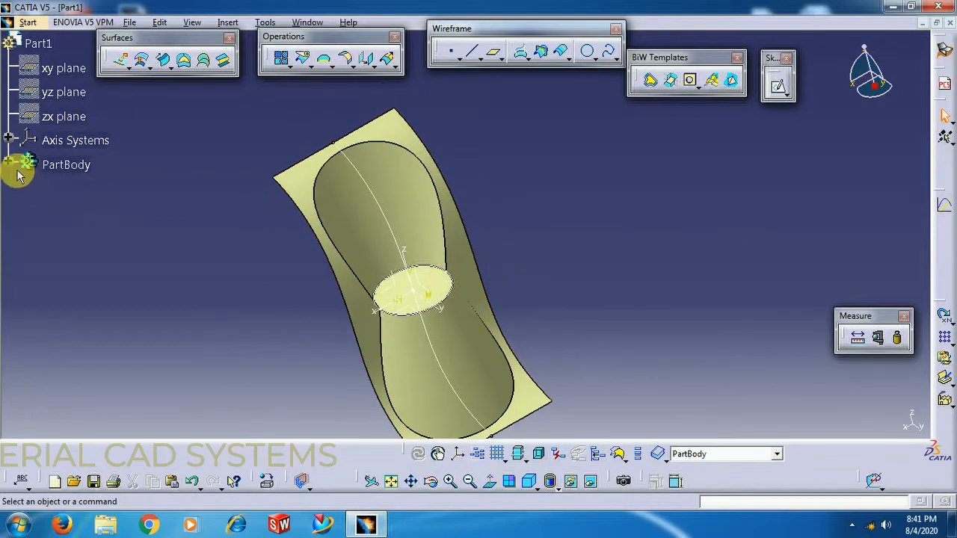
click(18, 172)
click(88, 288)
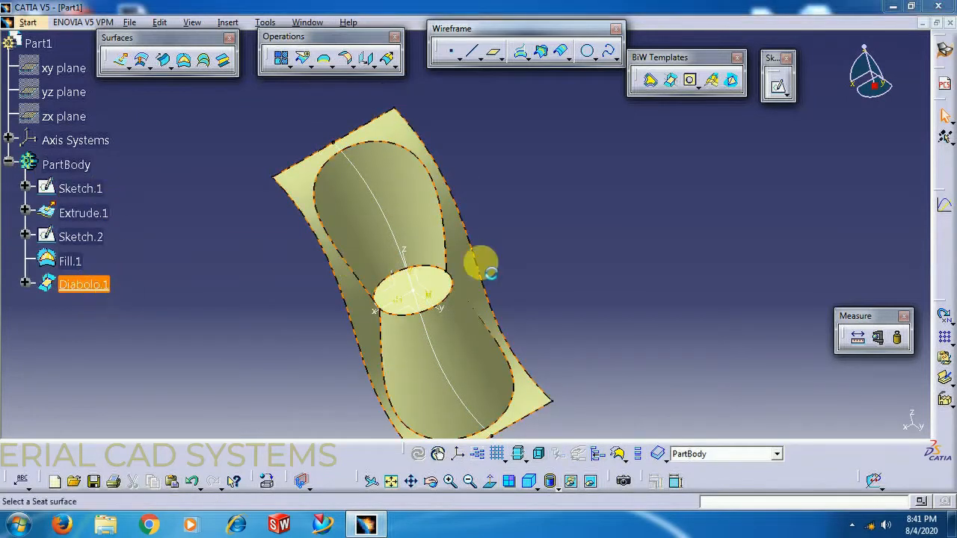
double_click(362, 275)
click(865, 302)
click(865, 302)
click(865, 302)
click(865, 302)
click(547, 301)
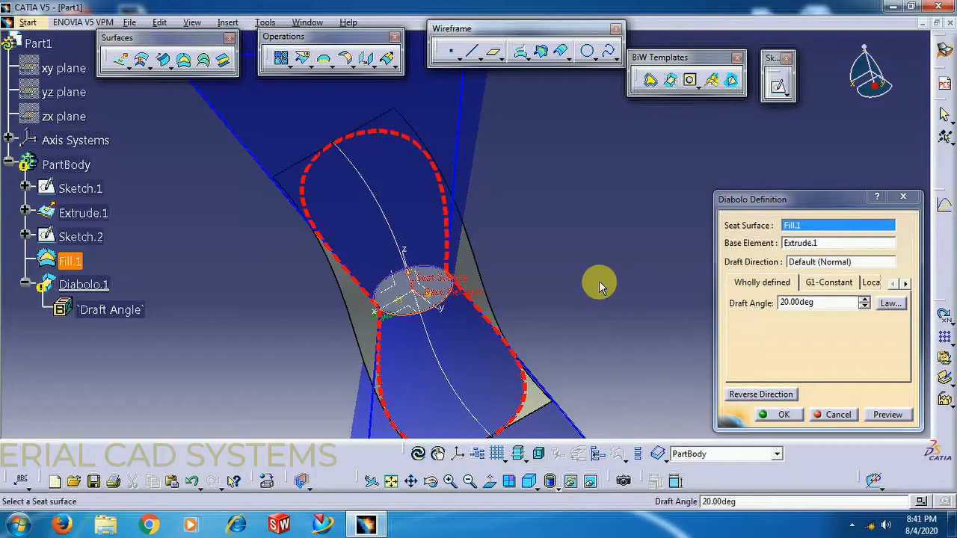
Set the Diabolo's draft angle to 15 degrees and apply the edit.
click(865, 307)
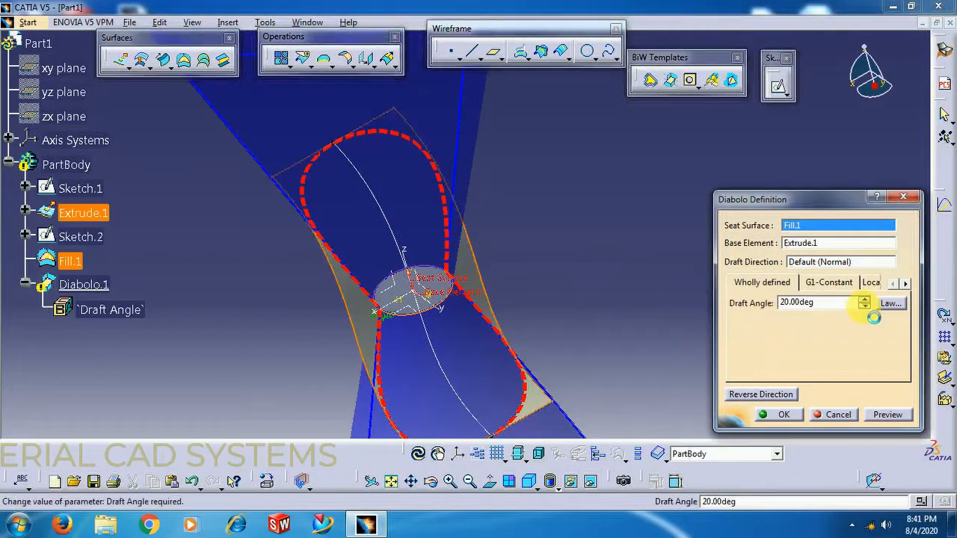
click(865, 306)
click(865, 306)
click(865, 307)
click(865, 306)
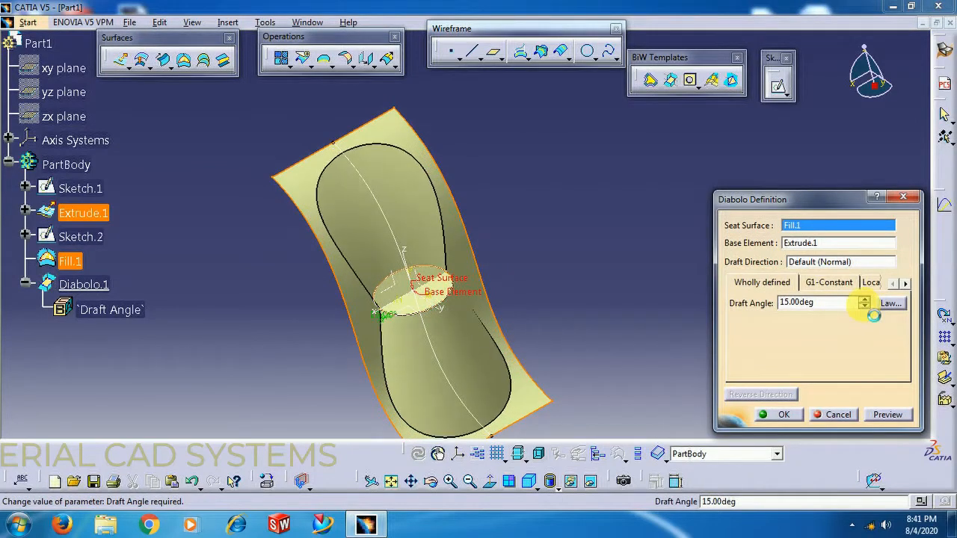
click(786, 416)
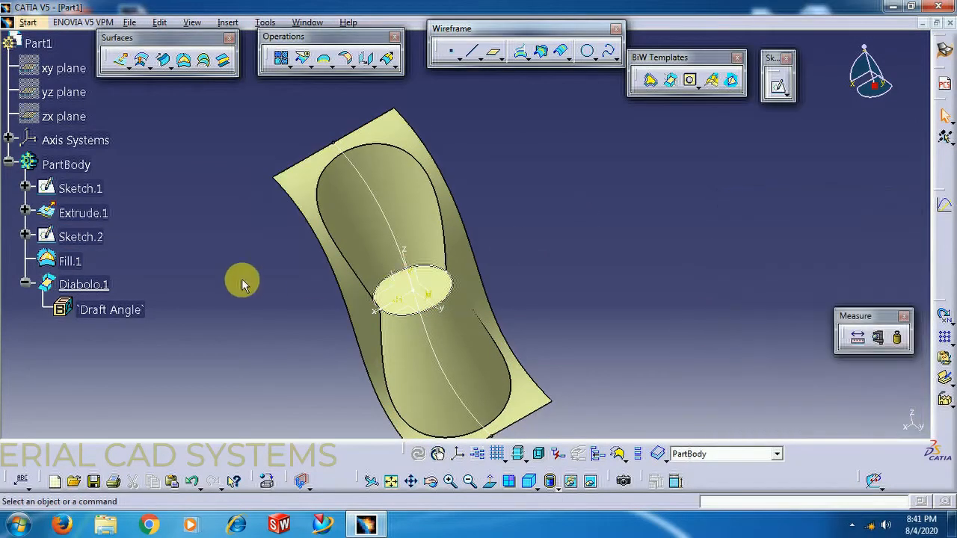
In the Part Design workbench, thicken the Diabolo surface with a first and a second offset of 1 mm each.
middle_drag(258, 280, 409, 305)
mouse_move(449, 250)
middle_down()
mouse_move(465, 233)
mouse_move(408, 217)
middle_up()
click(30, 22)
click(44, 34)
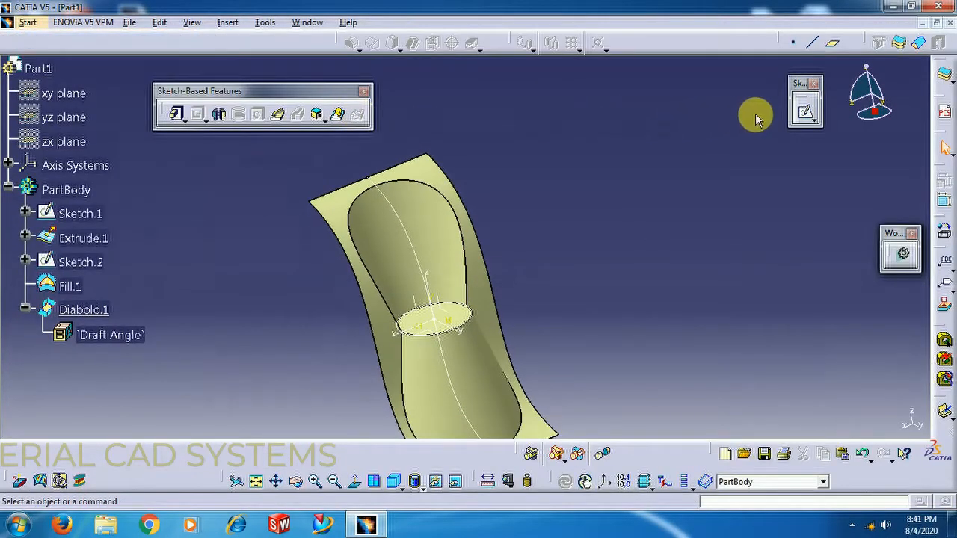
click(909, 46)
click(455, 270)
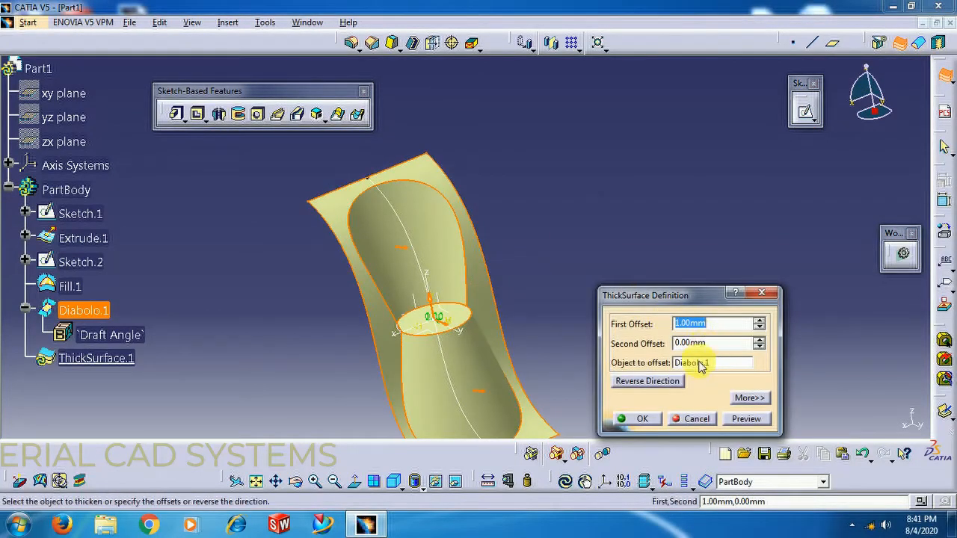
click(759, 340)
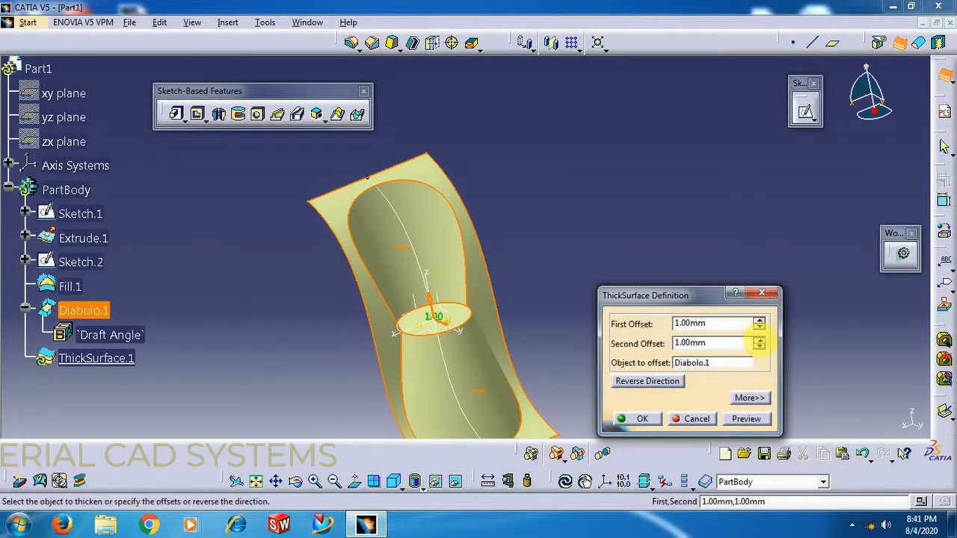
click(638, 419)
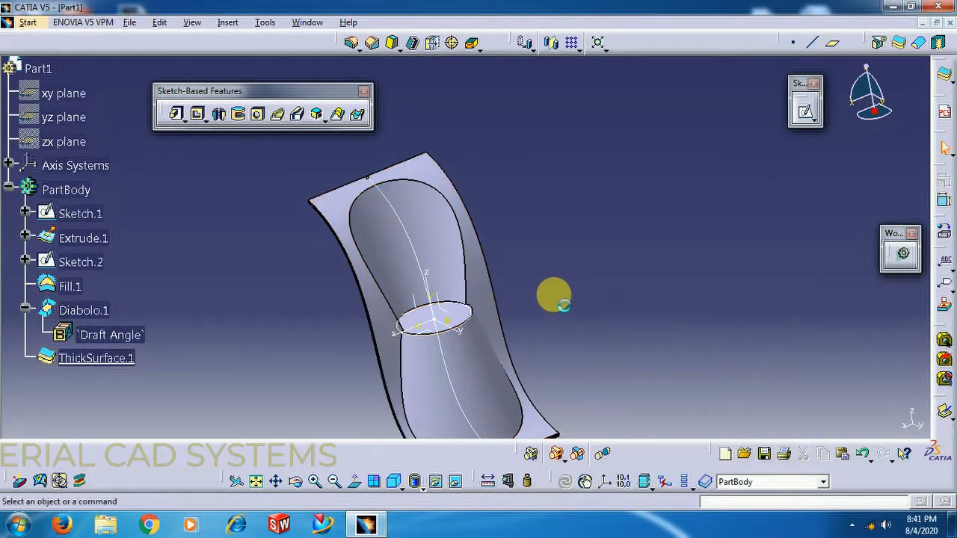
Delete the thick surface feature from the part body.
middle_drag(333, 330, 373, 252)
middle_drag(502, 182, 519, 292)
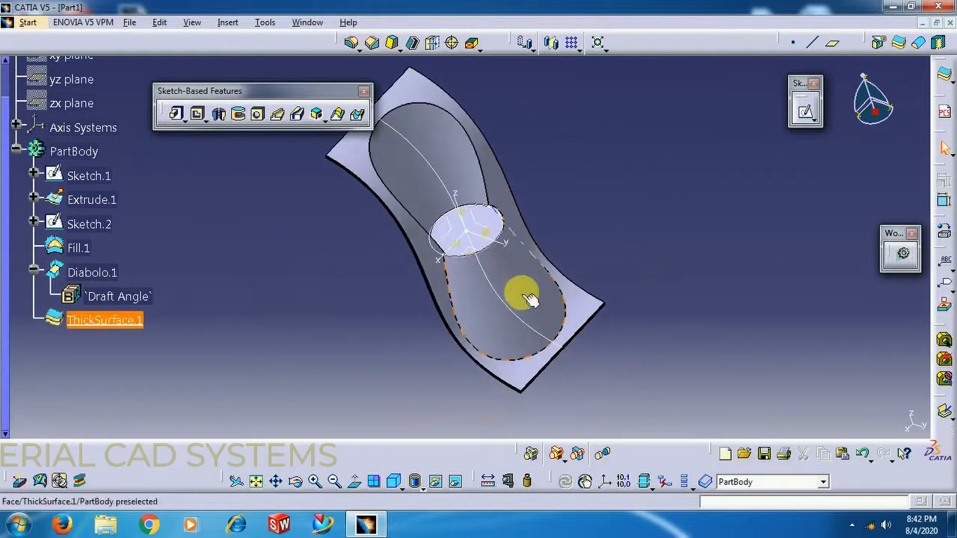
right_click(124, 320)
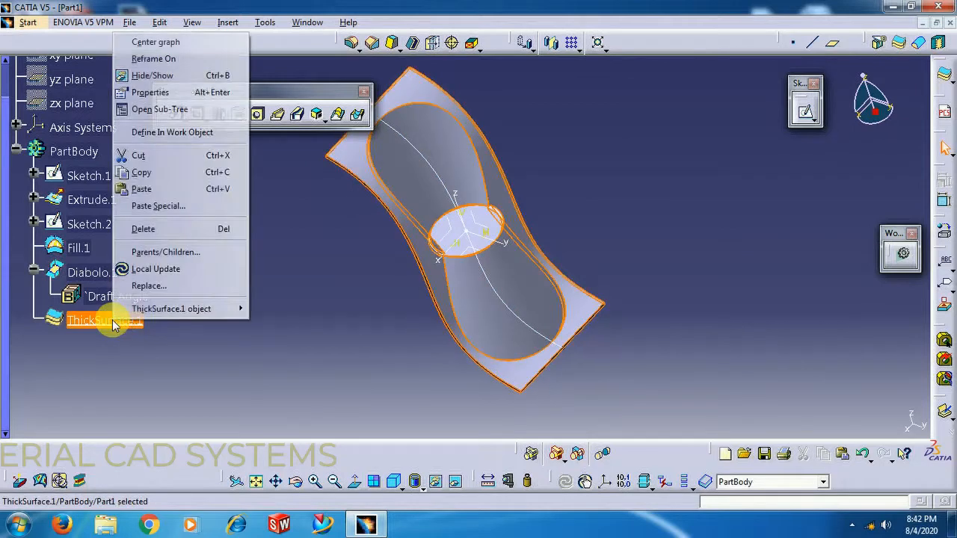
click(148, 231)
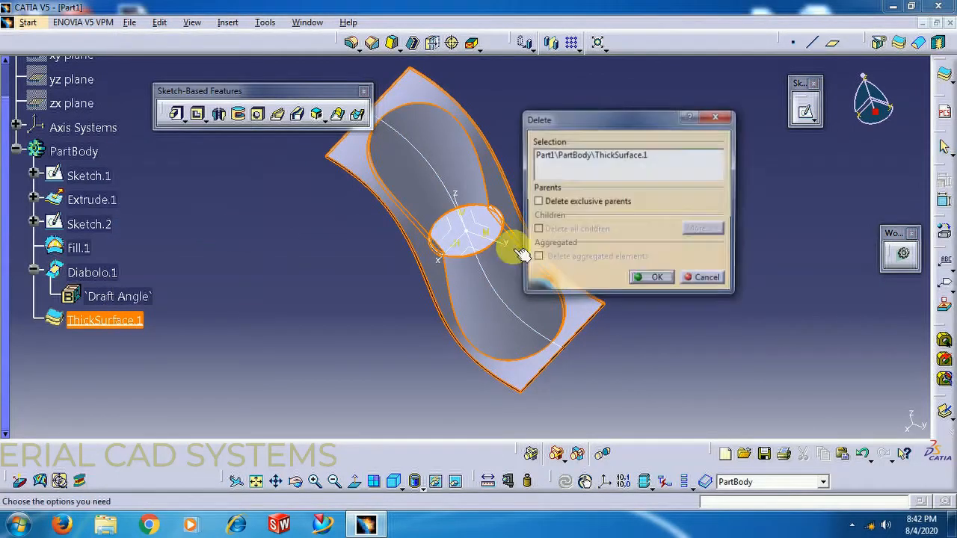
click(656, 282)
Switch back to the Generative Shape Design workbench.
middle_drag(551, 299, 453, 314)
middle_drag(373, 332, 473, 345)
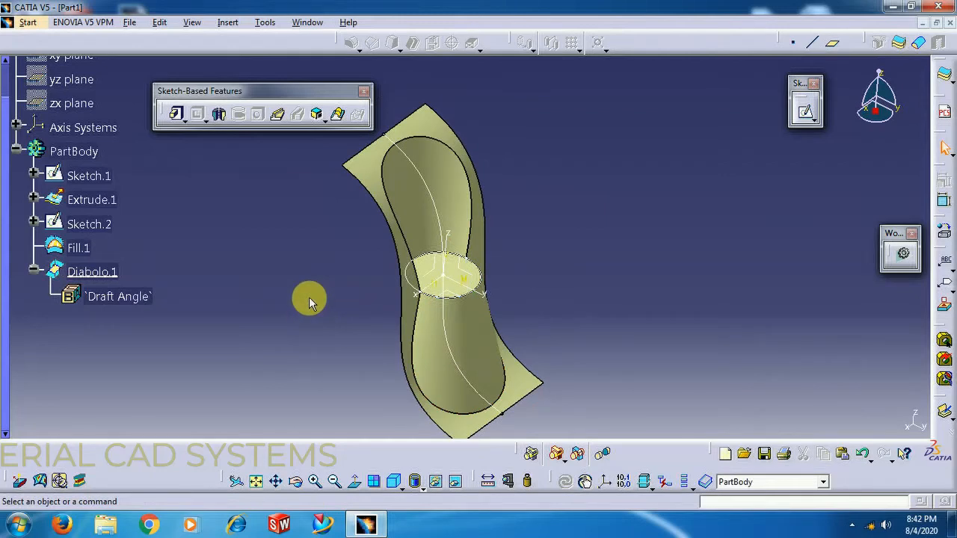
middle_drag(334, 277, 280, 274)
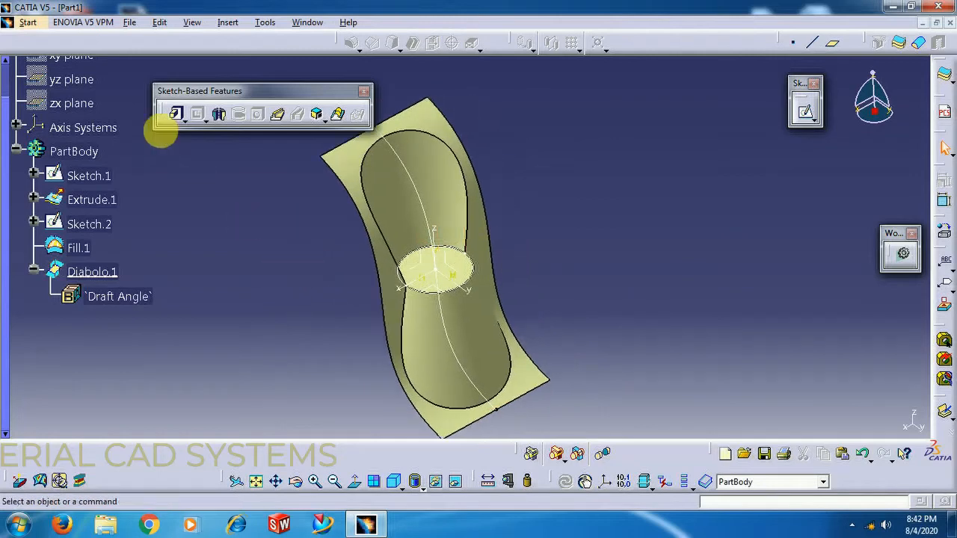
click(27, 23)
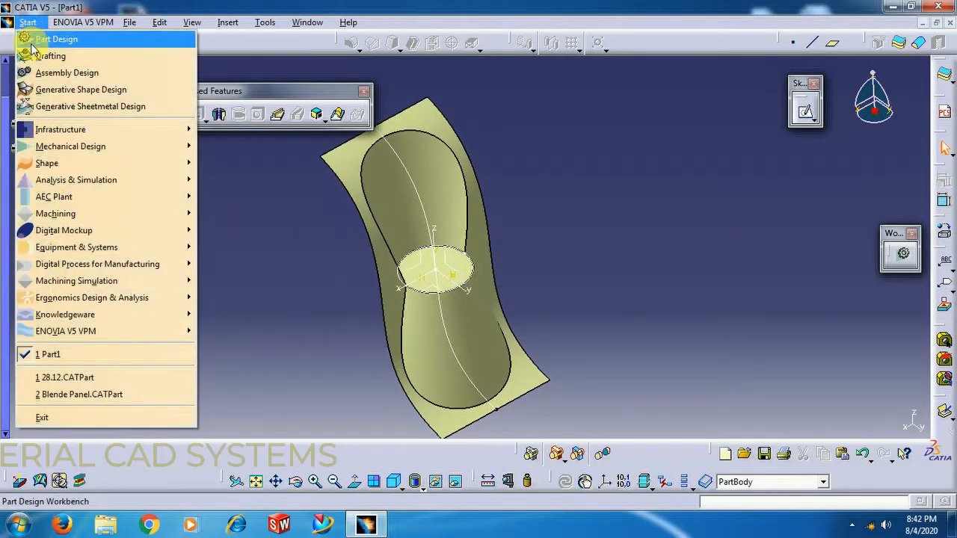
click(75, 89)
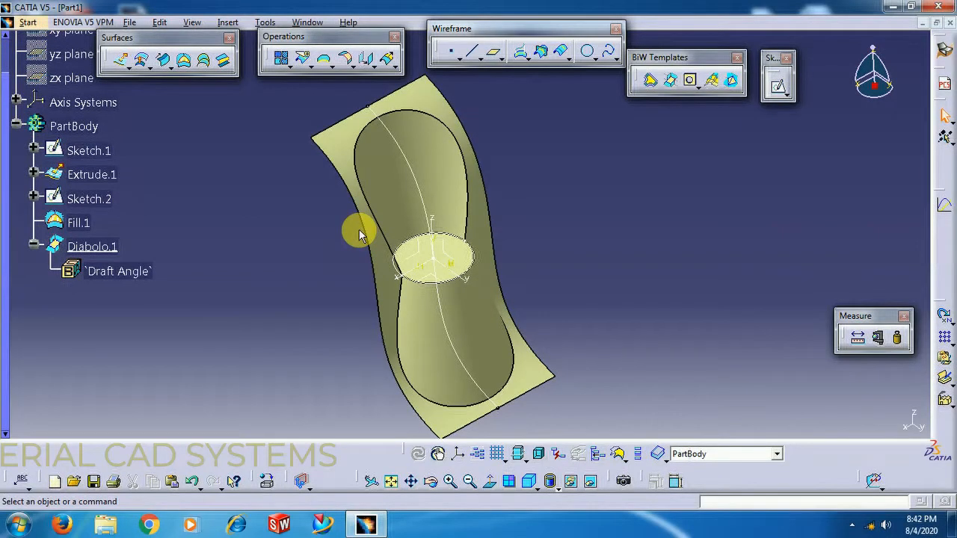
Edit the circle sketch by shrinking its circle slightly around the origin, finish the sketch, and view the updated Diabolo from the side.
double_click(484, 277)
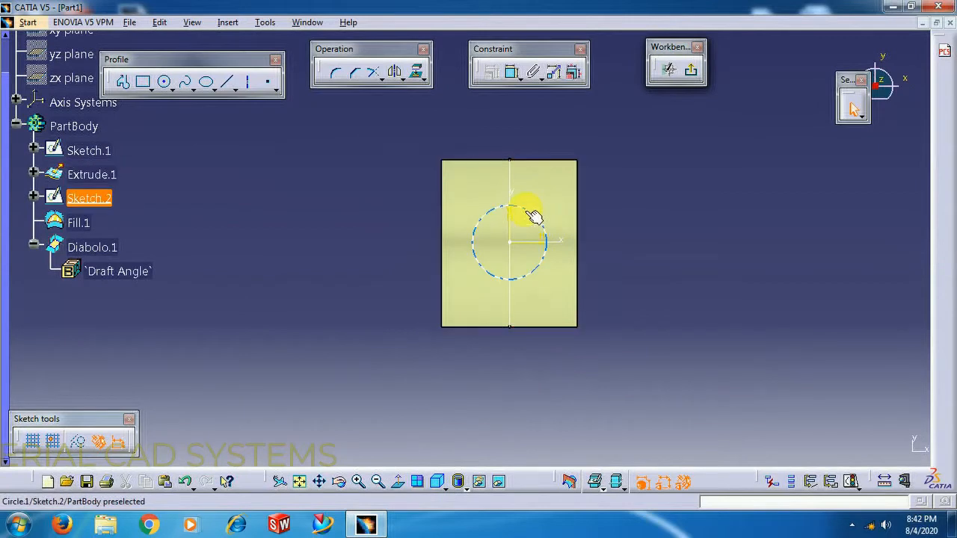
click(525, 209)
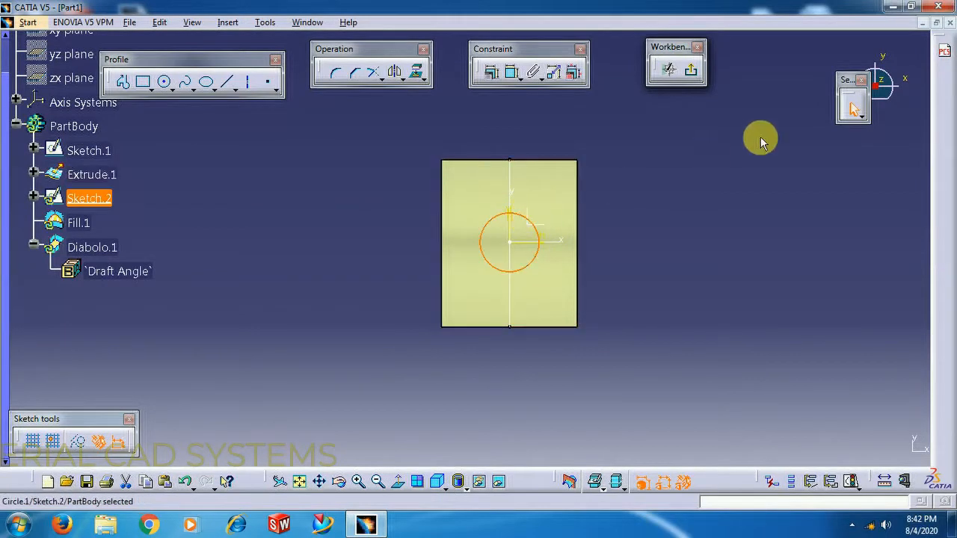
click(691, 69)
middle_drag(611, 236, 523, 170)
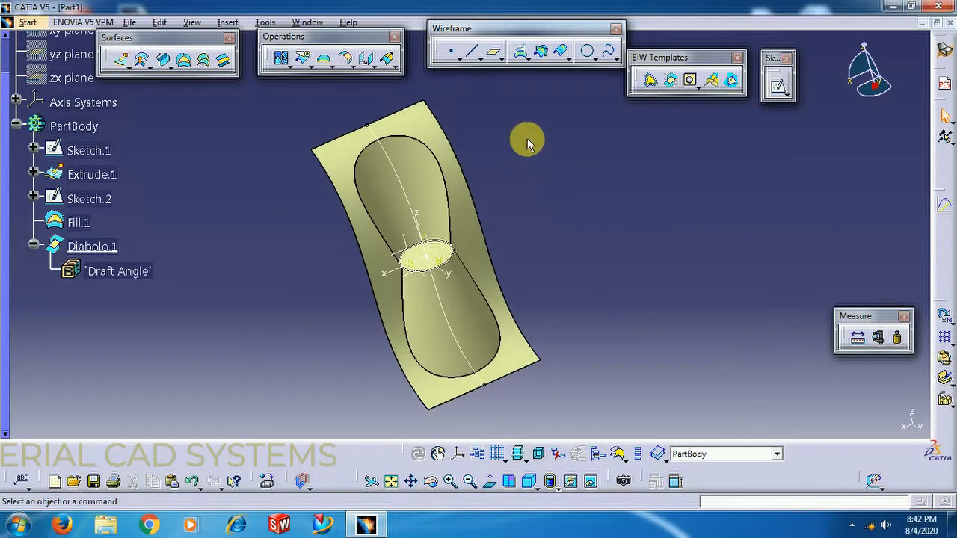
middle_drag(485, 241, 502, 197)
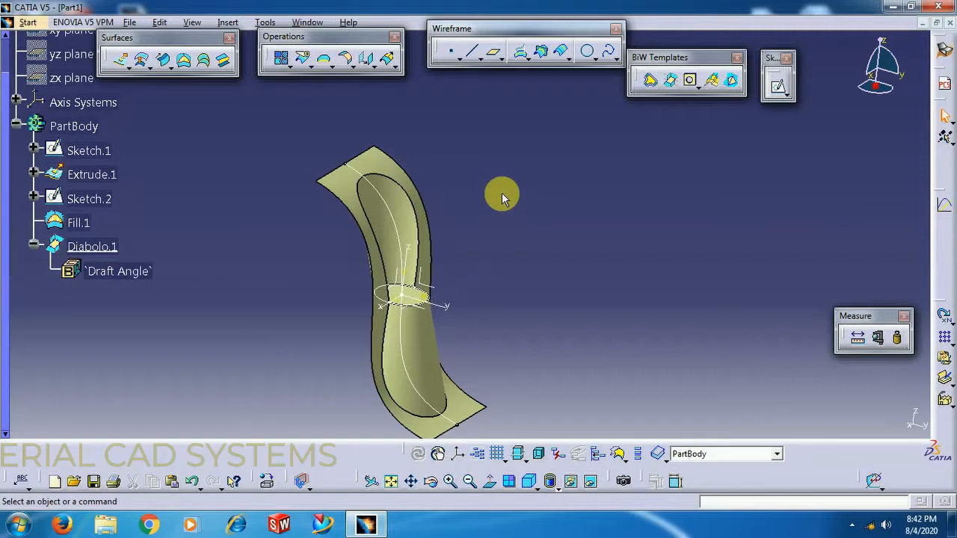
middle_drag(479, 325, 459, 275)
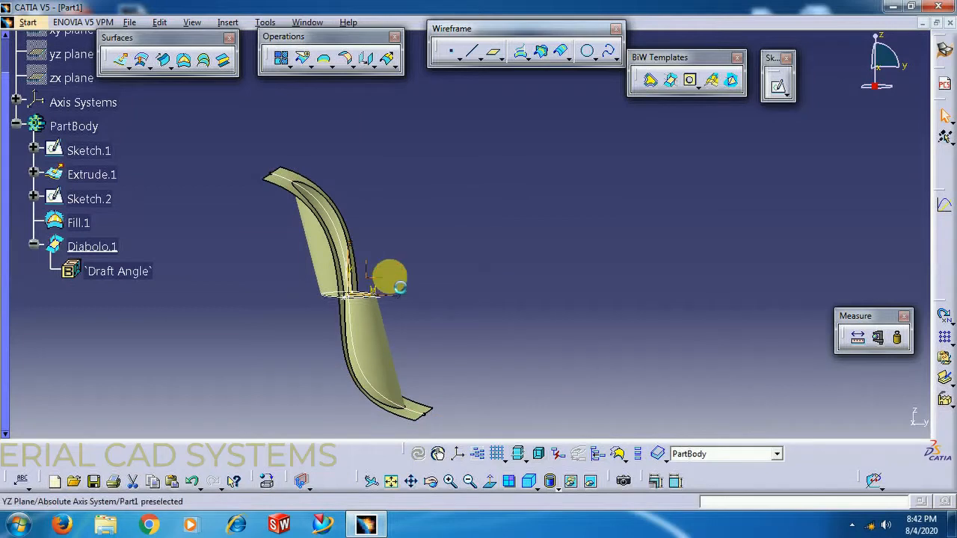
Sketch an S-shaped spline through five points on the YZ plane beside the Diabolo, with its middle point on the horizontal axis.
click(778, 85)
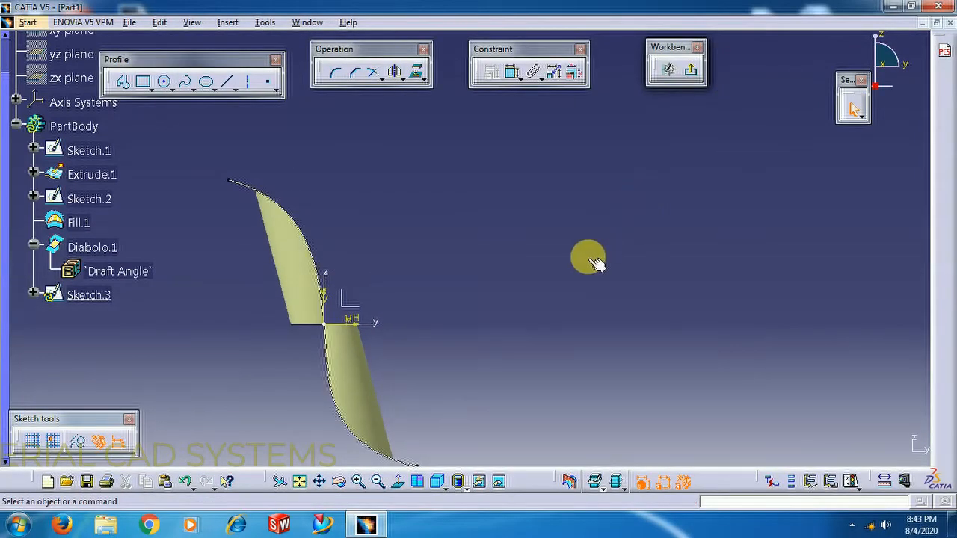
middle_drag(590, 262, 583, 207)
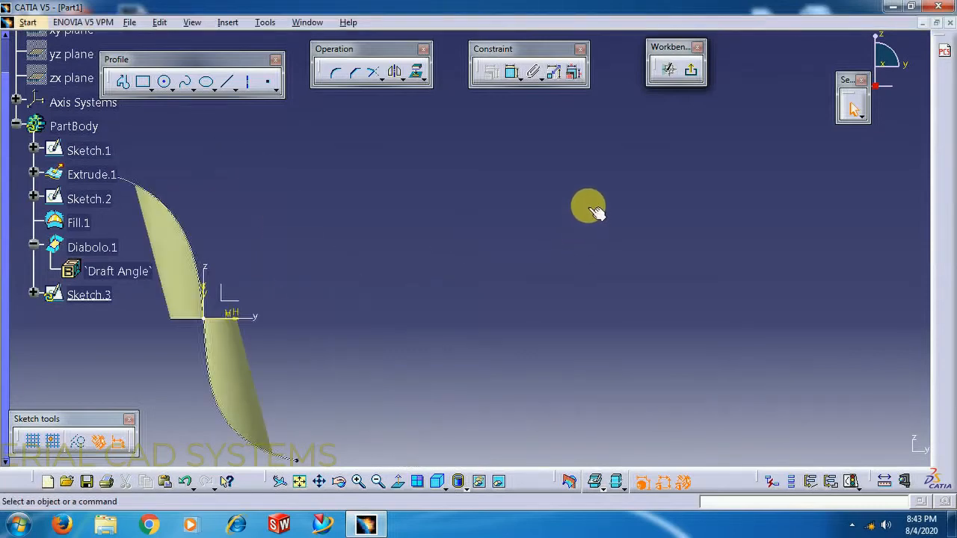
mouse_move(433, 279)
middle_down()
mouse_move(504, 229)
mouse_move(441, 276)
middle_up()
click(183, 83)
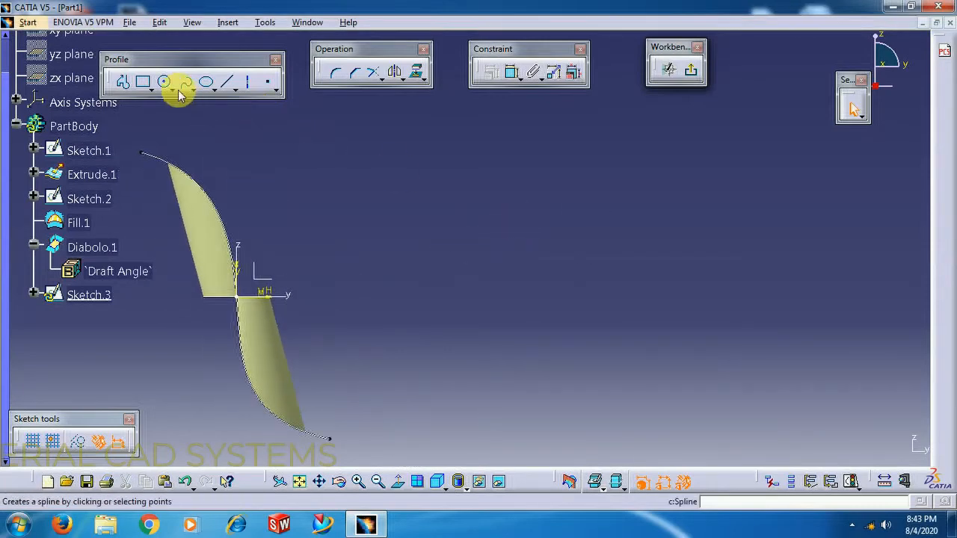
click(453, 136)
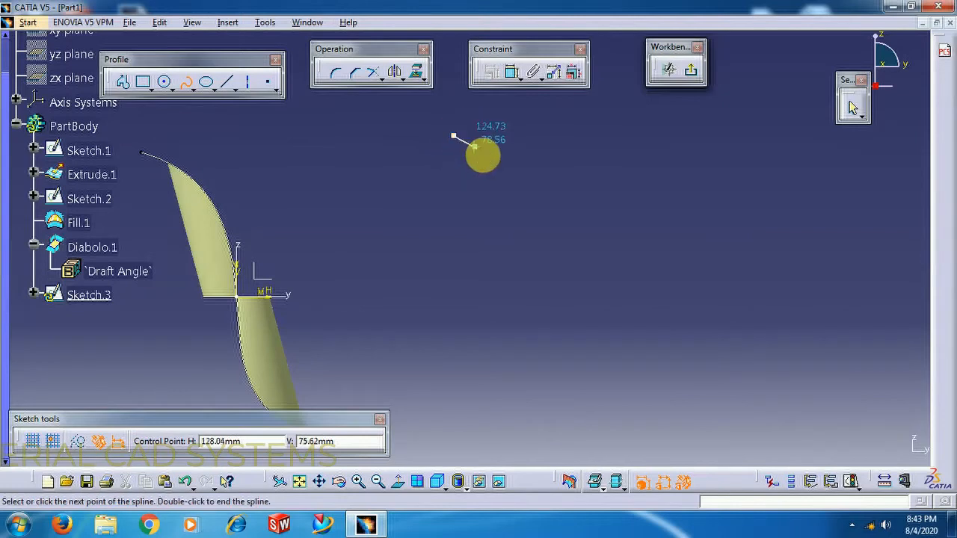
click(499, 182)
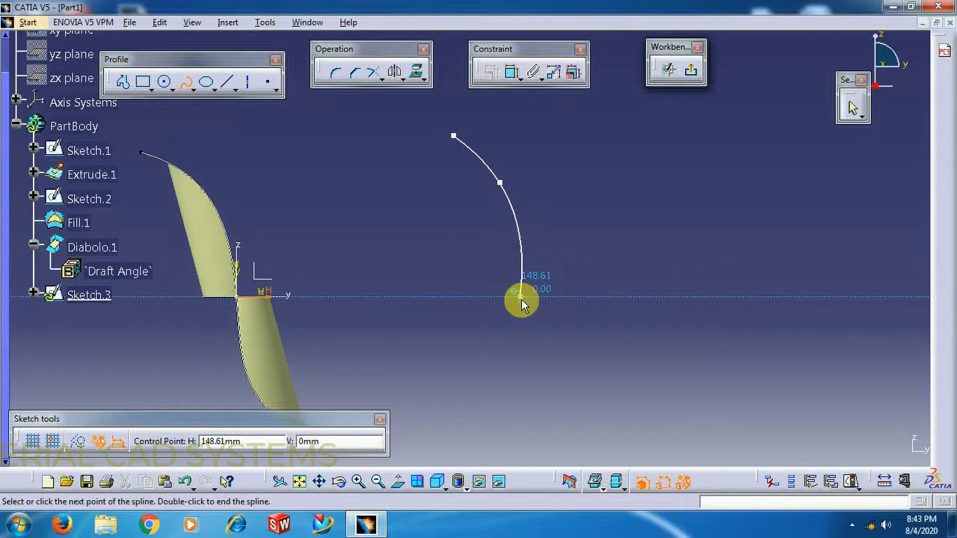
click(523, 299)
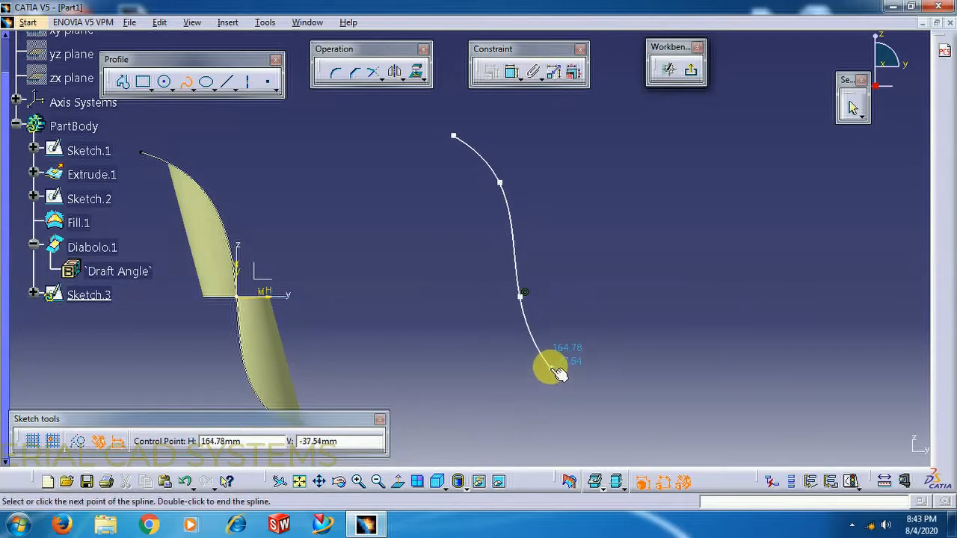
click(551, 372)
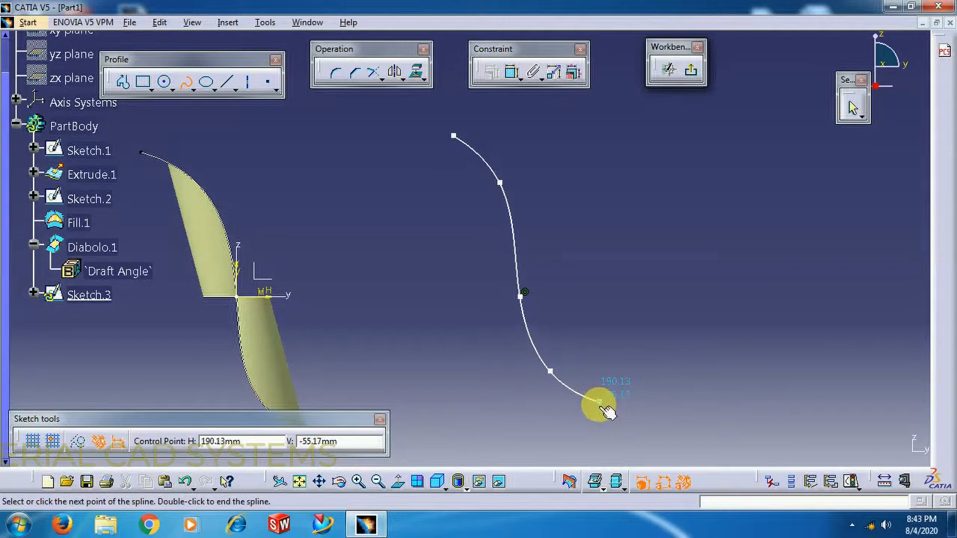
click(601, 403)
click(184, 81)
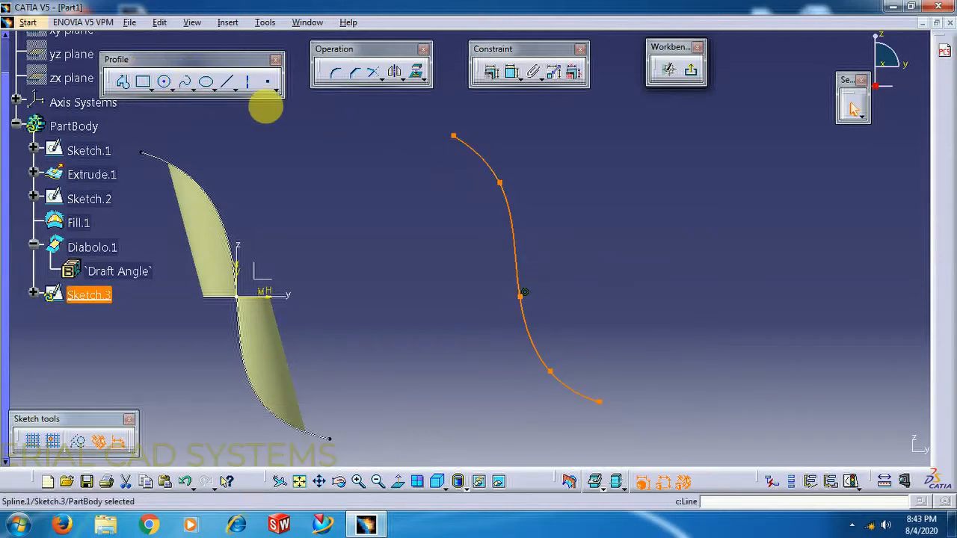
Lower the upper end point of the new spline slightly and finish the sketch.
click(428, 153)
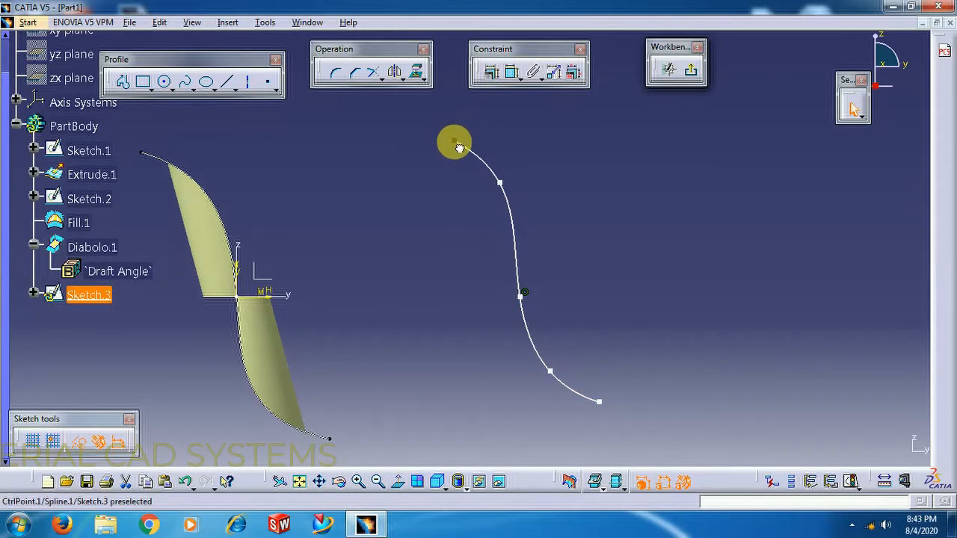
click(502, 183)
click(524, 155)
middle_drag(559, 175, 559, 149)
middle_drag(580, 208, 474, 214)
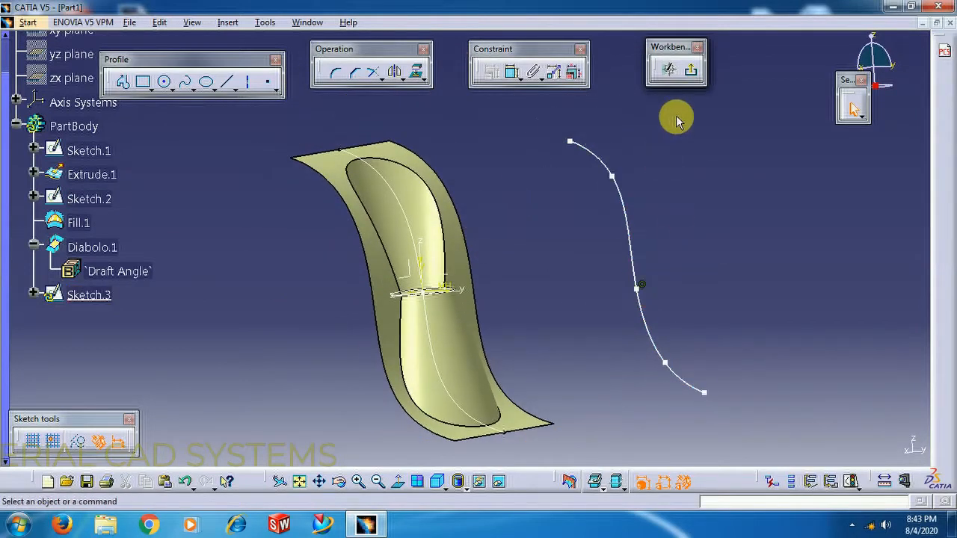
click(694, 73)
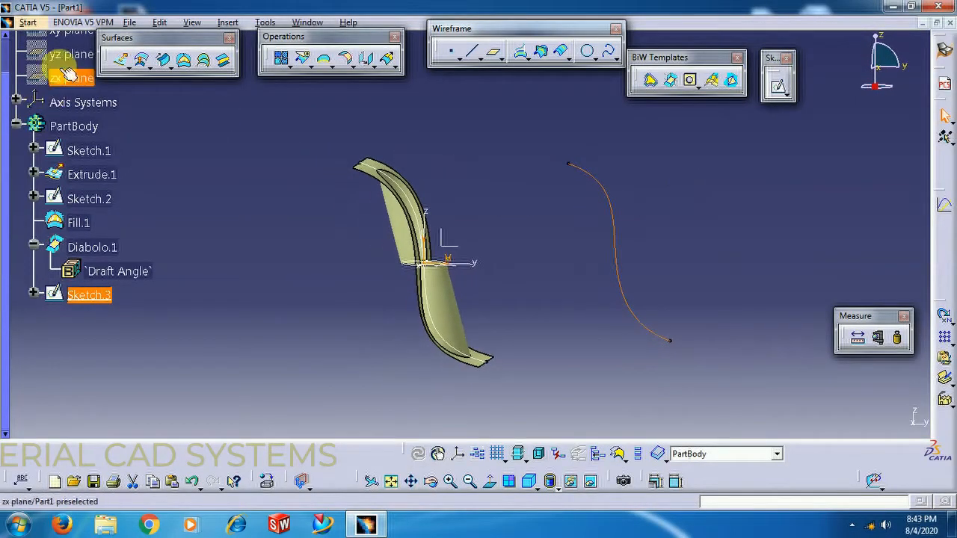
Extrude the new spline sketch as a surface, 40 mm to each side.
click(122, 65)
mouse_move(668, 239)
middle_down()
mouse_move(610, 273)
mouse_move(580, 220)
mouse_move(516, 235)
middle_up()
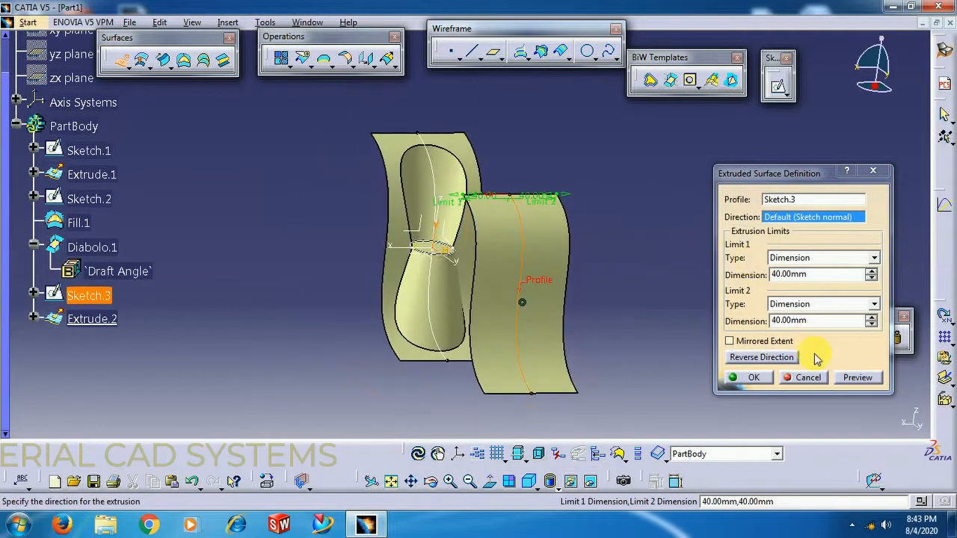
click(752, 378)
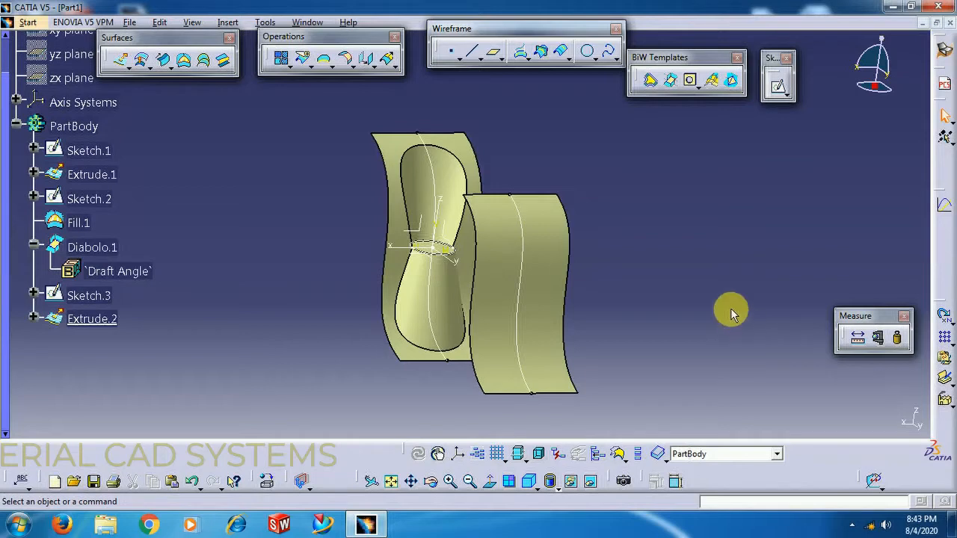
Change the Diabolo feature's fill colour to light red in its graphic properties.
right_click(124, 254)
click(156, 278)
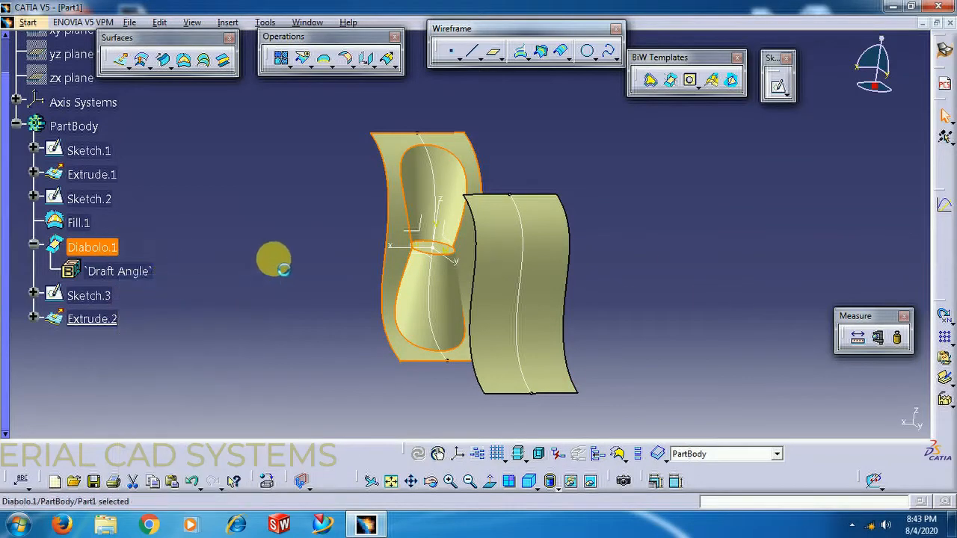
click(283, 137)
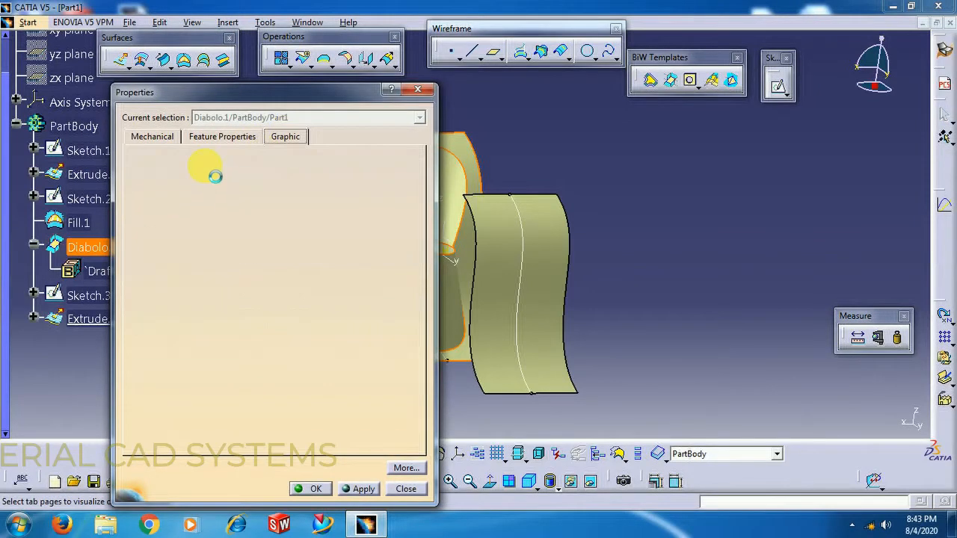
click(176, 180)
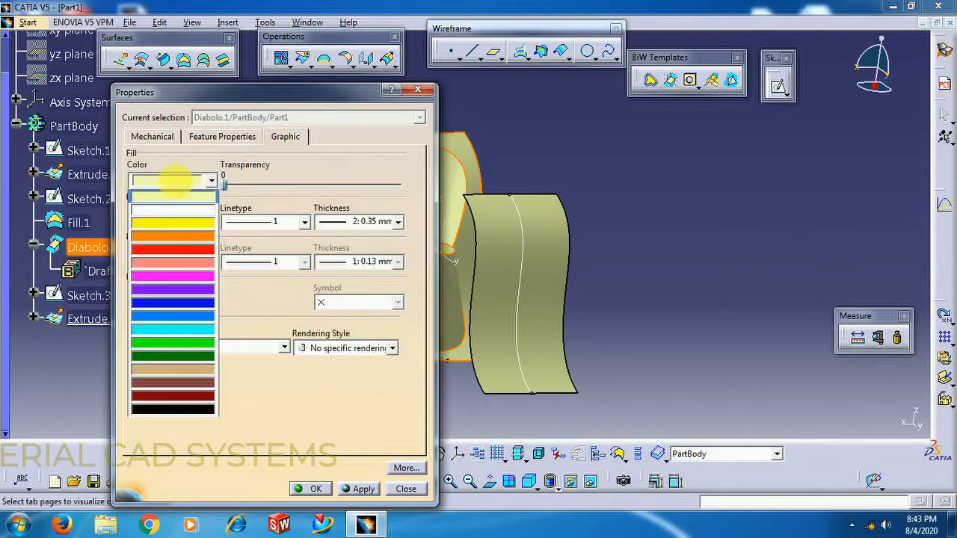
click(178, 263)
click(315, 489)
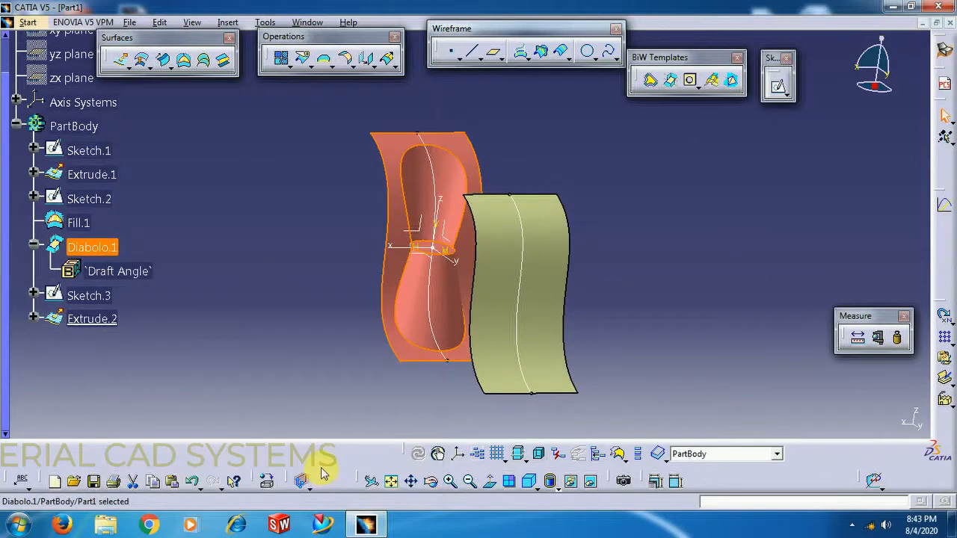
click(362, 387)
Sketch a circle of about 16.7 mm radius on the XY plane, centred on the new surface about 150 mm from the origin.
middle_drag(288, 231, 459, 299)
middle_drag(481, 261, 454, 264)
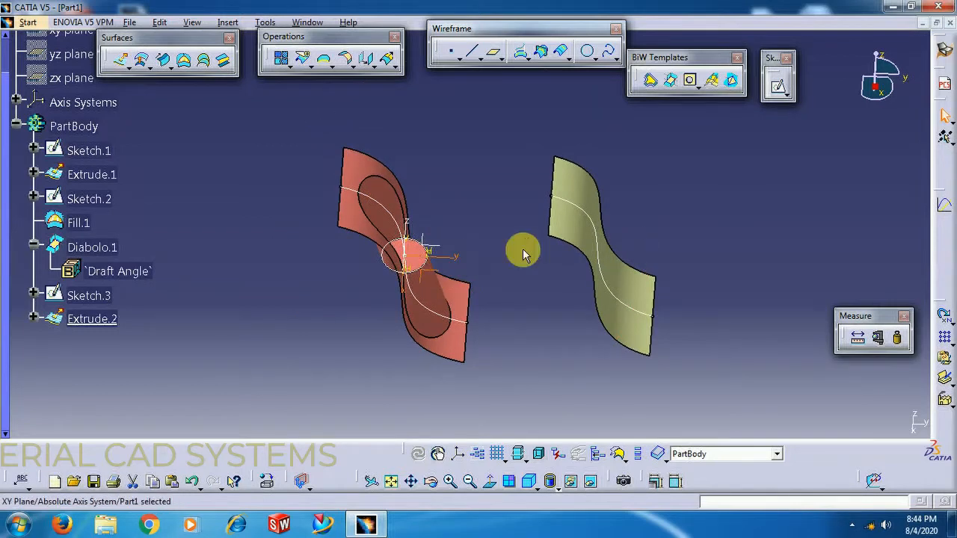
click(778, 90)
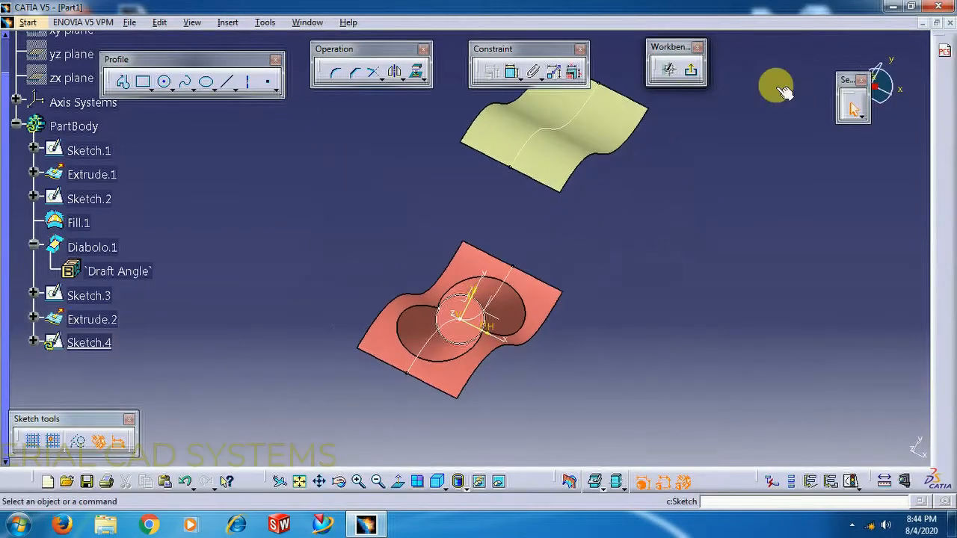
click(165, 82)
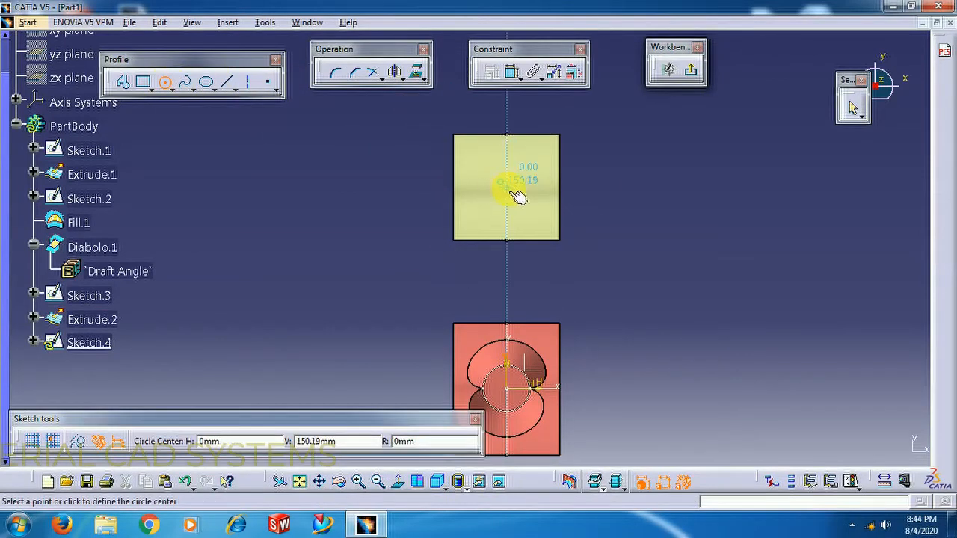
click(513, 191)
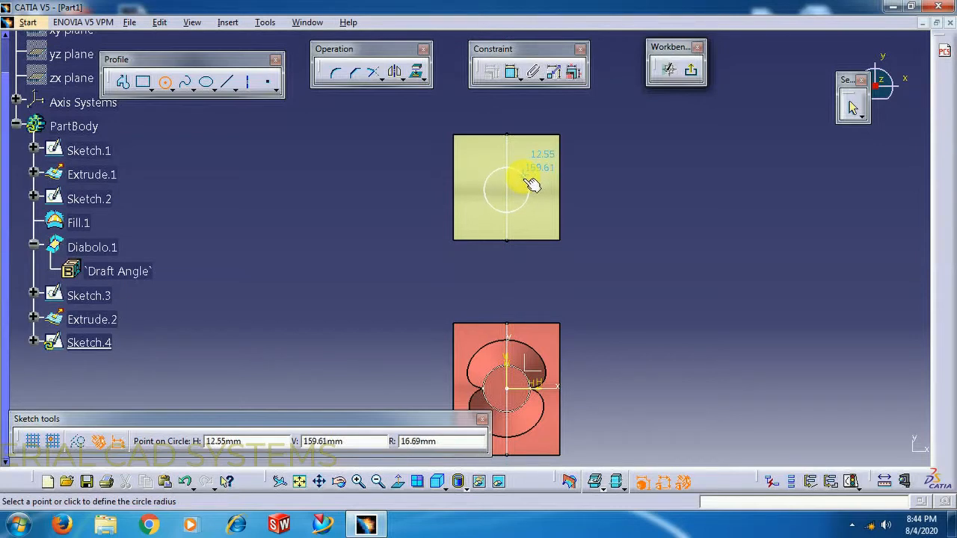
click(532, 182)
click(694, 72)
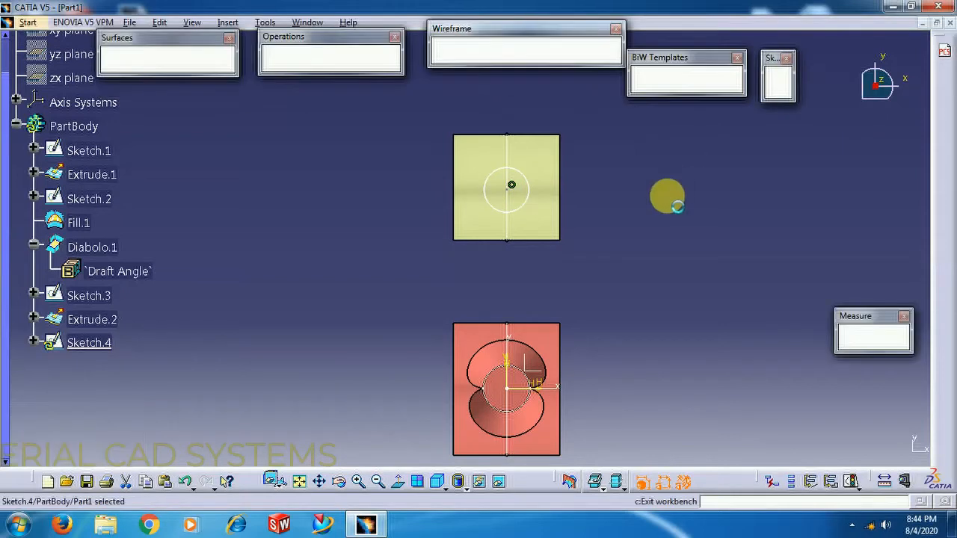
Create a fill surface bounded by the new circle sketch on the second extruded surface.
mouse_move(384, 282)
middle_down()
mouse_move(390, 287)
mouse_move(374, 208)
mouse_move(389, 162)
middle_up()
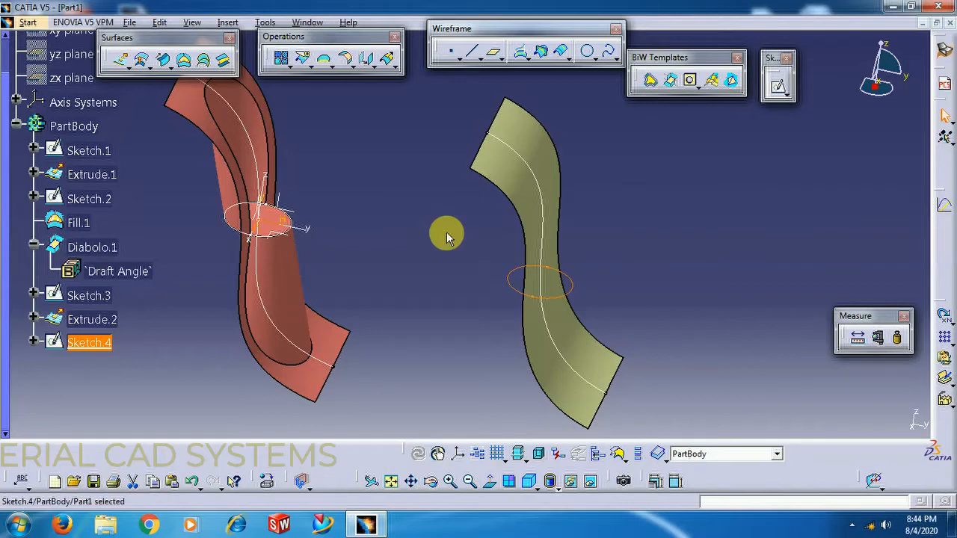
mouse_move(480, 268)
middle_down()
mouse_move(384, 271)
mouse_move(397, 250)
middle_up()
click(388, 224)
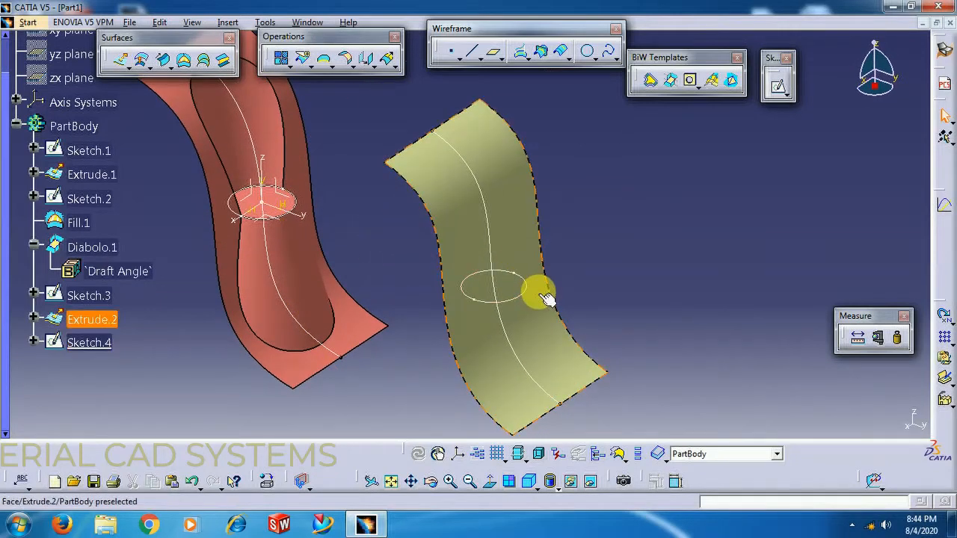
click(184, 61)
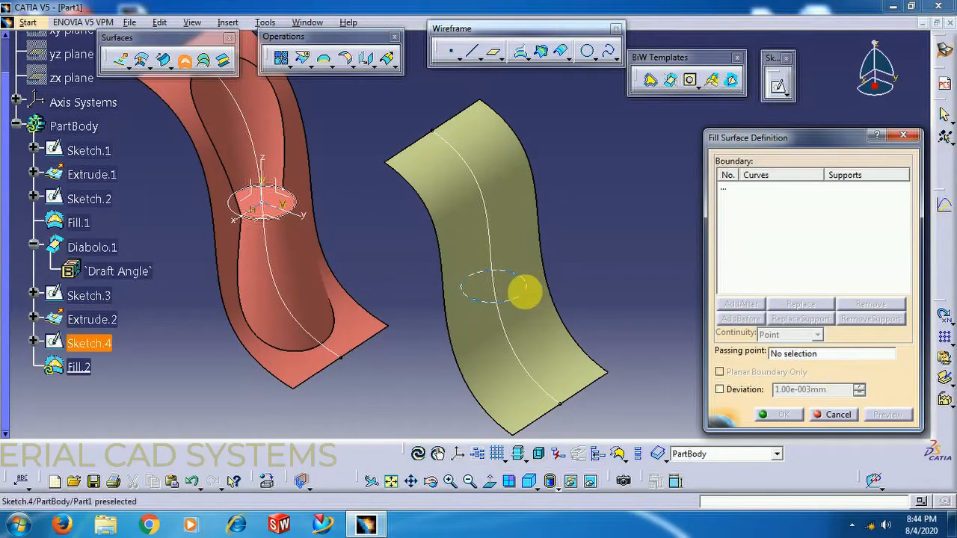
click(526, 290)
click(778, 415)
Start a swept surface with the line profile type and the With draft direction subtype.
middle_drag(662, 252, 361, 220)
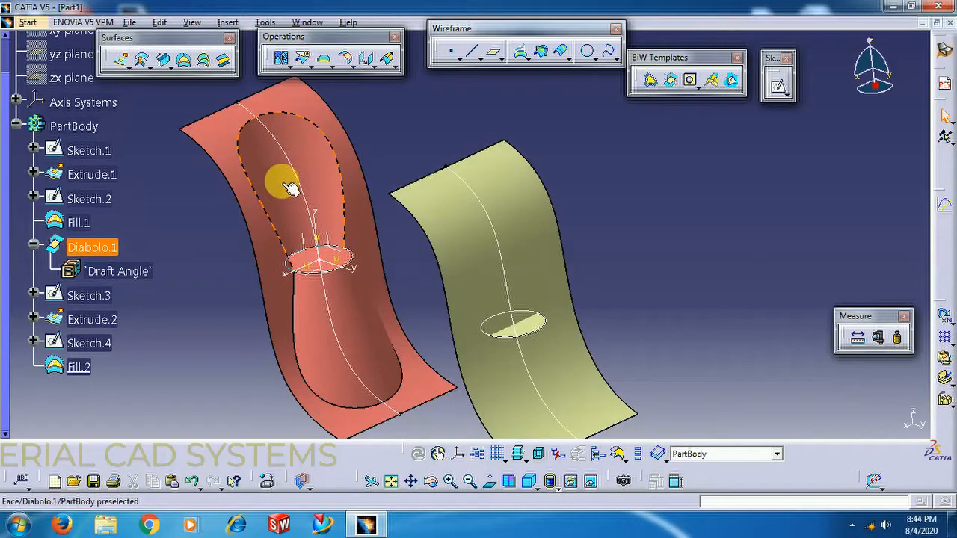
middle_drag(367, 150, 541, 134)
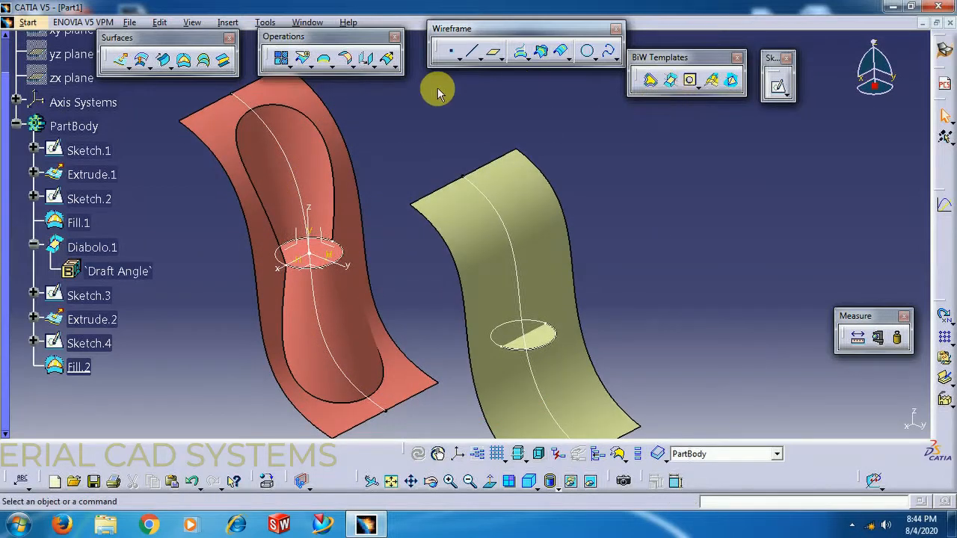
click(164, 59)
middle_drag(609, 207, 568, 184)
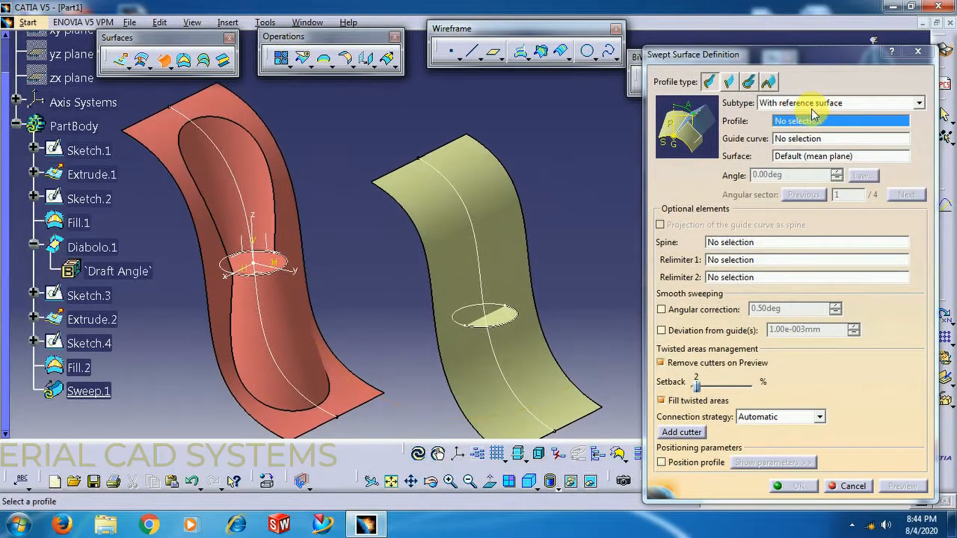
click(728, 82)
click(710, 82)
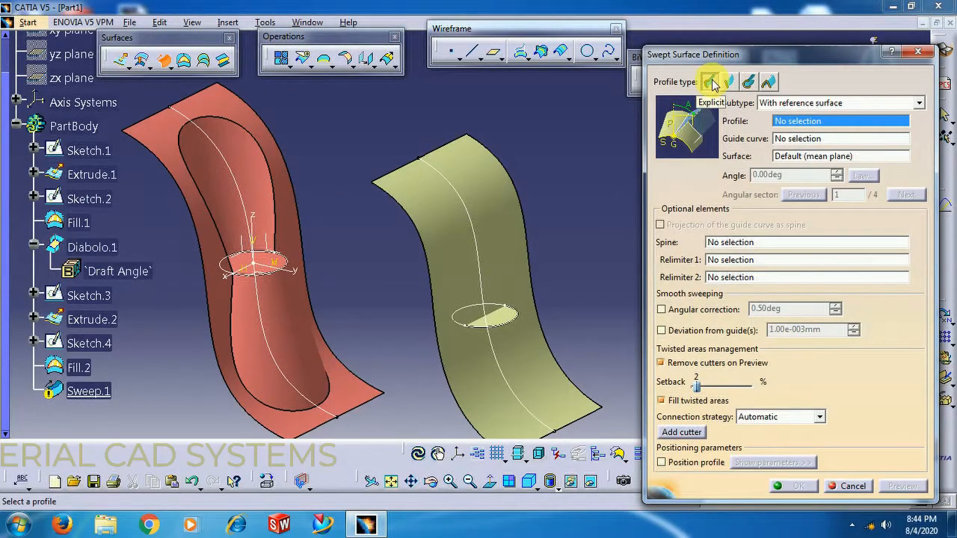
click(730, 82)
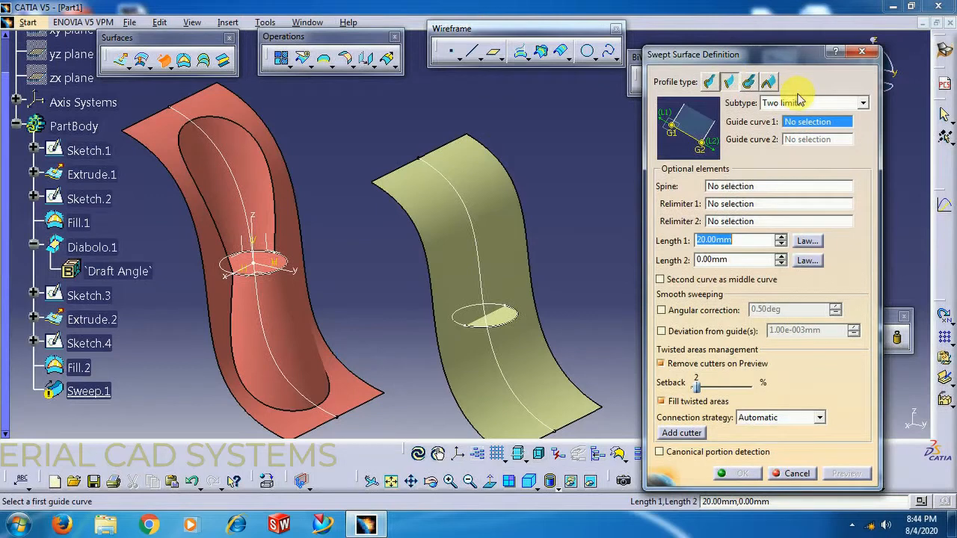
click(811, 103)
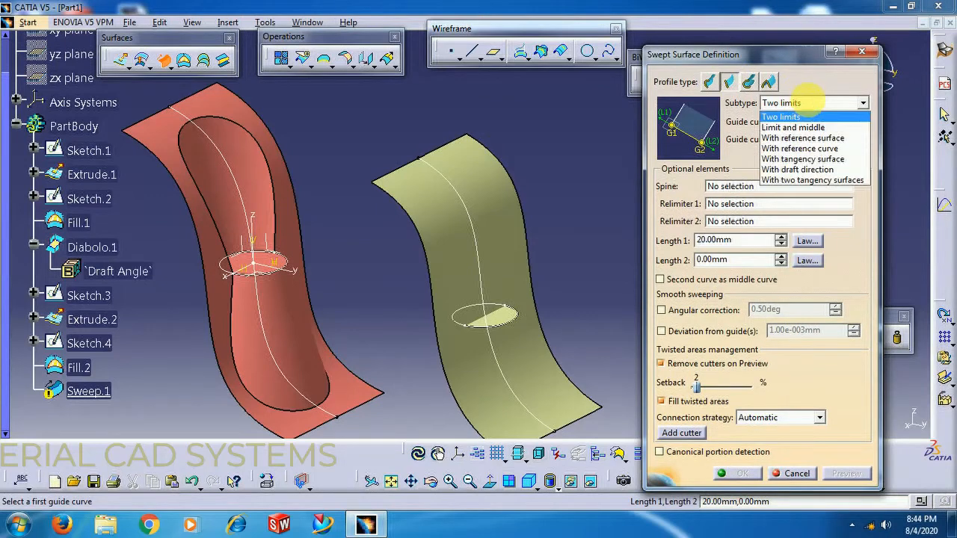
click(796, 170)
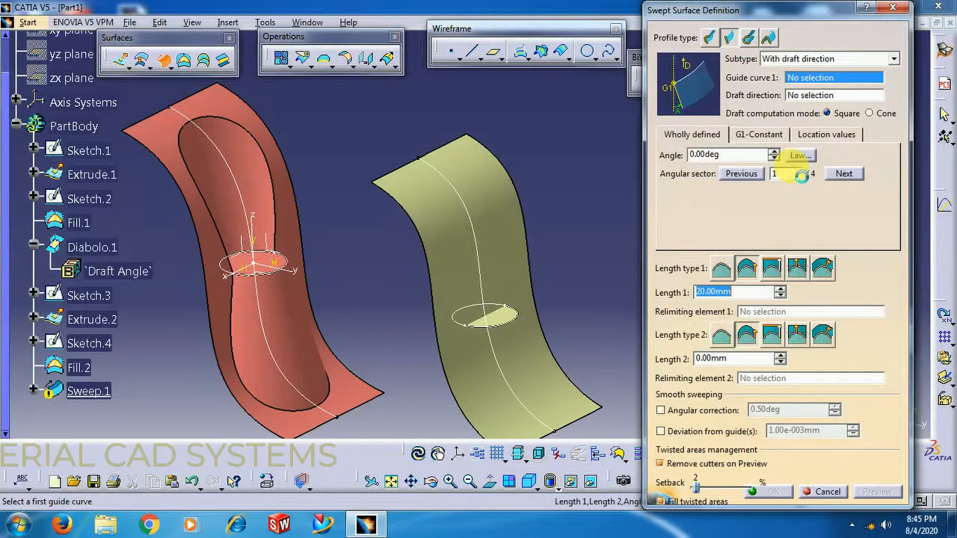
Use the new circle sketch as the sweep's guide curve and set the draft direction to Z Component.
click(524, 323)
mouse_move(422, 226)
middle_down()
mouse_move(498, 199)
mouse_move(560, 222)
mouse_move(570, 171)
mouse_move(586, 182)
middle_up()
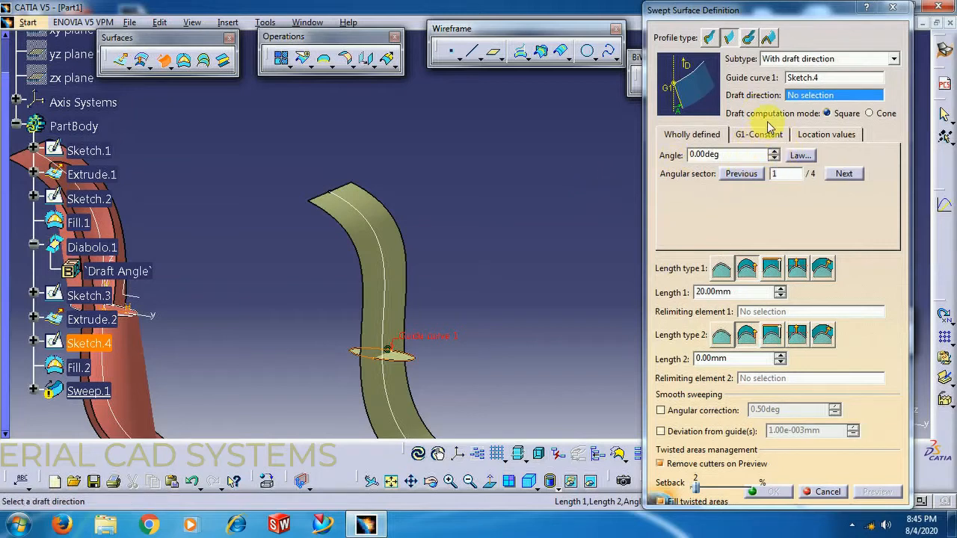
click(801, 91)
right_click(802, 91)
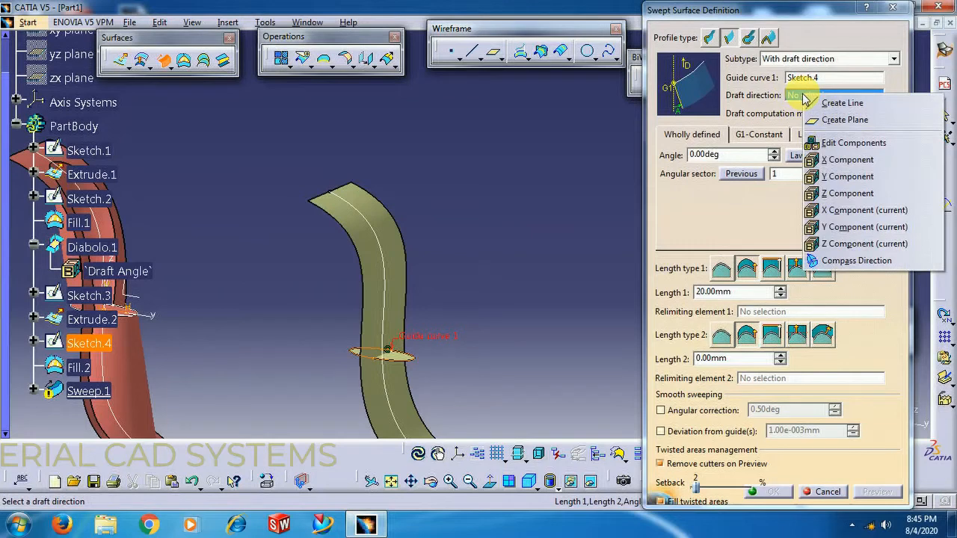
click(822, 192)
middle_drag(438, 279, 403, 283)
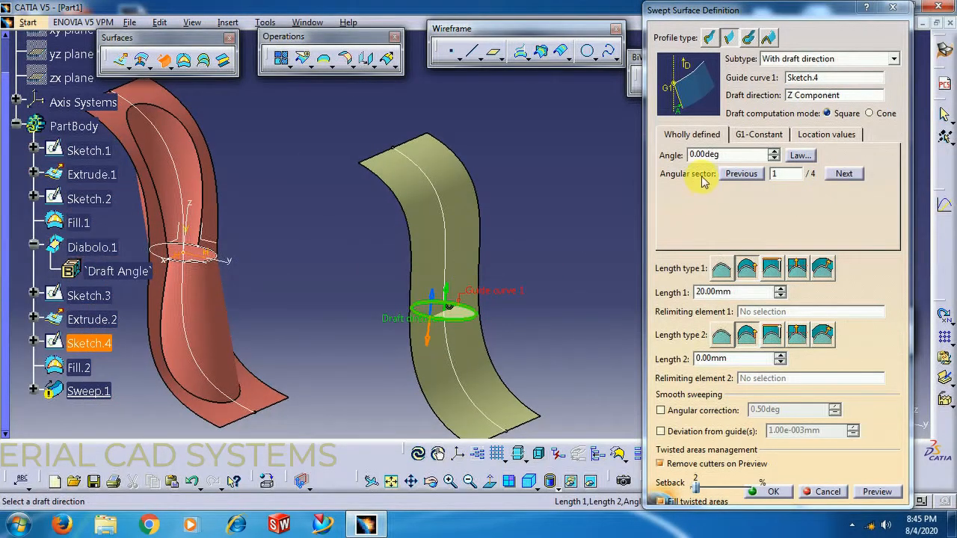
Set the sweep's length 1 to 39 mm and preview the swept surface.
click(780, 288)
click(780, 288)
click(780, 289)
click(781, 289)
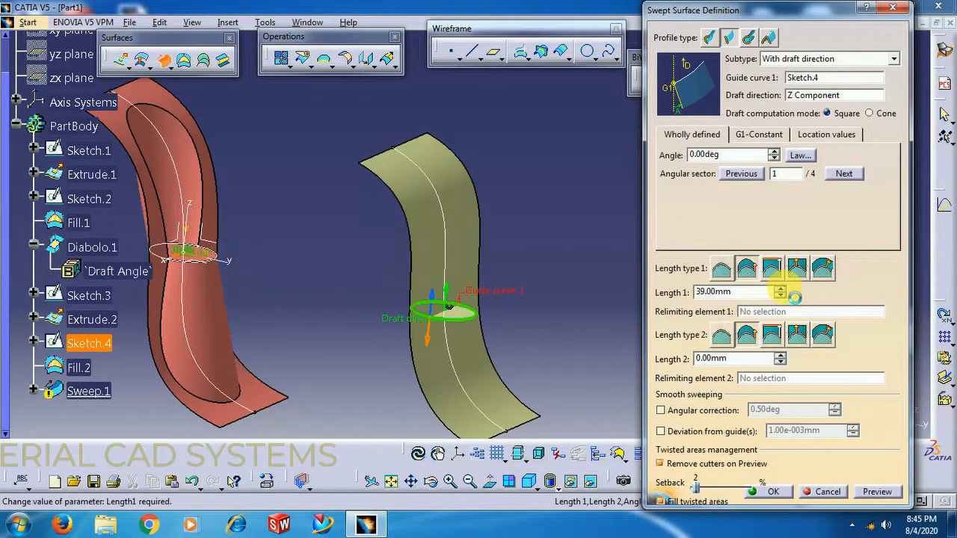
click(877, 491)
mouse_move(575, 318)
middle_down()
mouse_move(572, 251)
mouse_move(521, 239)
mouse_move(421, 271)
mouse_move(474, 271)
mouse_move(531, 254)
mouse_move(417, 305)
mouse_move(369, 306)
mouse_move(420, 327)
mouse_move(572, 308)
middle_up()
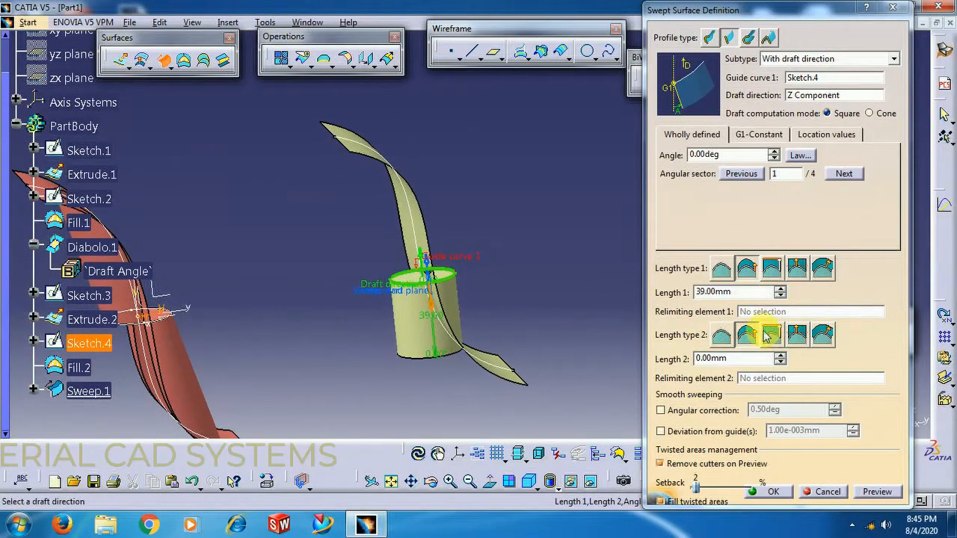
Set the sweep's length 1 to 60 mm and its draft angle to 15 degrees, and create the surface.
drag(750, 293, 641, 314)
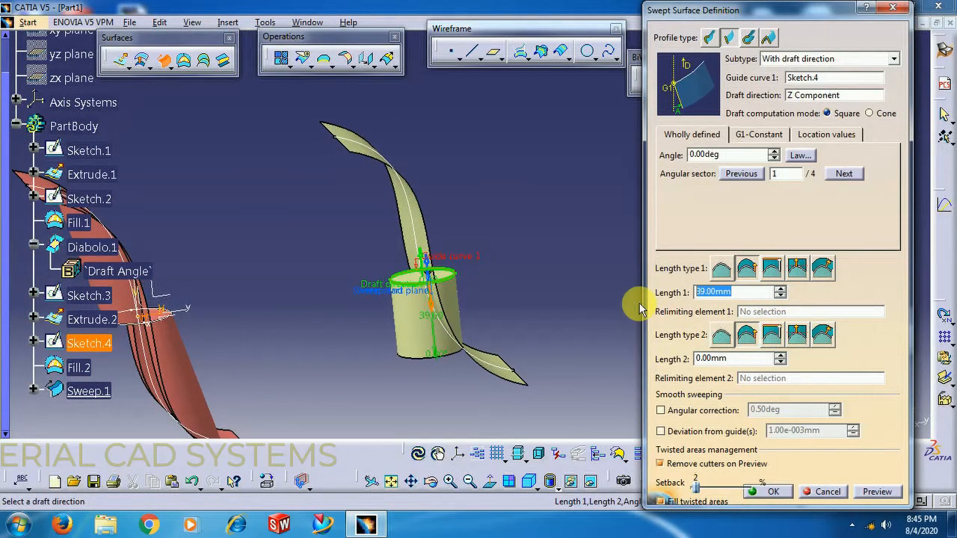
text(60)
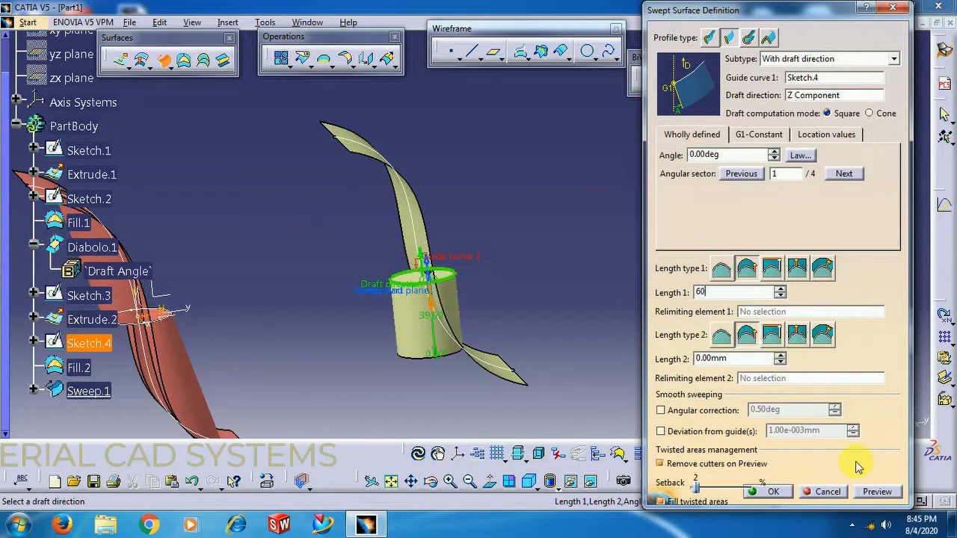
click(876, 491)
middle_drag(369, 324, 329, 310)
middle_drag(517, 218, 265, 337)
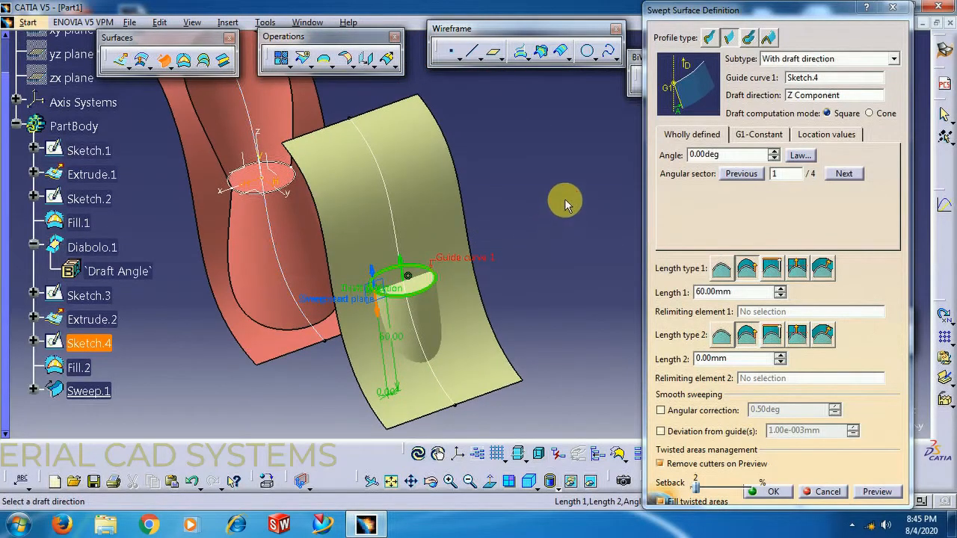
drag(736, 156, 649, 164)
text(15)
key(Return)
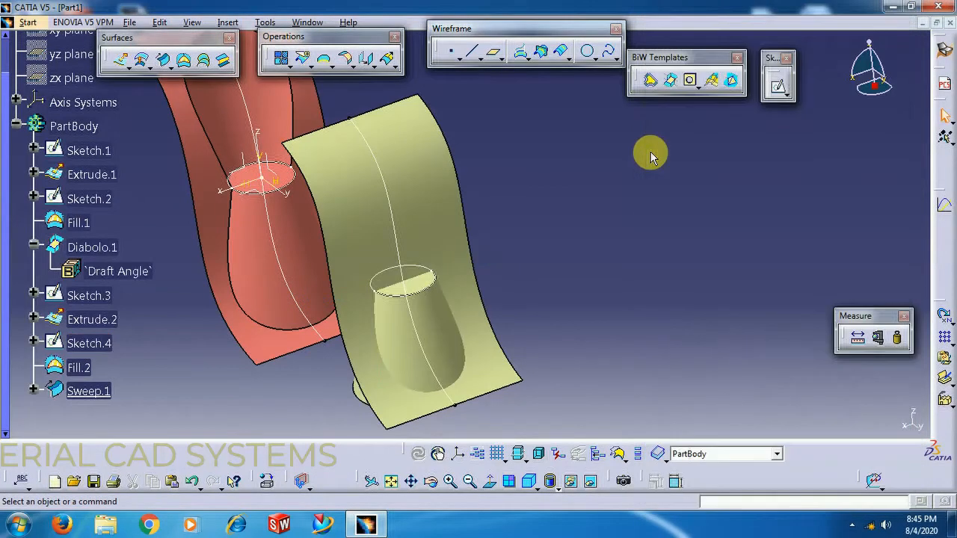
Start a second draft-direction sweep using the same circle sketch as guide curve and Z Component as draft direction.
mouse_move(329, 331)
middle_down()
mouse_move(545, 294)
mouse_move(508, 302)
mouse_move(421, 365)
mouse_move(576, 280)
mouse_move(628, 345)
mouse_move(560, 337)
mouse_move(619, 430)
middle_up()
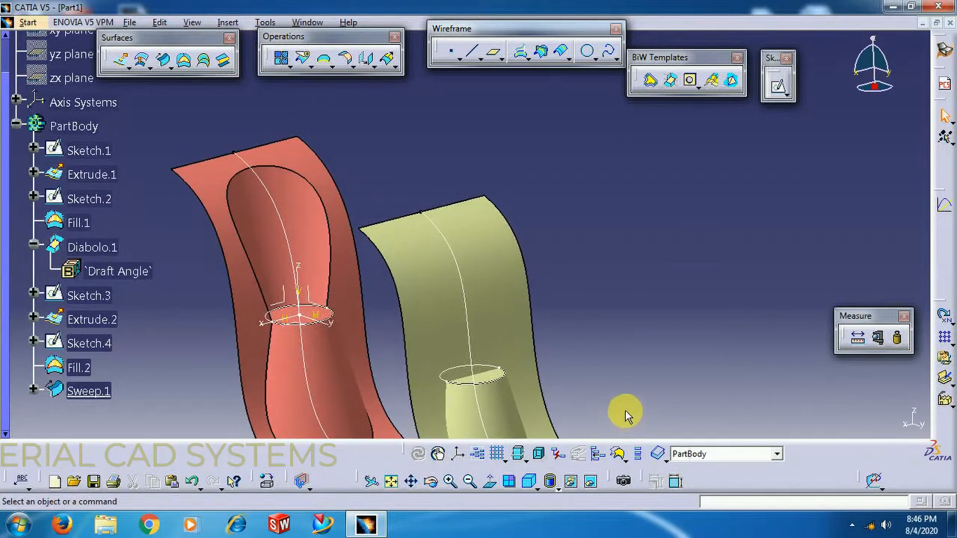
middle_drag(576, 349, 610, 290)
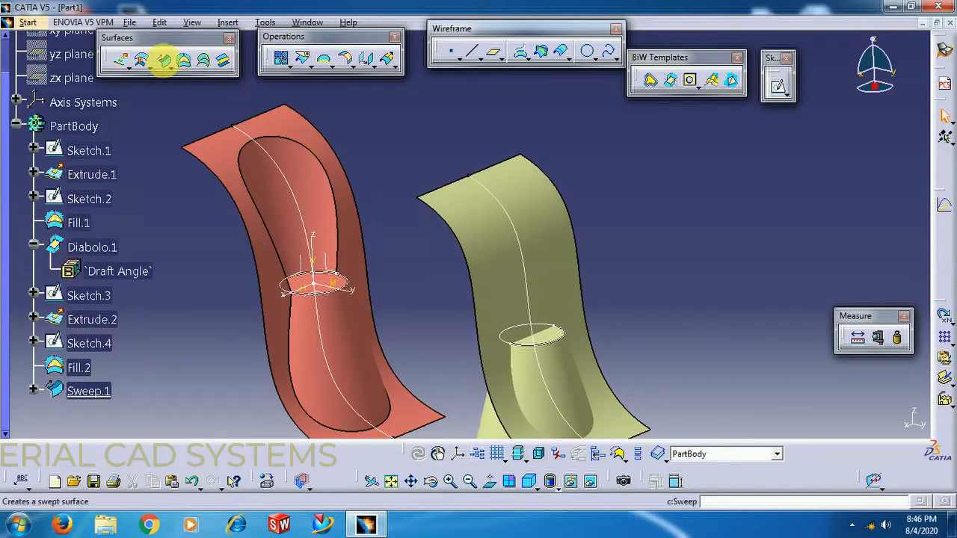
click(163, 63)
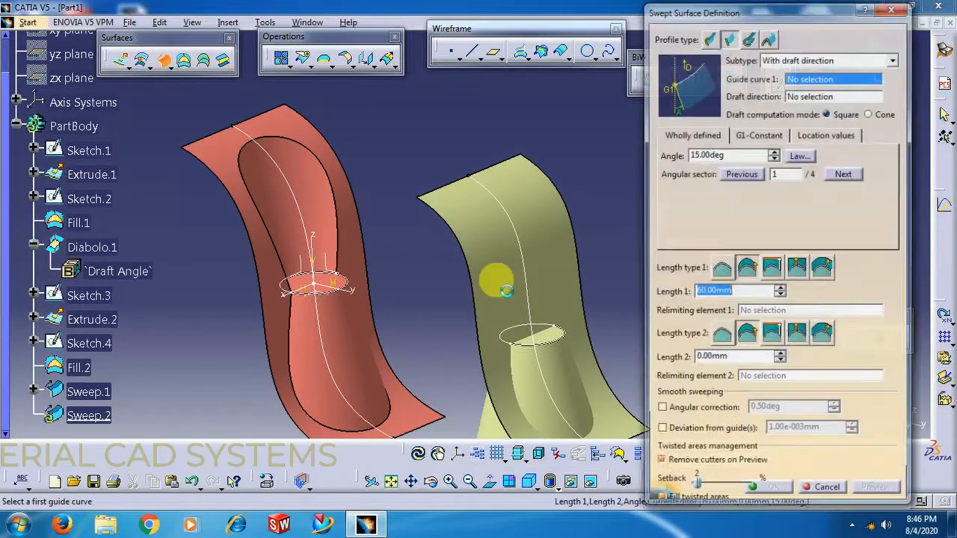
click(523, 349)
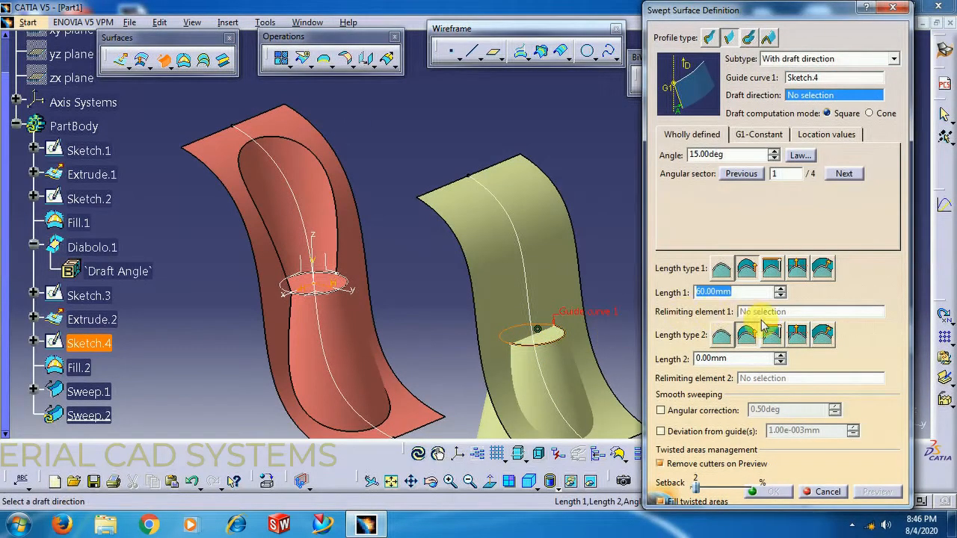
right_click(804, 97)
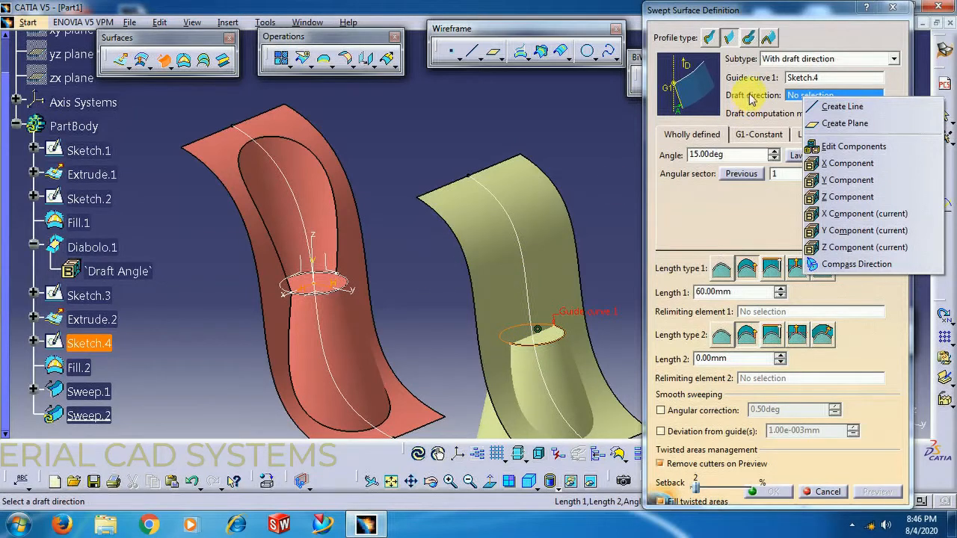
click(796, 101)
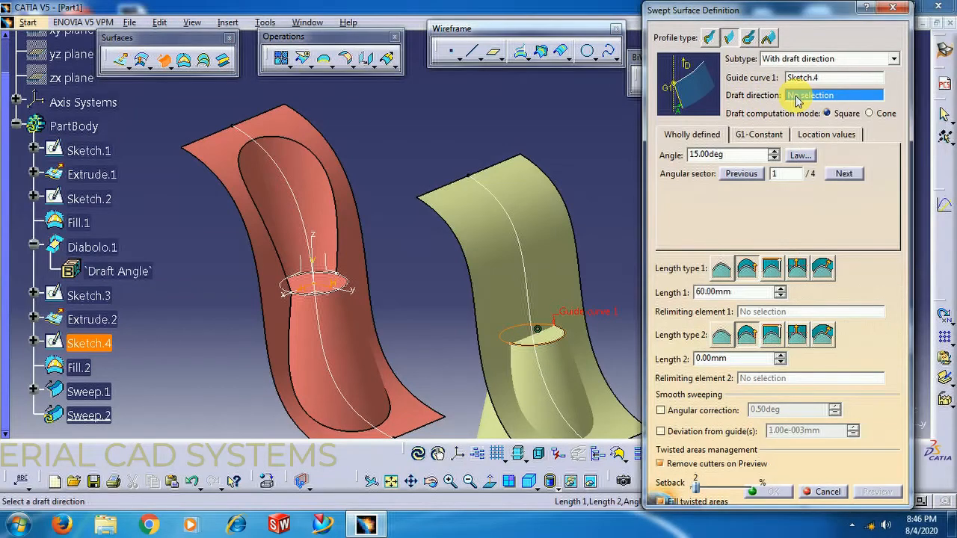
right_click(806, 95)
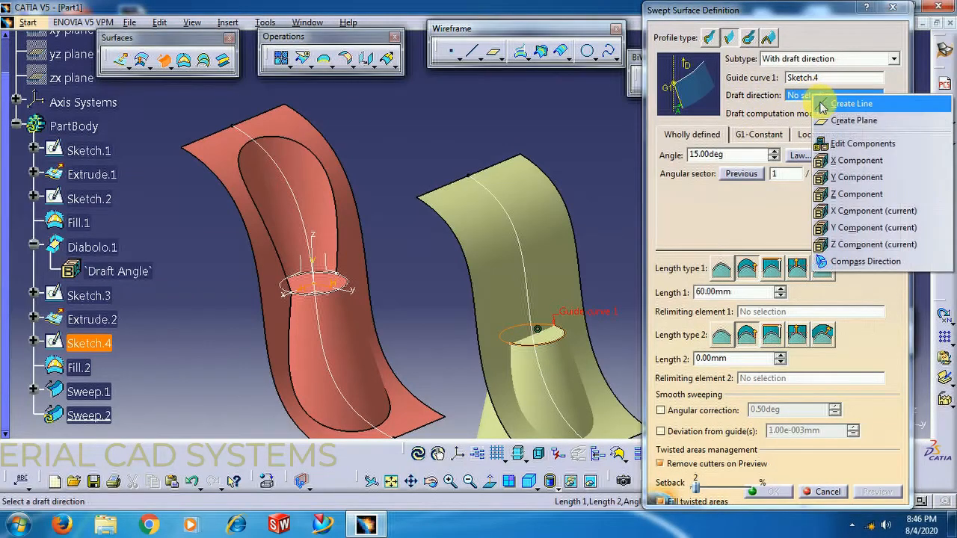
click(842, 196)
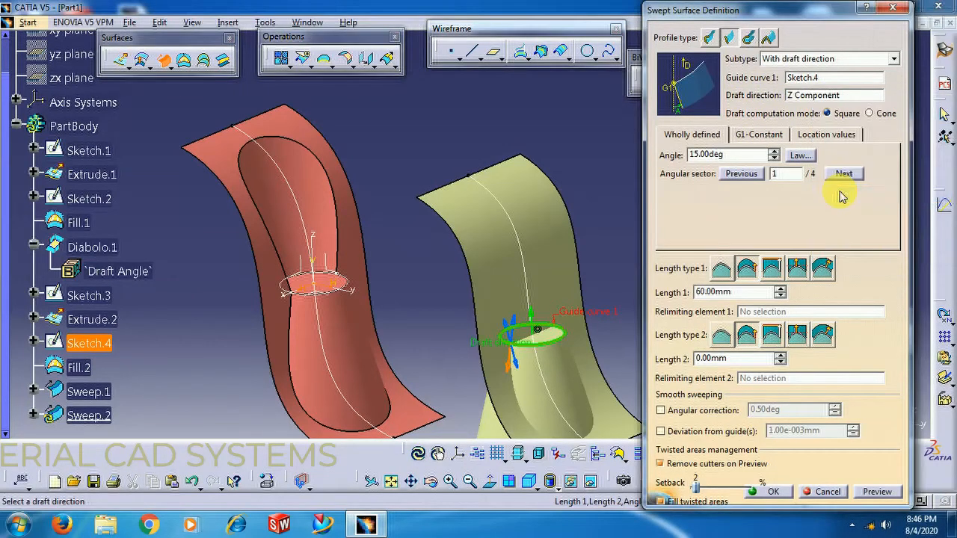
Set the second sweep's length 1 to 0 mm and length 2 to 60 mm, and preview it.
click(701, 358)
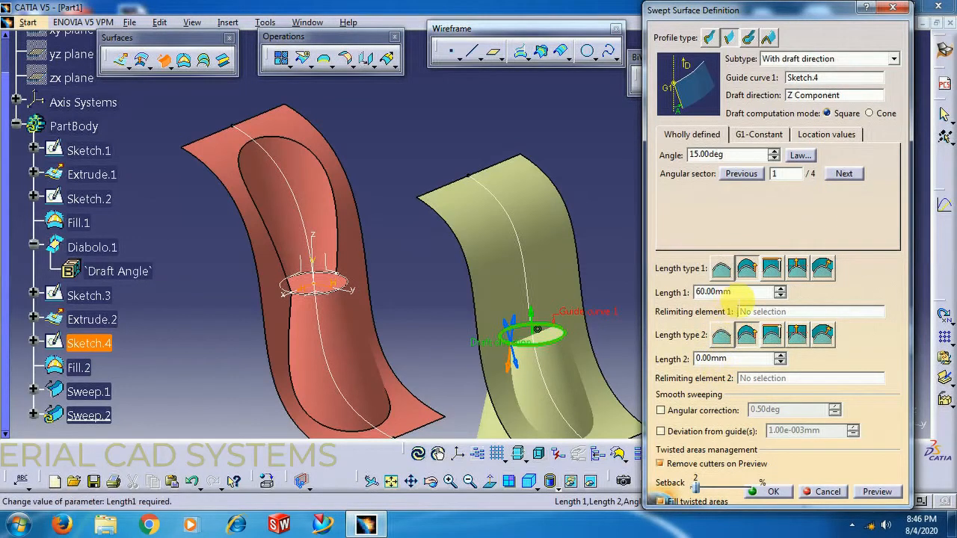
double_click(721, 291)
text(0)
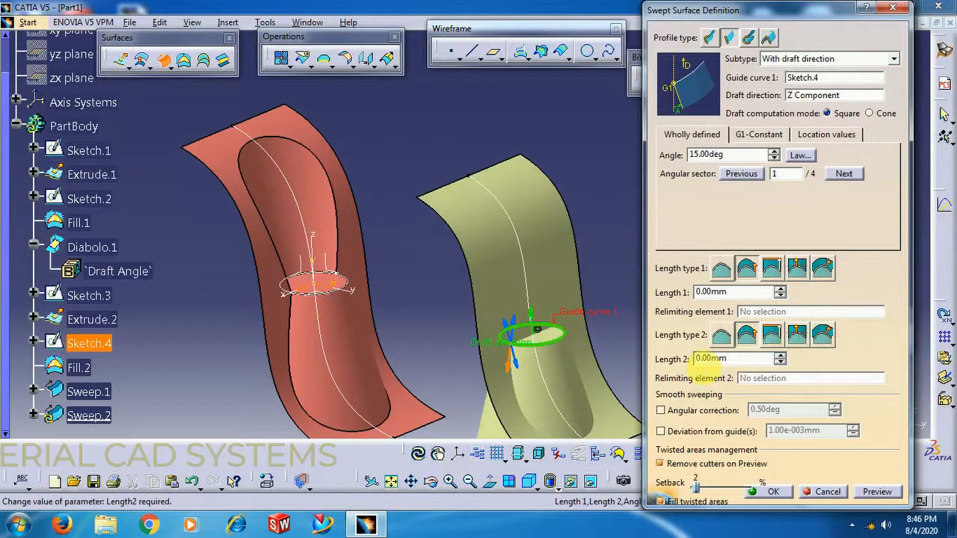
double_click(722, 359)
text(60)
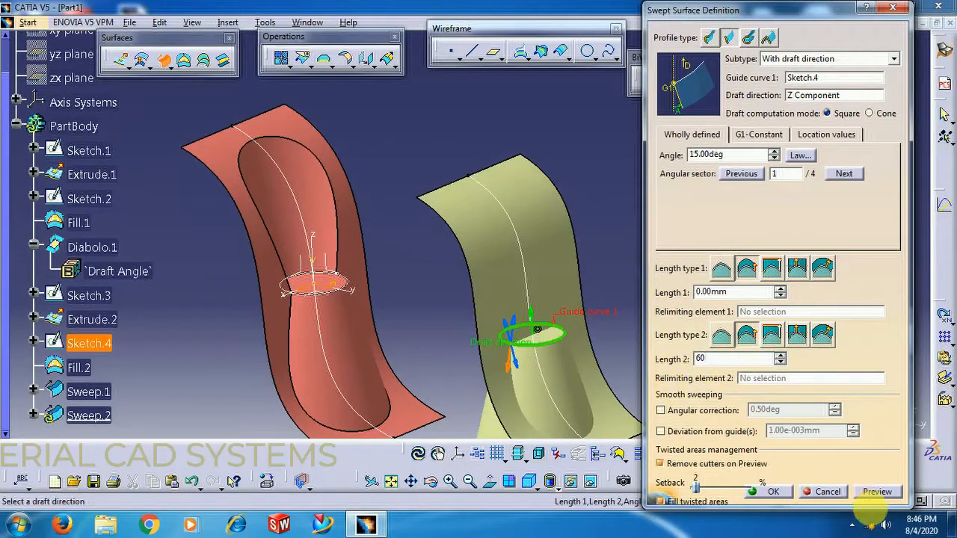
click(875, 492)
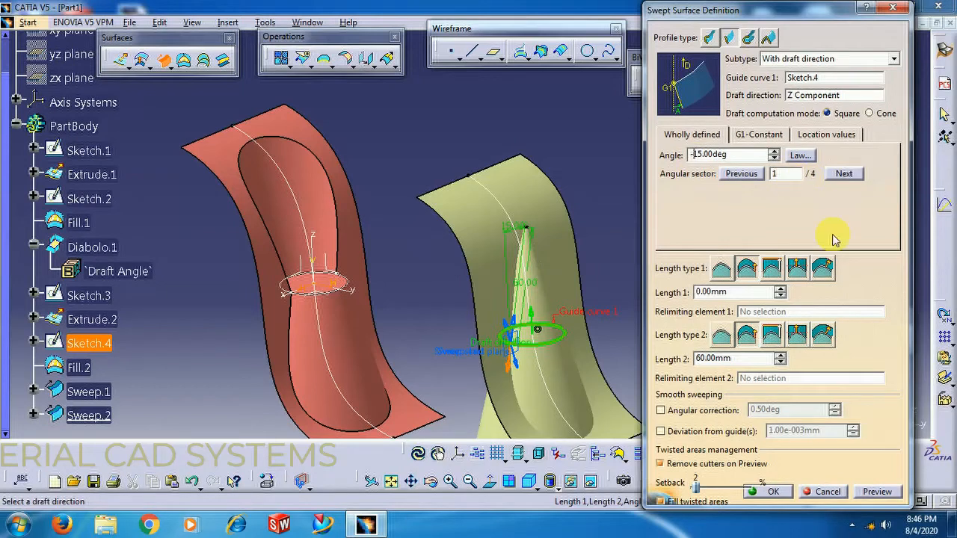
Set the second sweep's draft angle to -15 degrees and its length 2 to 79 mm, previewing the surface.
click(878, 492)
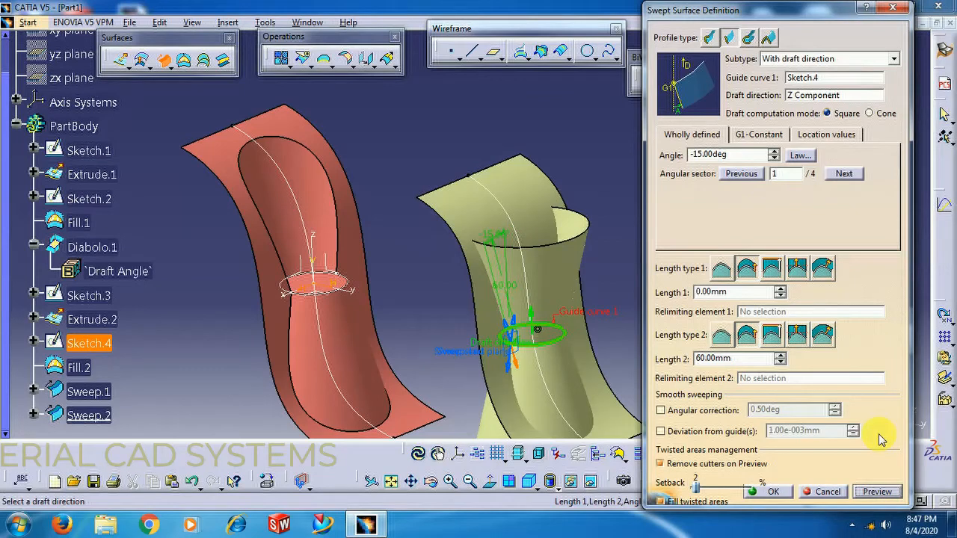
click(780, 355)
click(780, 355)
click(869, 492)
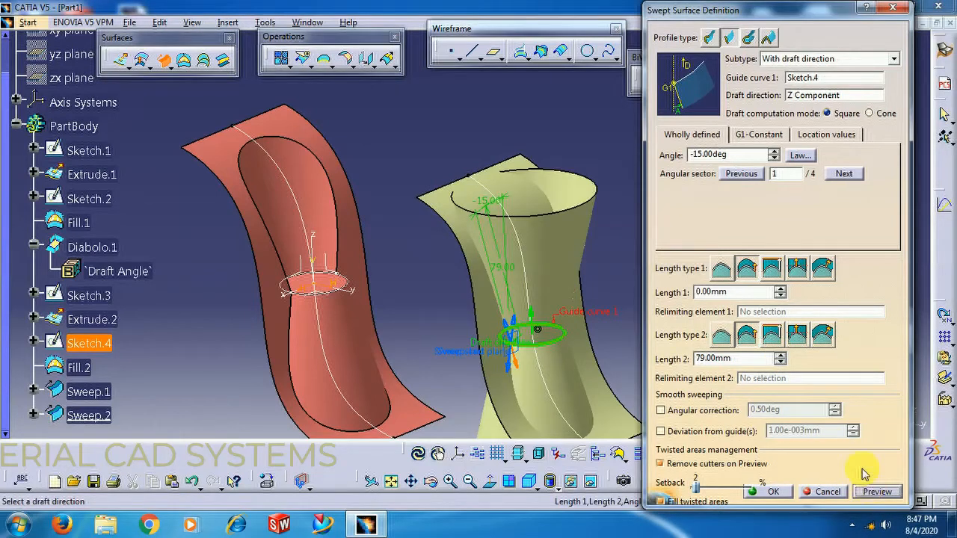
Try a length 1 of 4 mm on the second sweep and reset it to 0 mm.
click(780, 290)
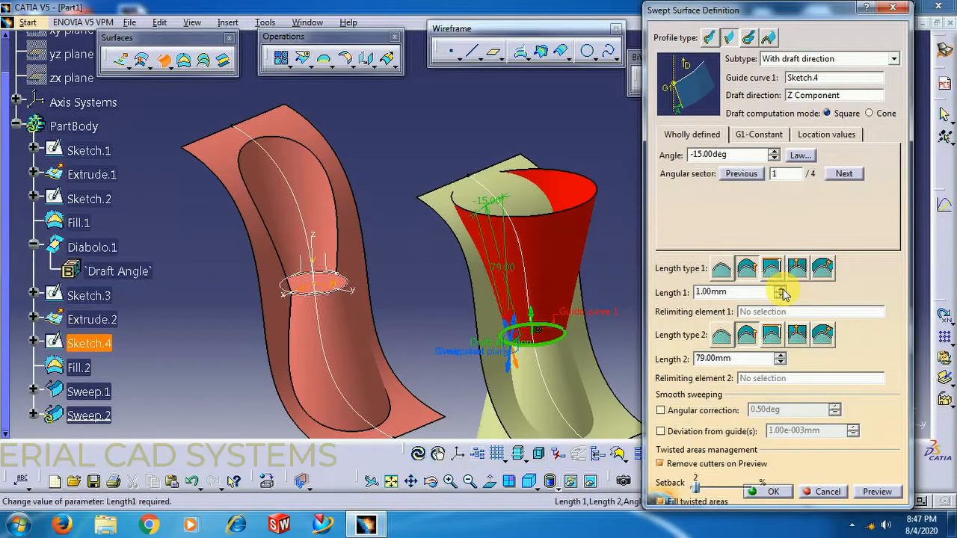
click(780, 290)
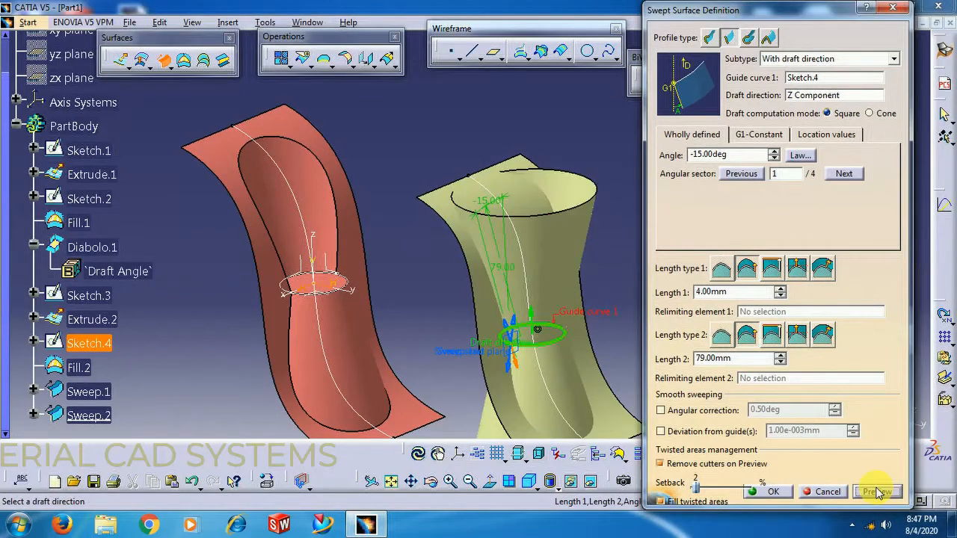
drag(740, 293, 537, 327)
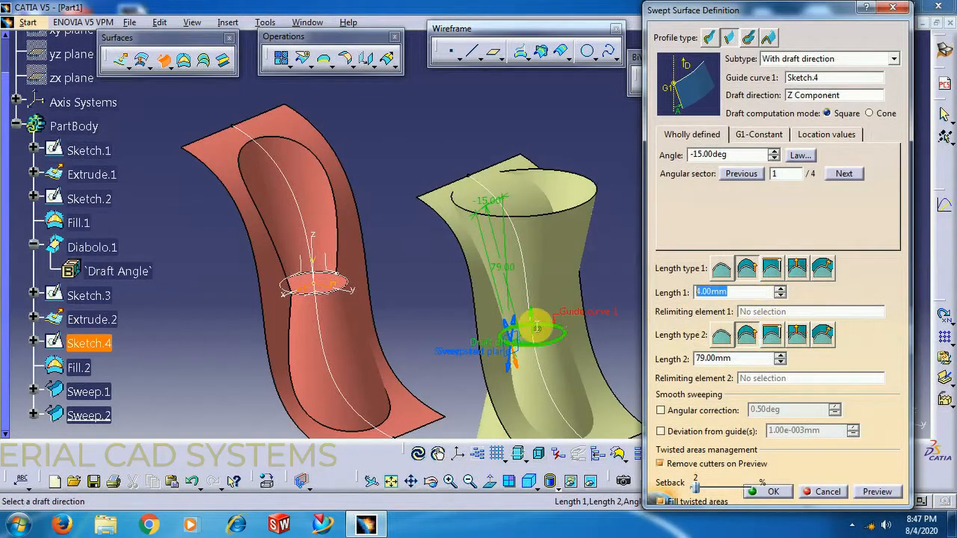
text(0)
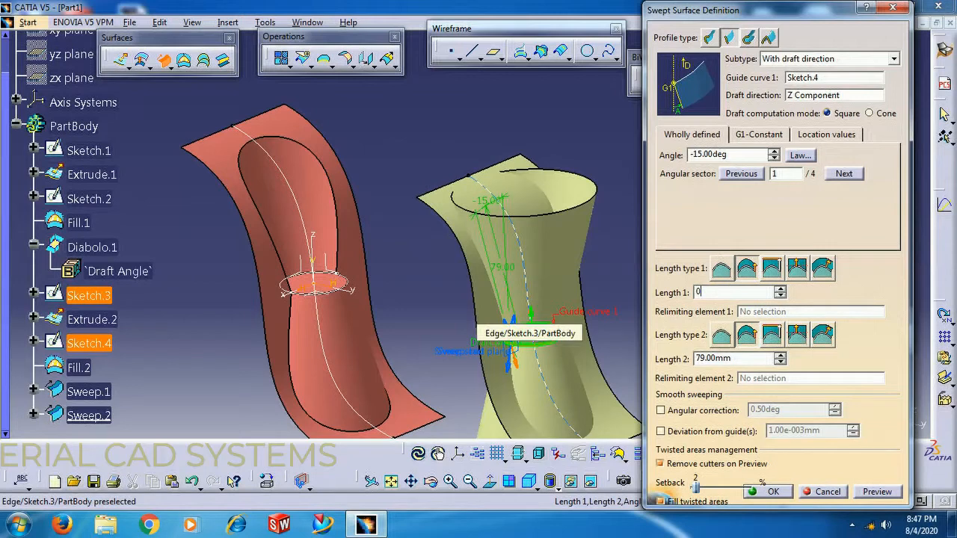
Set the second sweep's length 2 to 92 mm, preview it and create the swept surface.
click(781, 355)
click(781, 355)
click(780, 356)
click(781, 356)
click(780, 356)
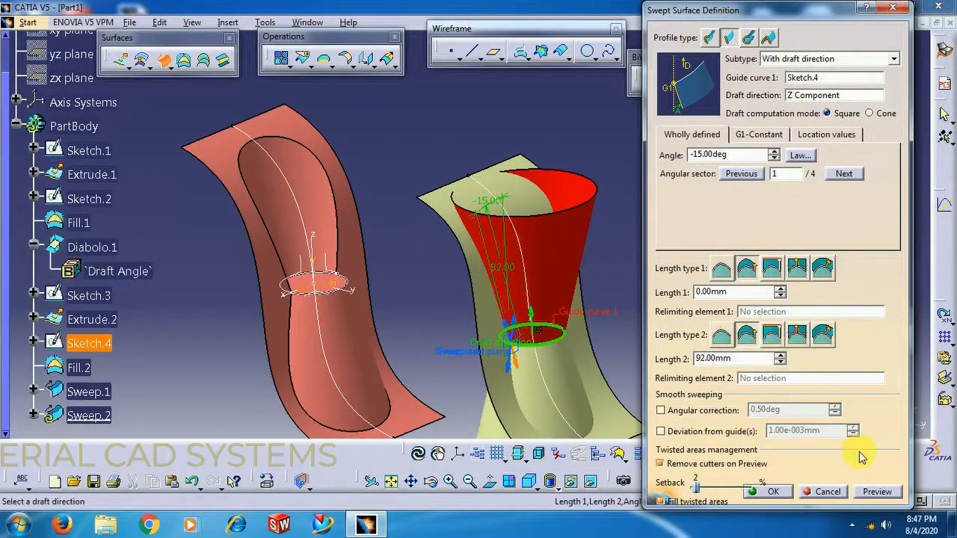
click(875, 492)
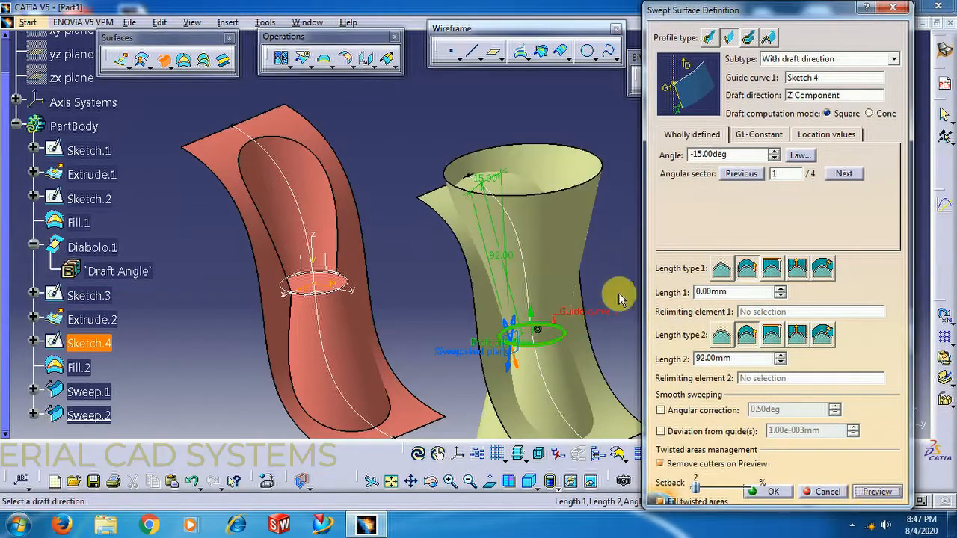
middle_drag(515, 185, 588, 183)
middle_drag(551, 222, 376, 301)
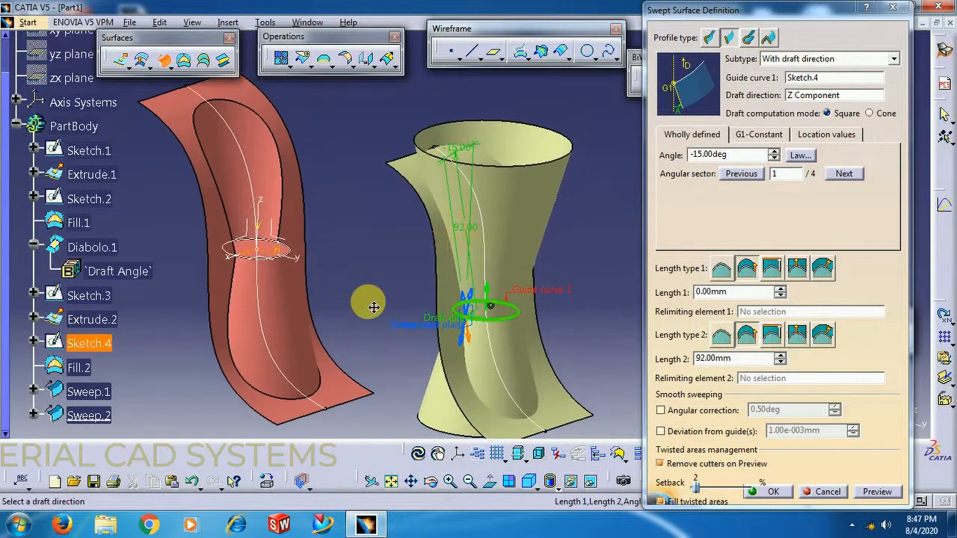
click(774, 492)
Edit the second surface's profile sketch, moving the spline's upper end point outward to lengthen the surface past the cone, and leave the sketch.
middle_drag(615, 282, 438, 278)
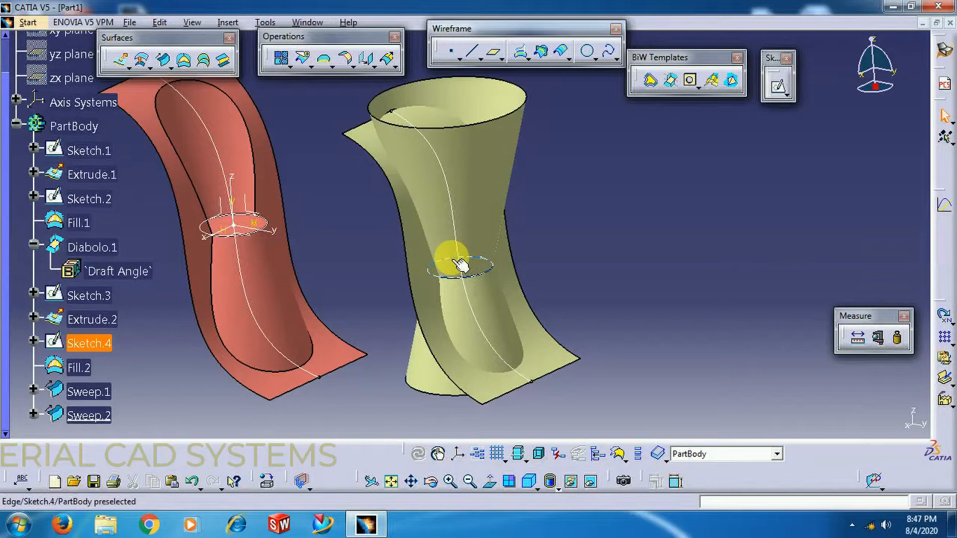
middle_drag(367, 203, 613, 214)
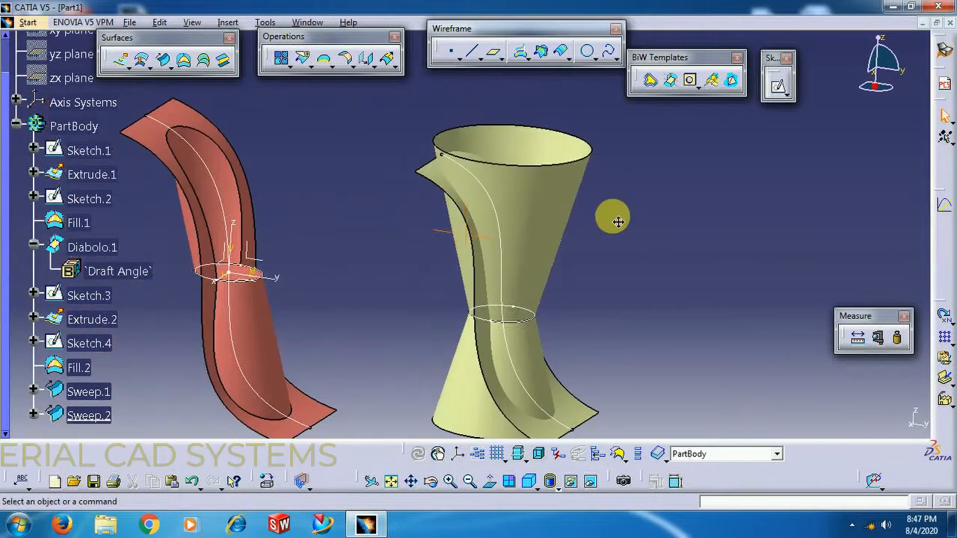
double_click(512, 239)
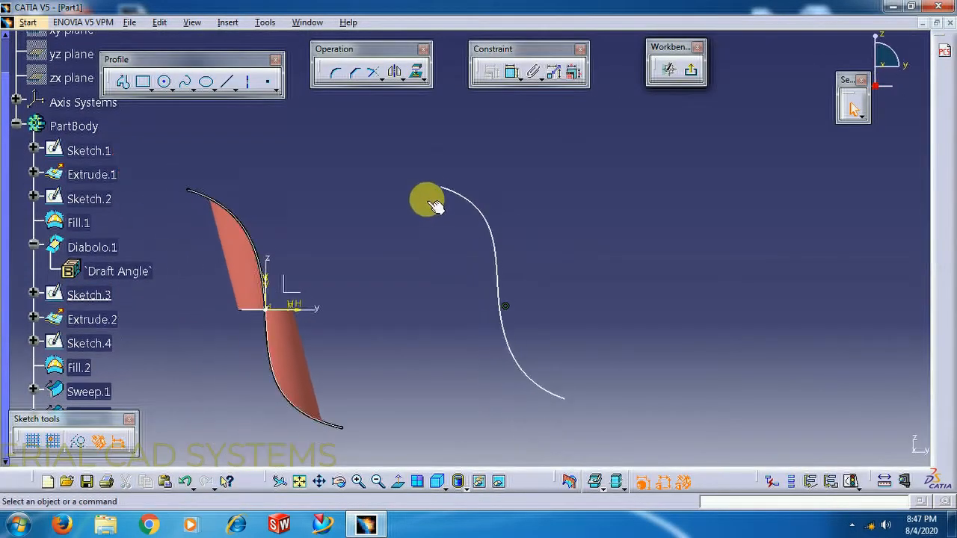
click(445, 187)
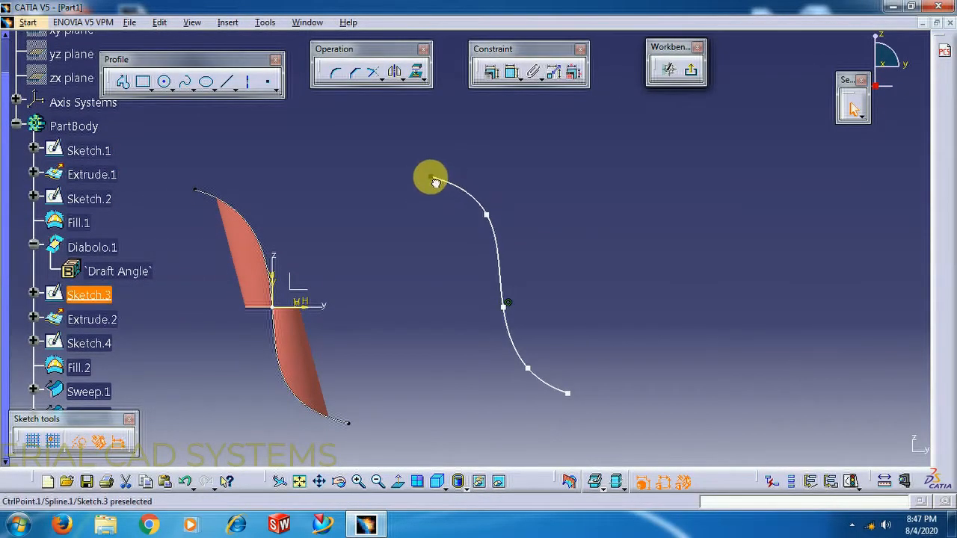
mouse_move(668, 145)
middle_down()
mouse_move(585, 150)
mouse_move(468, 66)
mouse_move(539, 212)
mouse_move(638, 222)
mouse_move(637, 231)
mouse_move(458, 241)
mouse_move(401, 181)
mouse_move(401, 128)
mouse_move(430, 118)
middle_up()
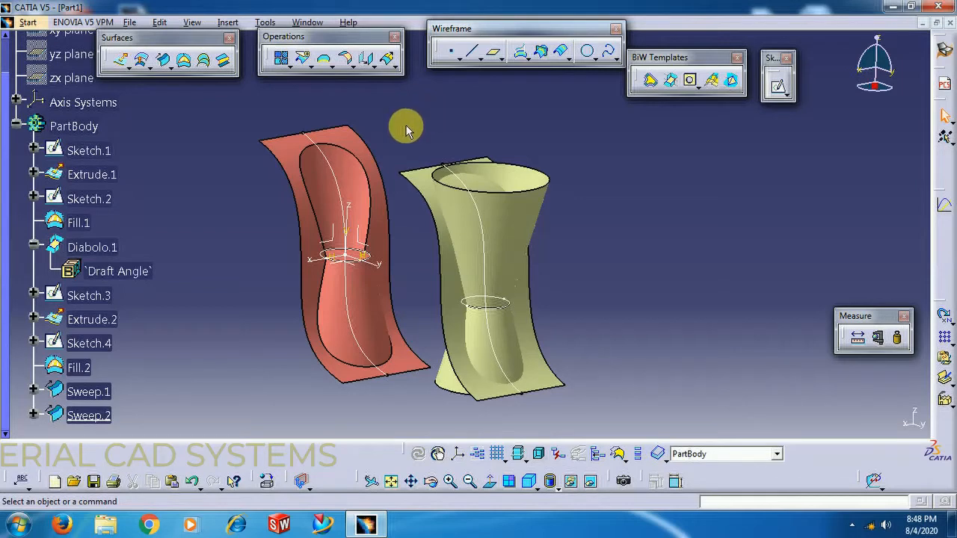
Split the upper cone sweep, Sweep.2, with the second curved surface, Extrude.2, switching sides to keep only the portion behind the surface.
middle_drag(548, 293, 521, 226)
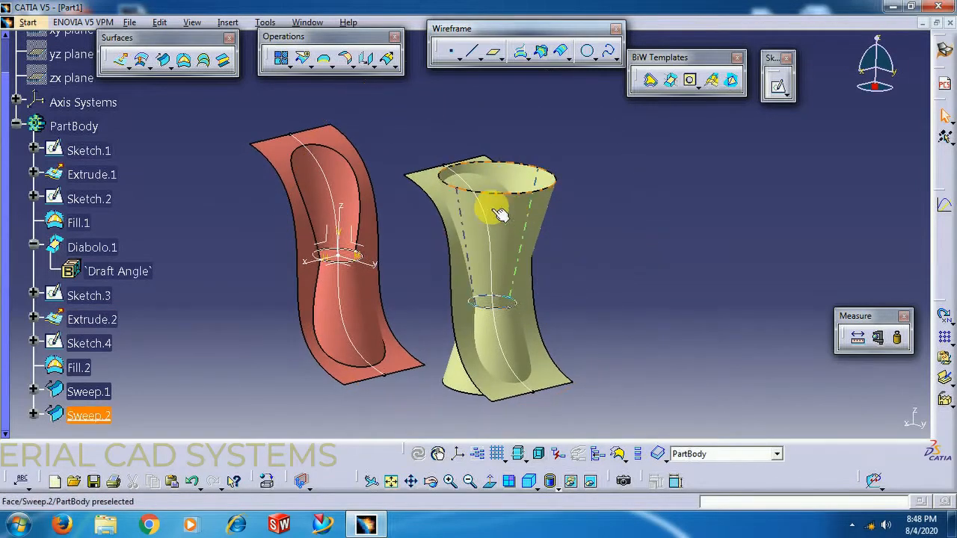
middle_drag(406, 305, 533, 333)
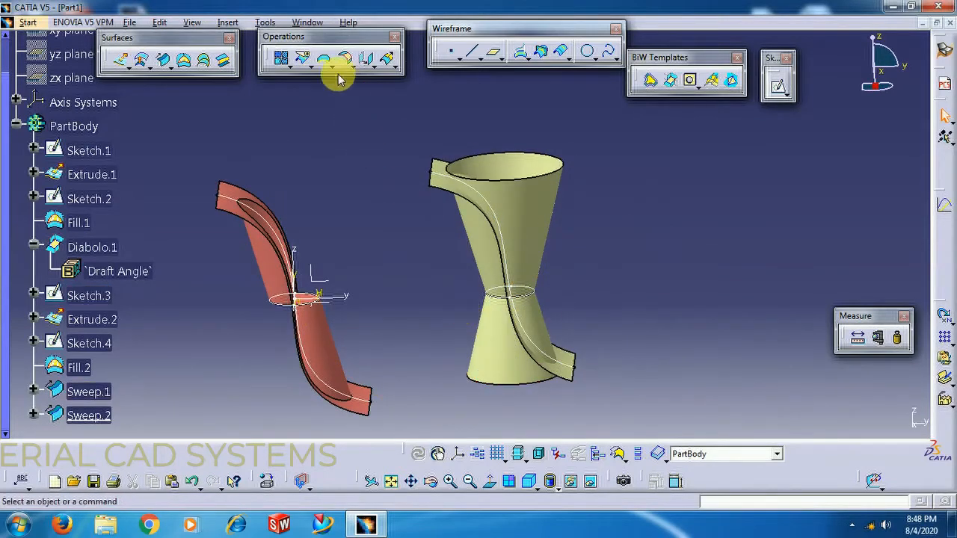
click(305, 62)
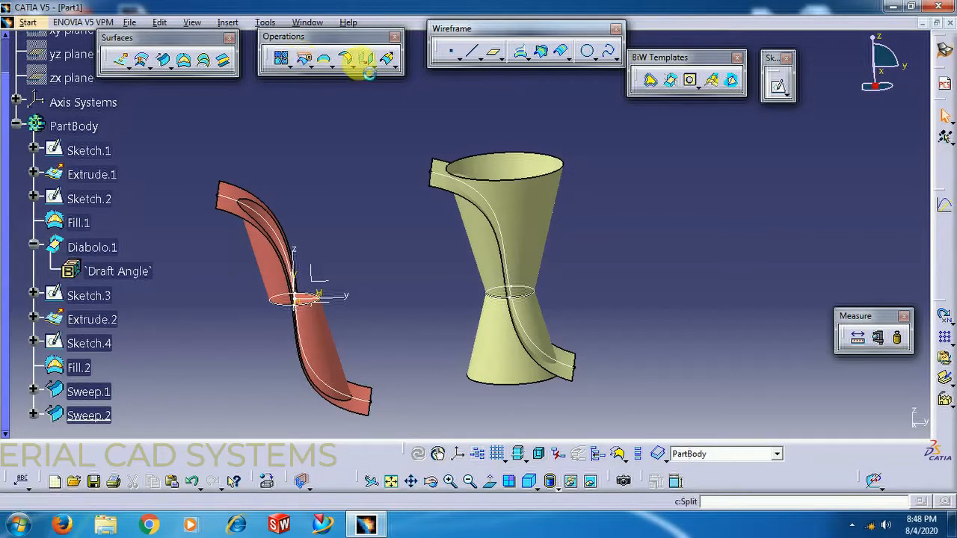
middle_drag(613, 162, 671, 216)
click(803, 232)
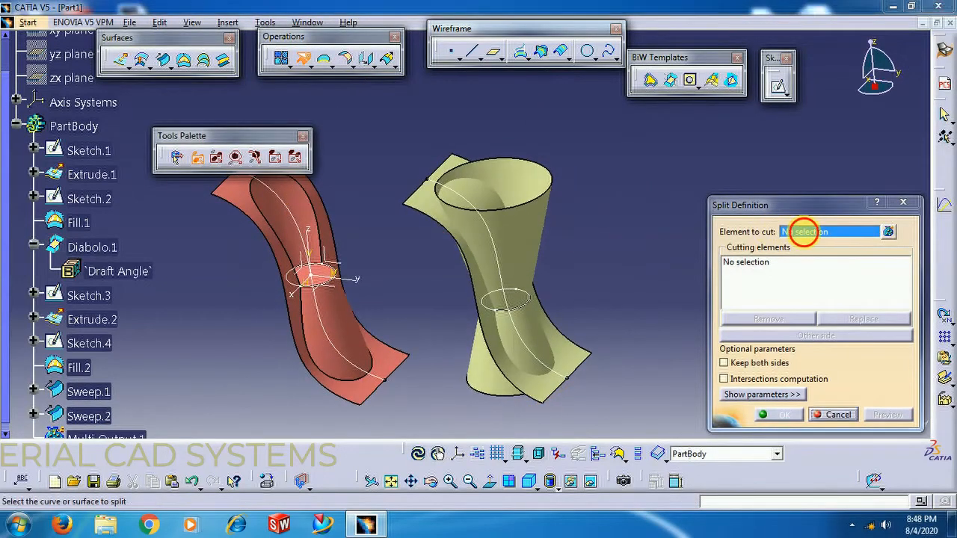
click(540, 241)
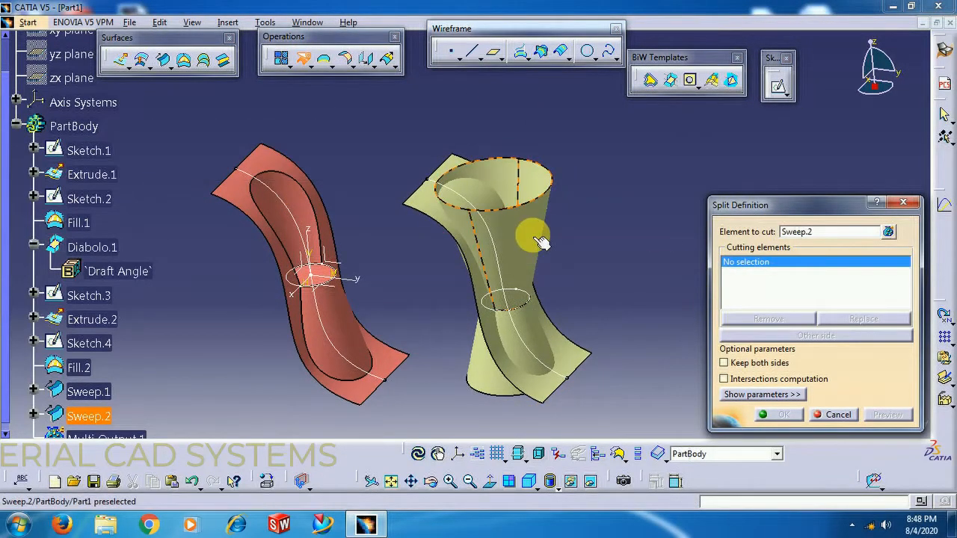
click(422, 199)
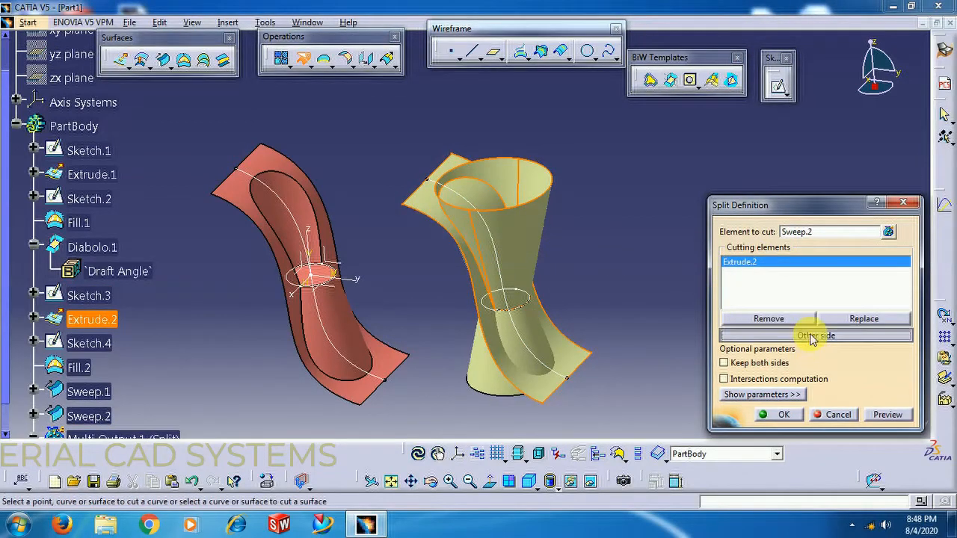
click(814, 336)
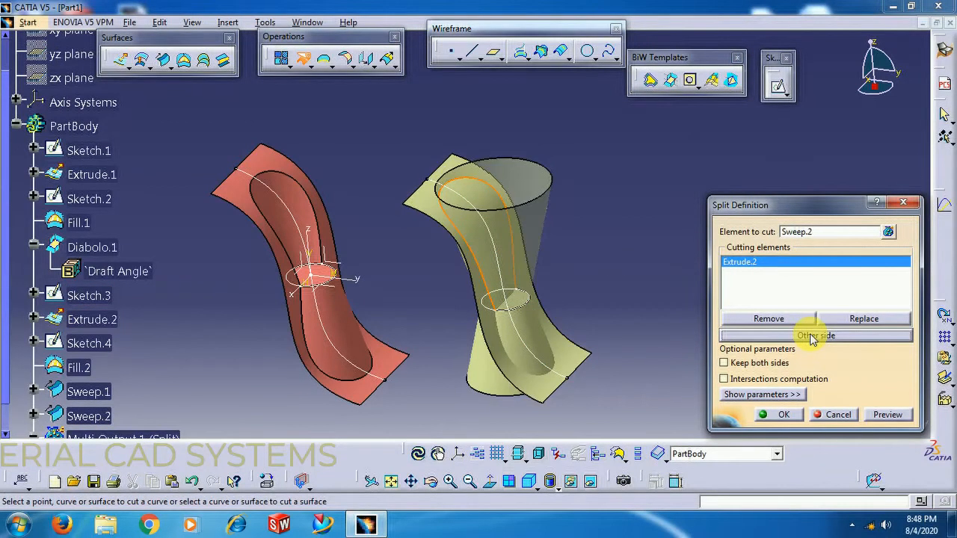
click(791, 417)
Split the lower cone sweep, Sweep.1, with Extrude.2, switching sides to keep only the portion in front of the surface.
mouse_move(594, 220)
middle_down()
mouse_move(560, 246)
mouse_move(426, 261)
mouse_move(570, 214)
mouse_move(589, 222)
middle_up()
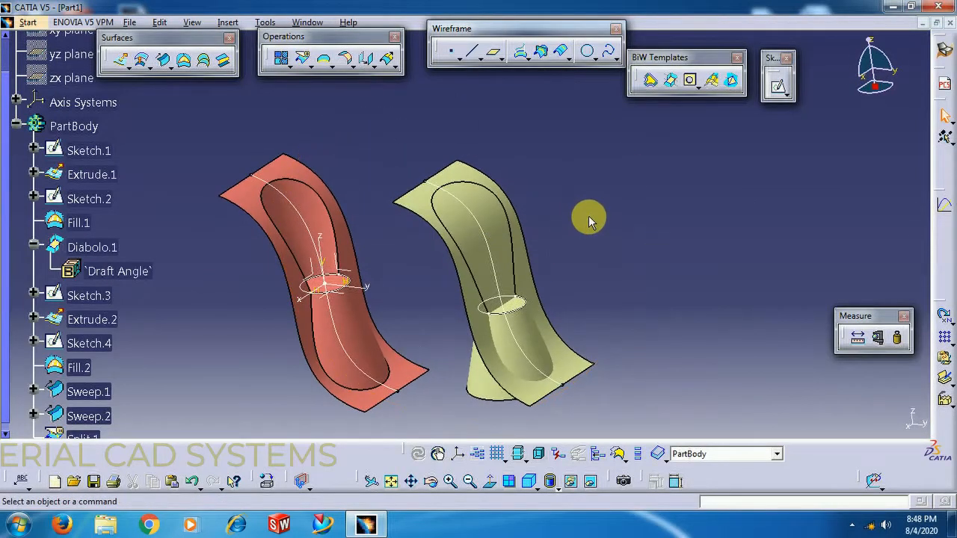
middle_click(585, 215)
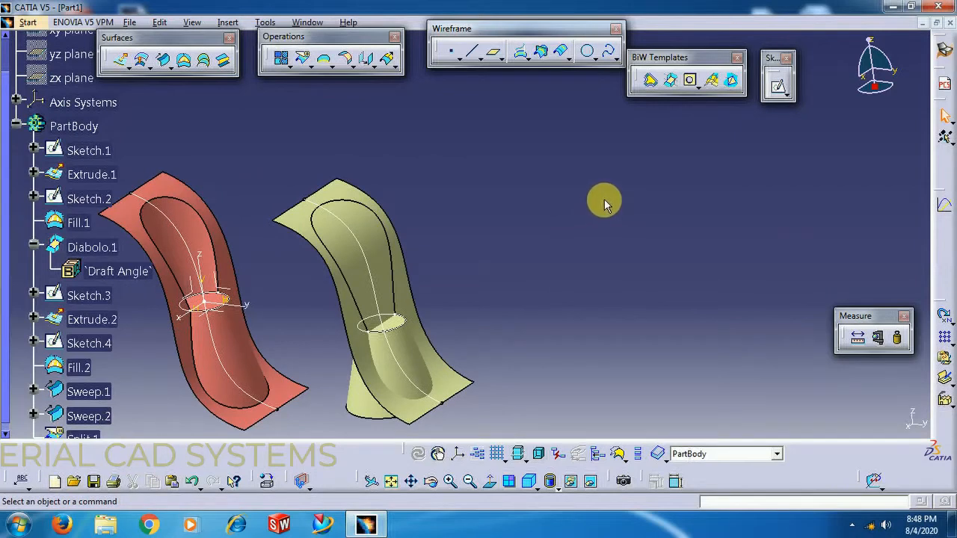
middle_drag(451, 202, 491, 241)
middle_drag(591, 231, 613, 234)
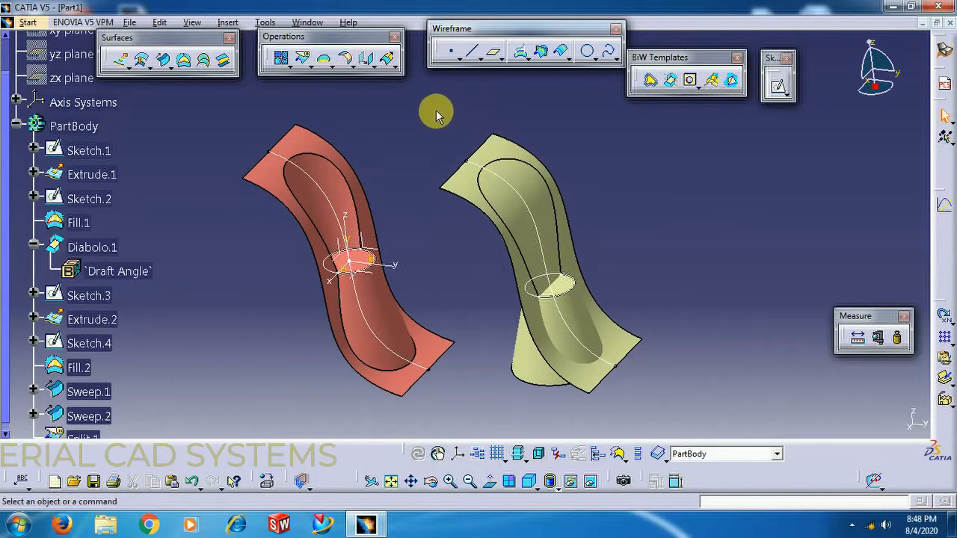
click(304, 58)
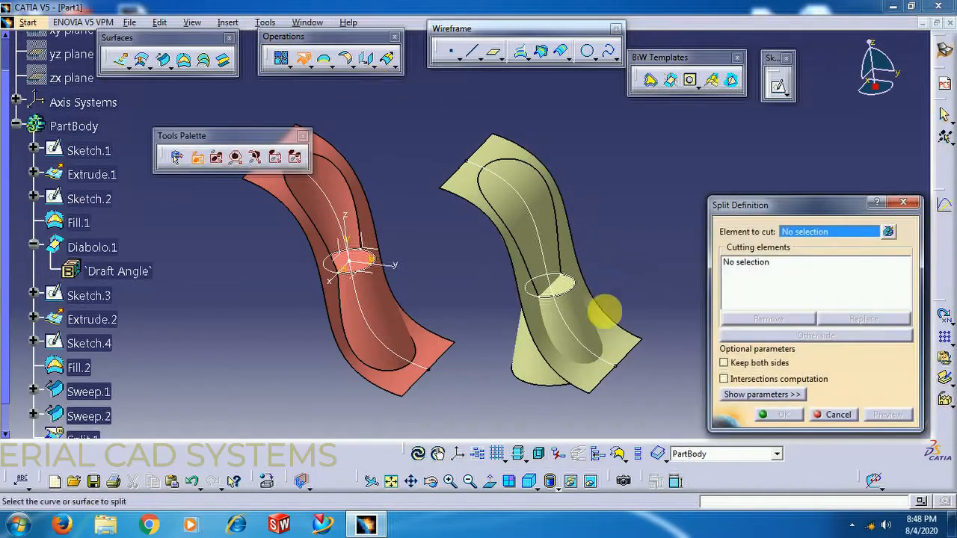
click(573, 357)
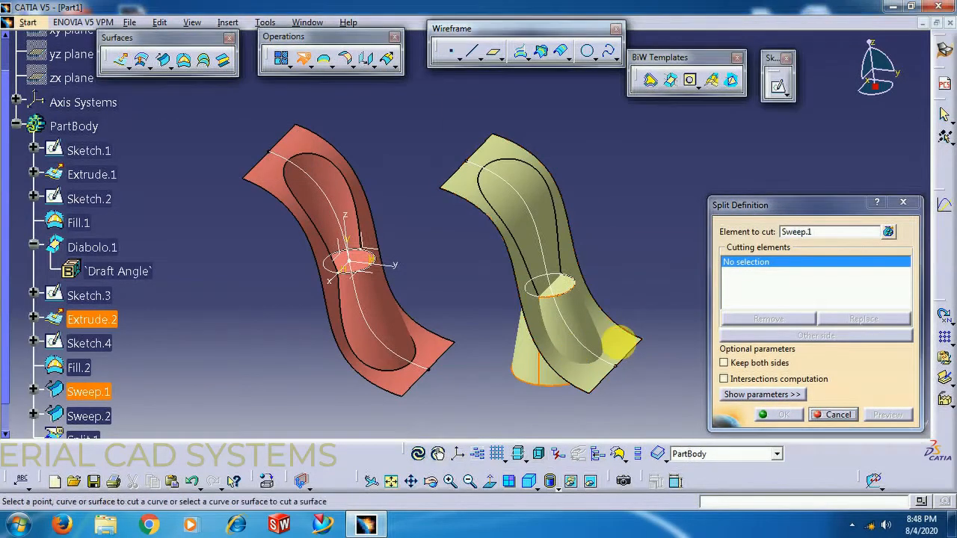
click(619, 344)
click(805, 337)
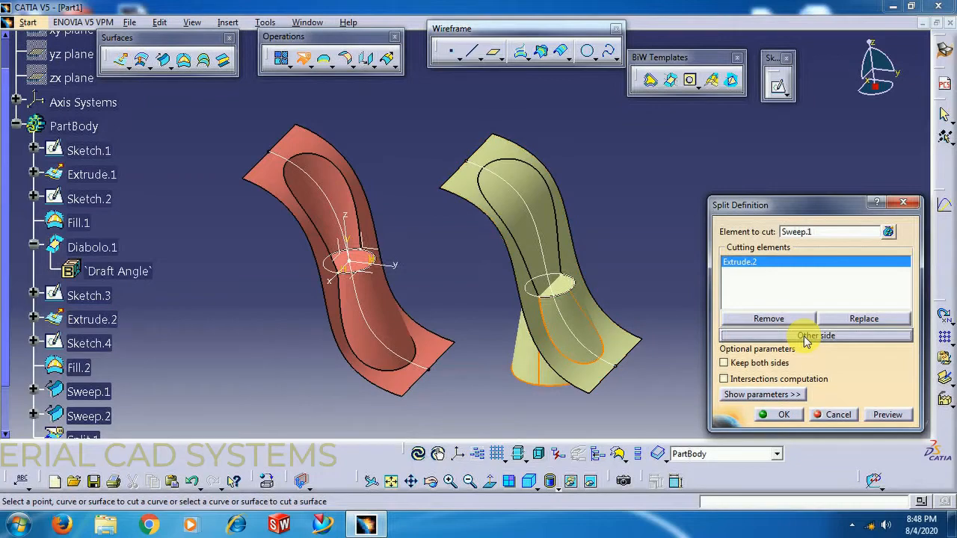
click(806, 336)
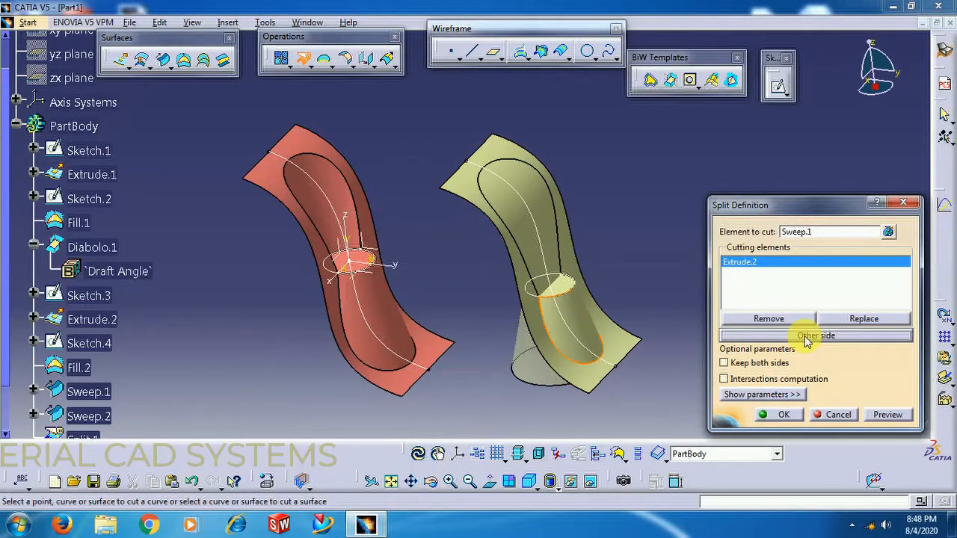
middle_drag(576, 249, 608, 237)
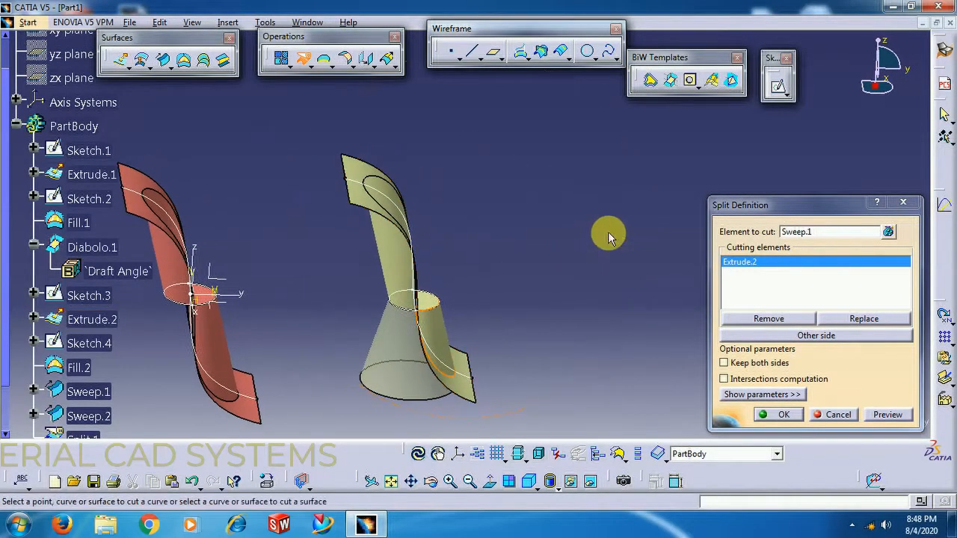
click(783, 415)
Try to split the second curved surface, Extrude.2, using the upper trimmed cone, Split.1, as the cutting element.
middle_drag(356, 284, 282, 251)
middle_drag(524, 281, 481, 247)
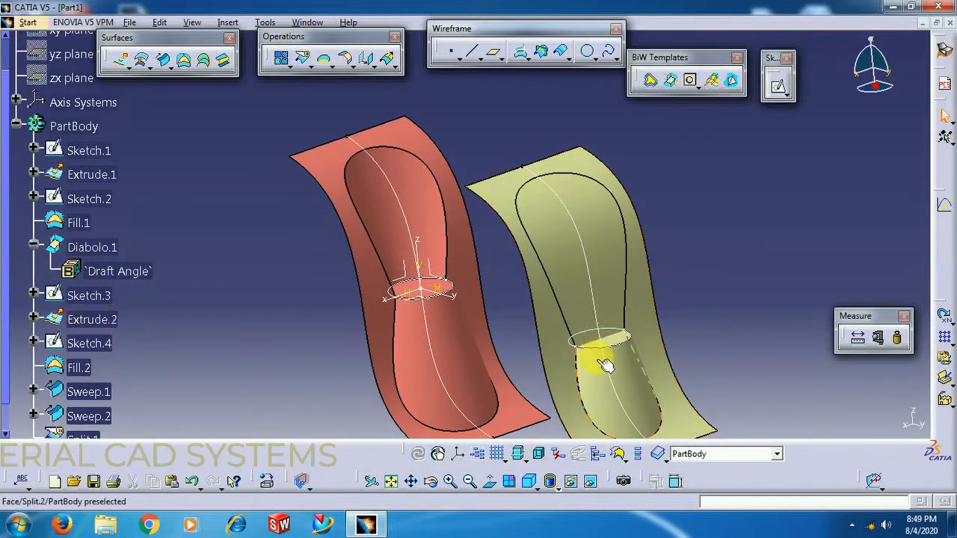
middle_drag(554, 226, 559, 203)
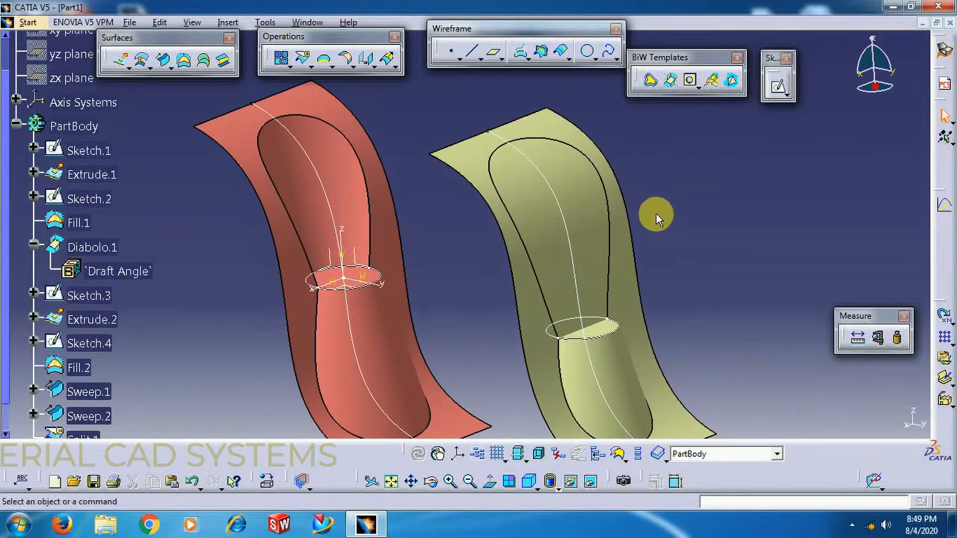
click(305, 62)
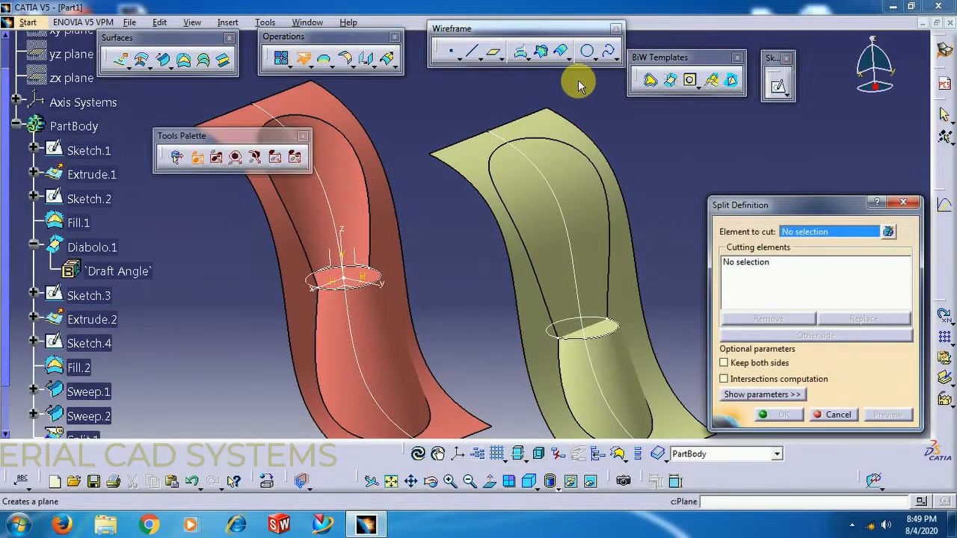
click(584, 185)
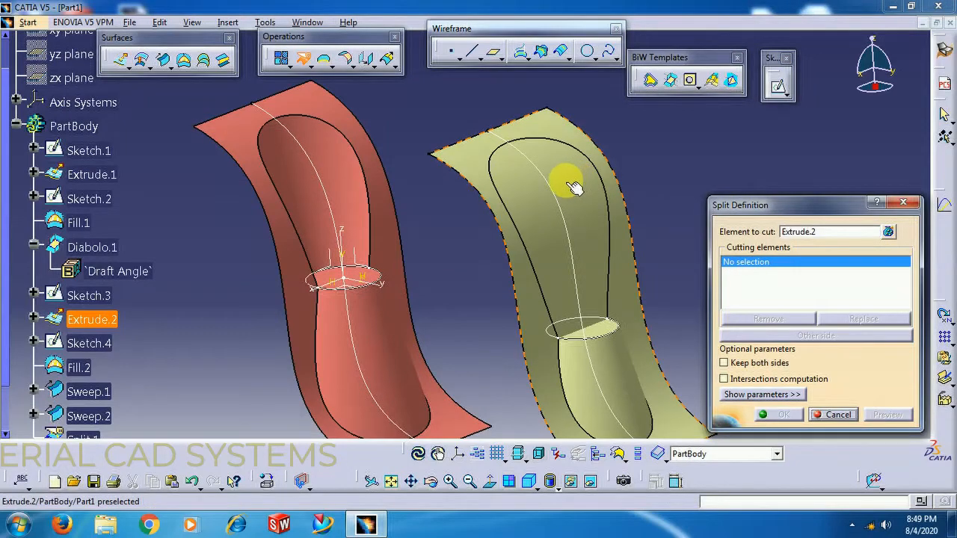
middle_drag(528, 187, 535, 127)
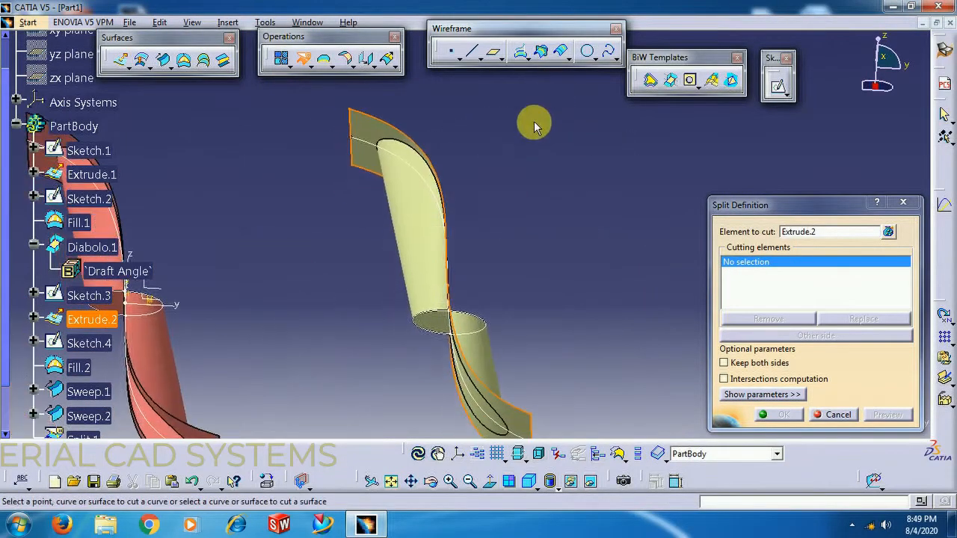
click(427, 256)
middle_drag(517, 205, 545, 182)
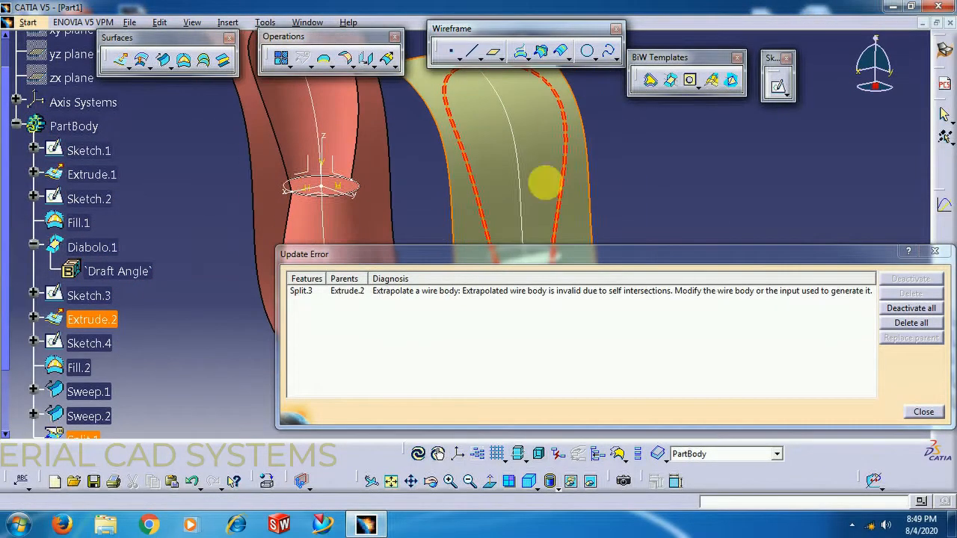
click(936, 252)
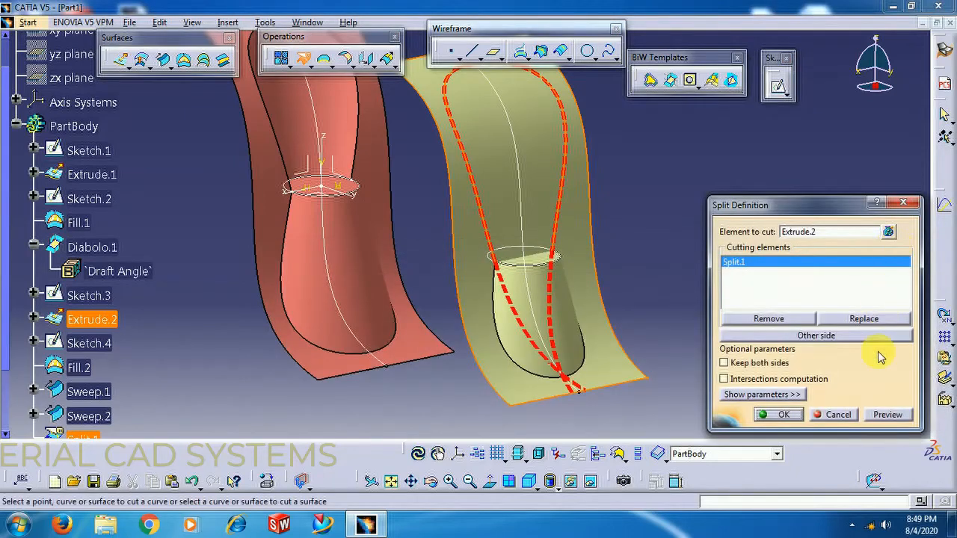
click(845, 416)
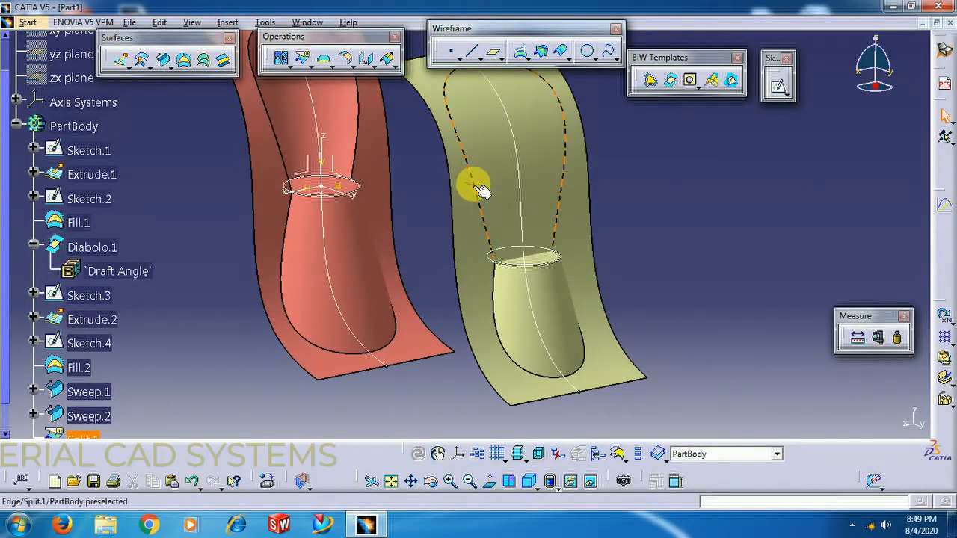
Try to split Extrude.2 using only the boundary edge of the upper trimmed cone as the cutting element.
click(302, 59)
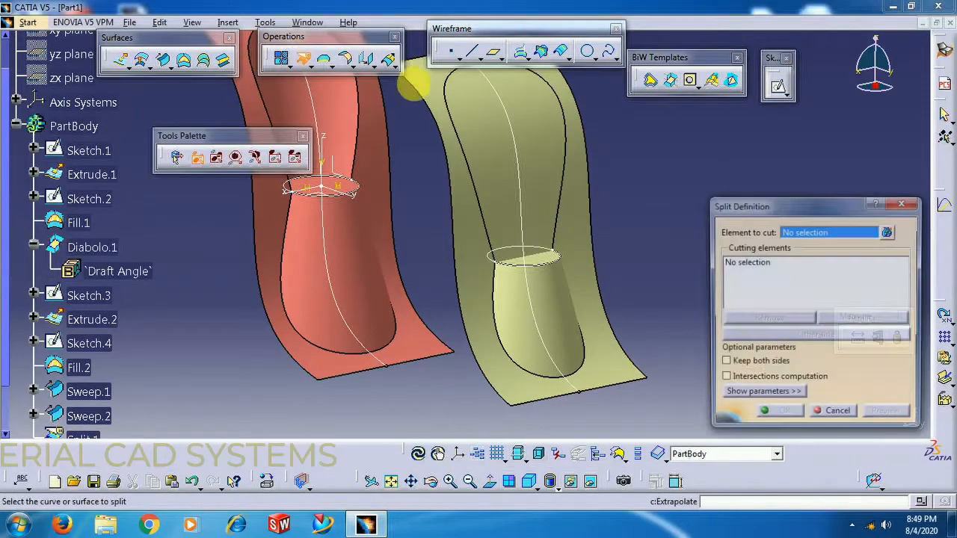
click(473, 188)
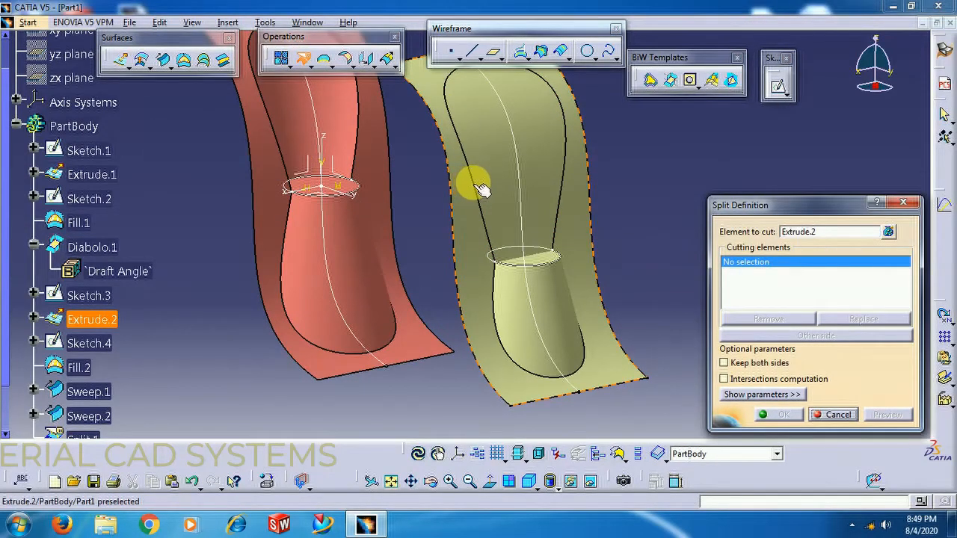
click(474, 184)
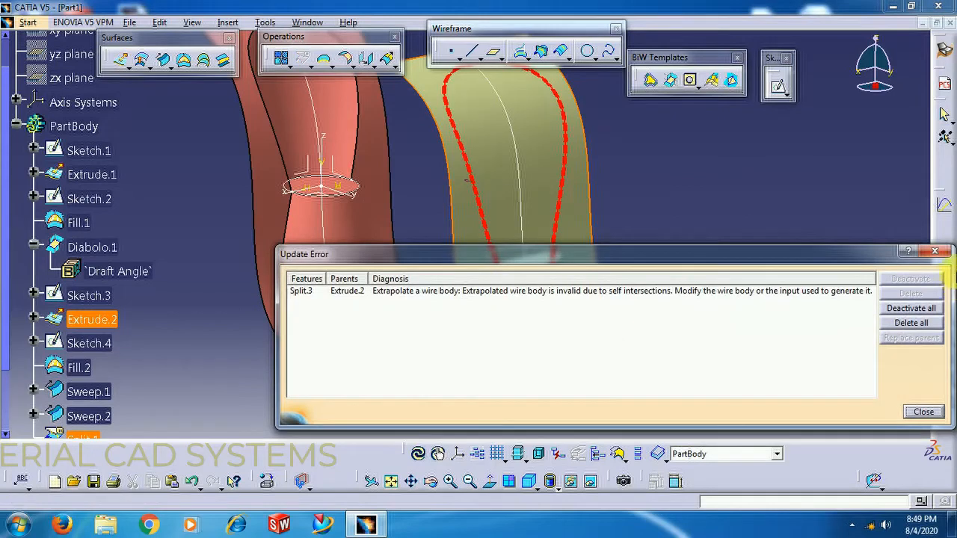
middle_drag(737, 176, 607, 10)
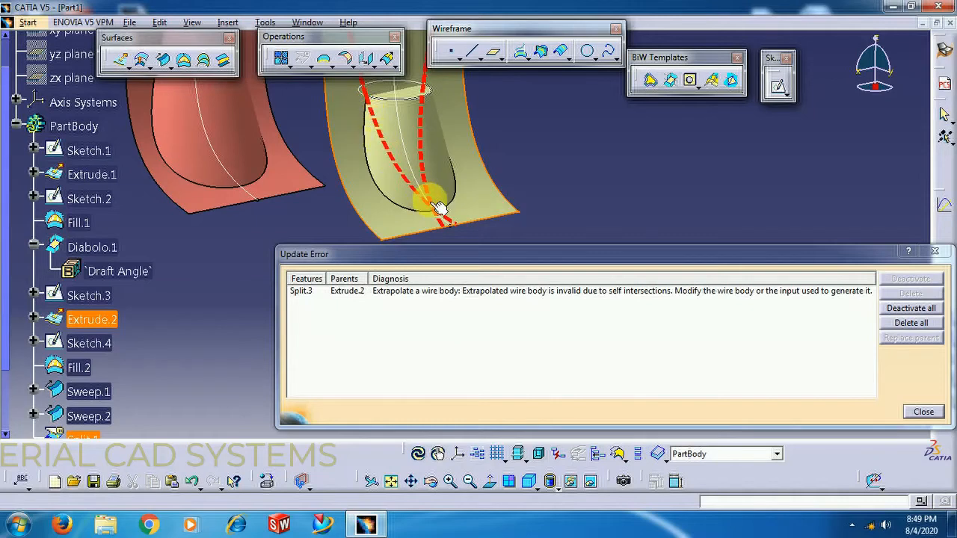
click(935, 255)
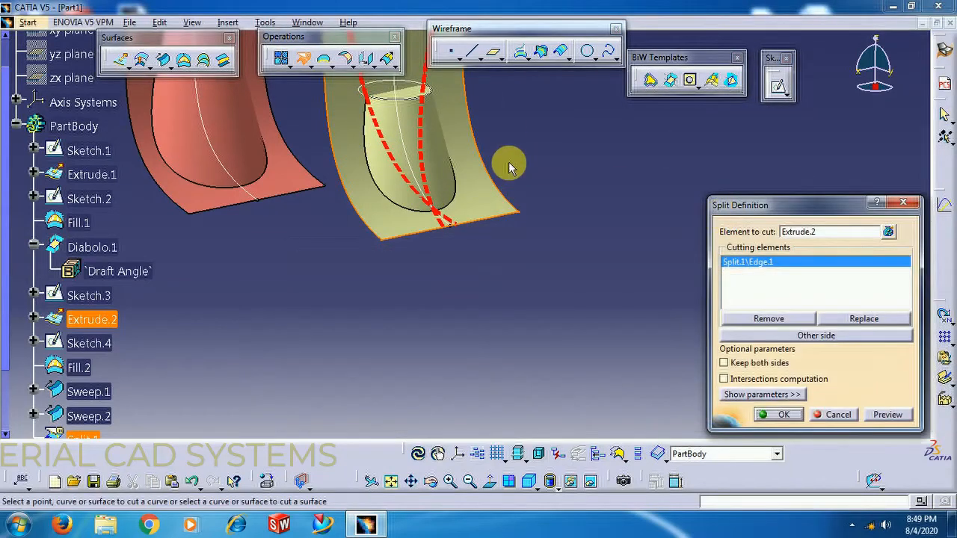
click(835, 416)
Split Extrude.2 using a join of the boundary edges of the trimmed cones, Split.1 and Split.2, as the cutting element.
middle_drag(640, 234, 591, 284)
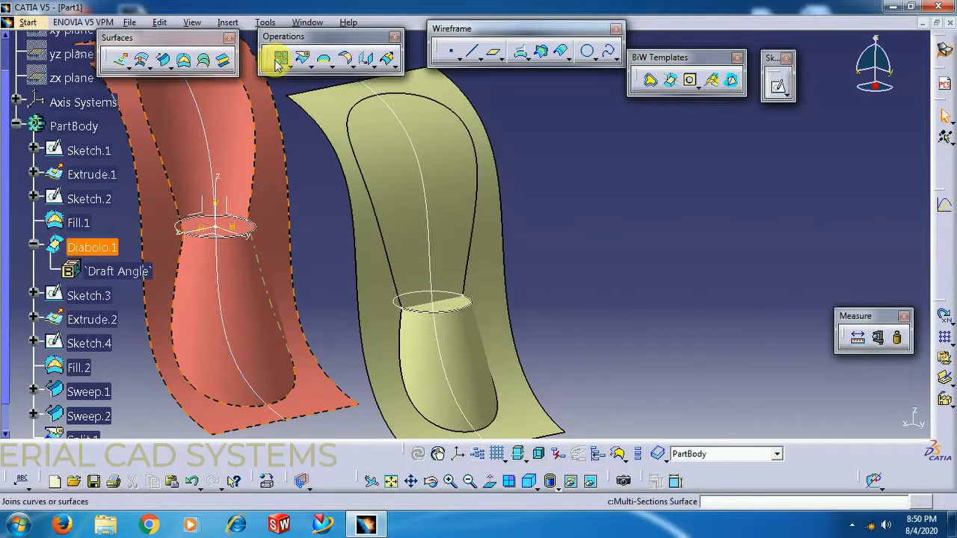
click(302, 59)
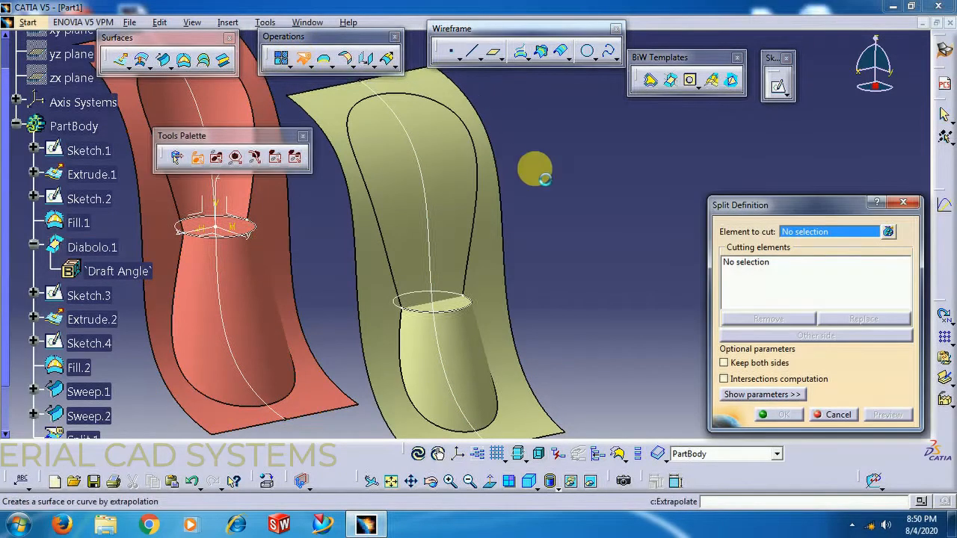
click(490, 274)
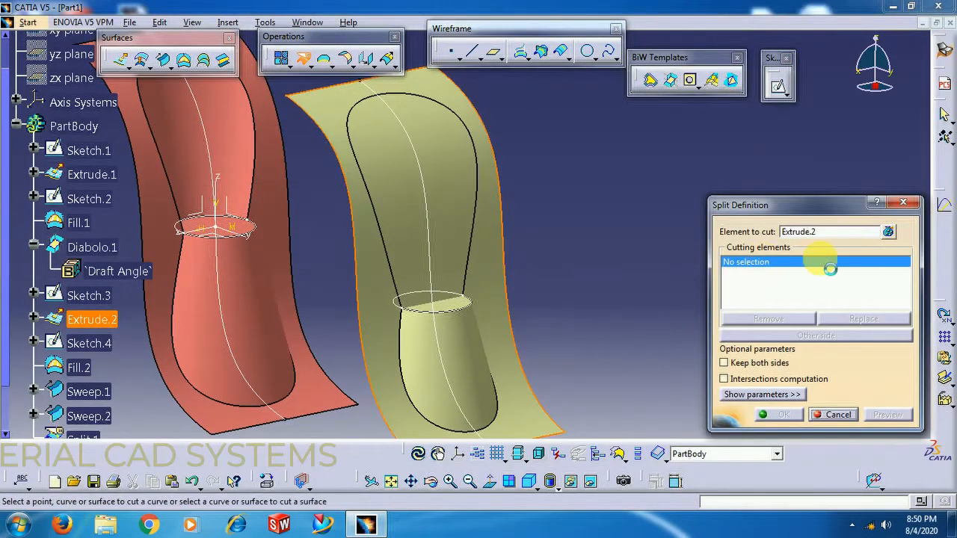
right_click(770, 267)
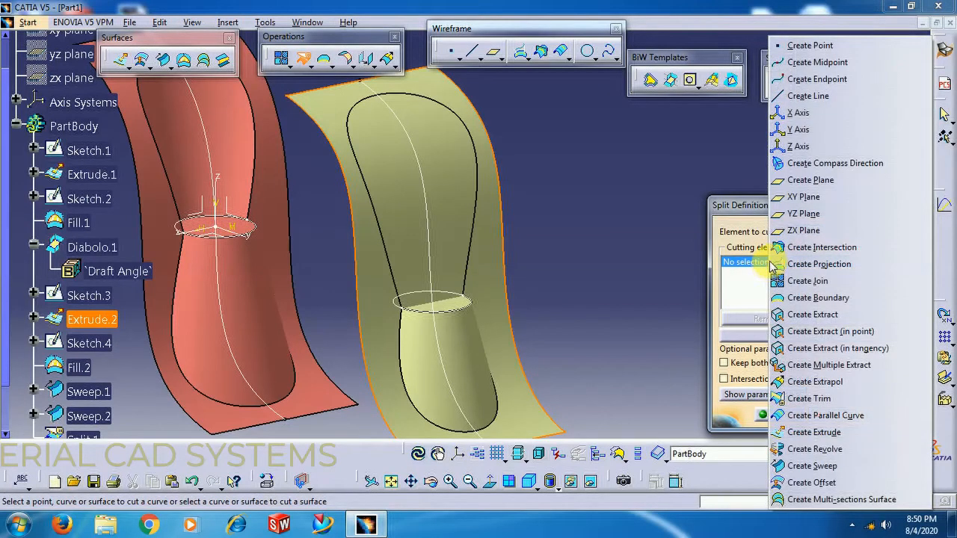
click(808, 288)
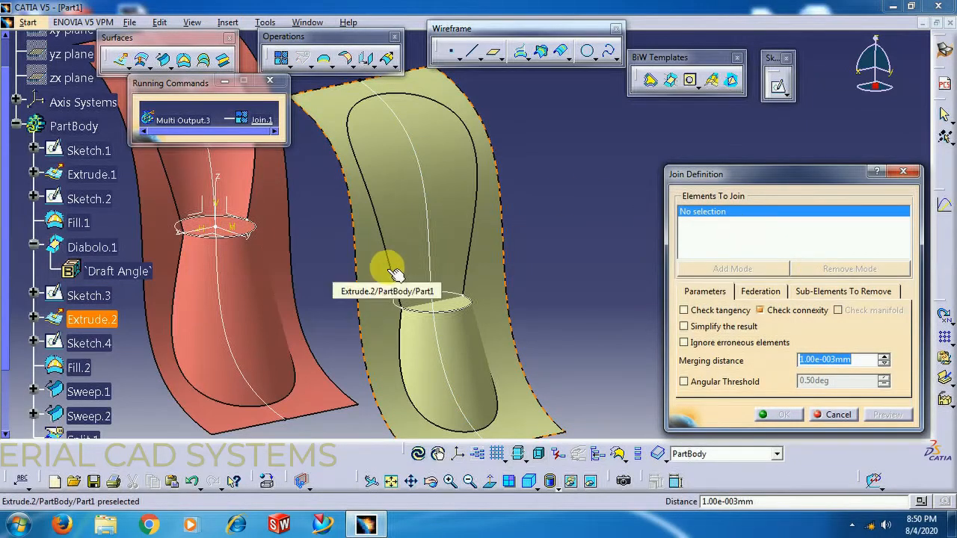
click(388, 228)
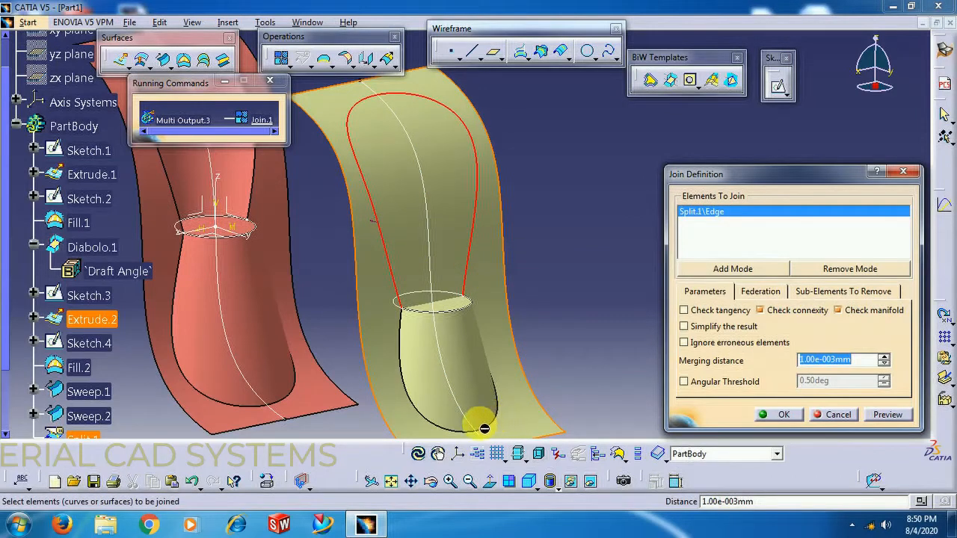
click(434, 423)
click(880, 413)
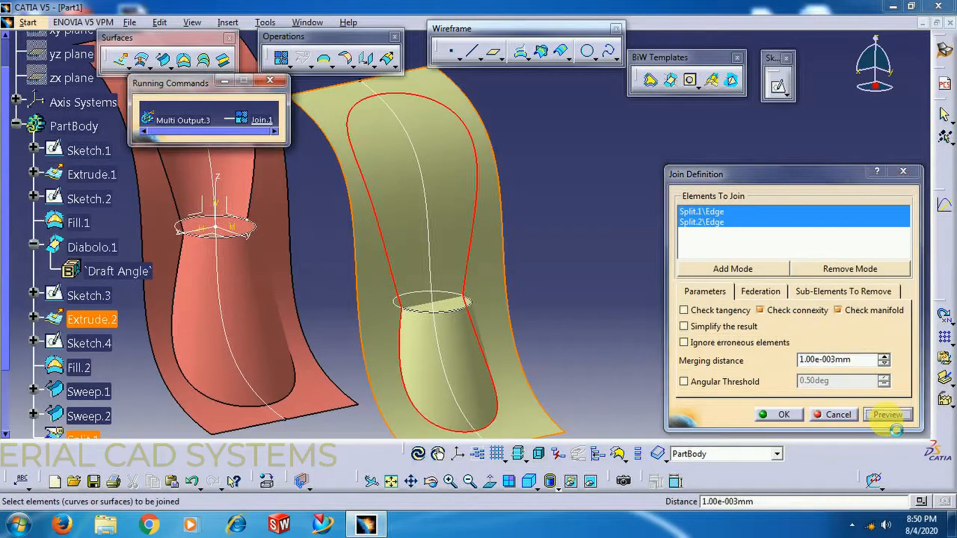
click(783, 415)
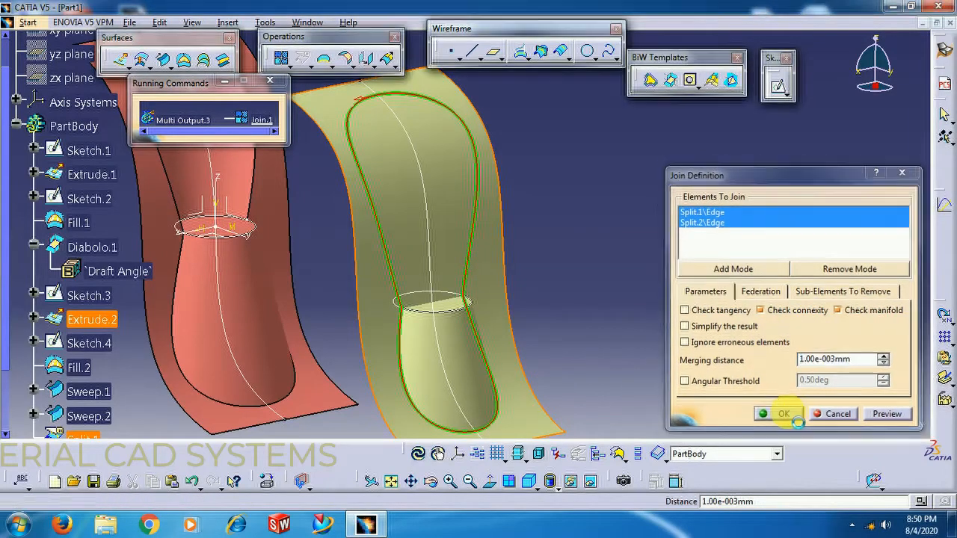
middle_drag(474, 213, 524, 212)
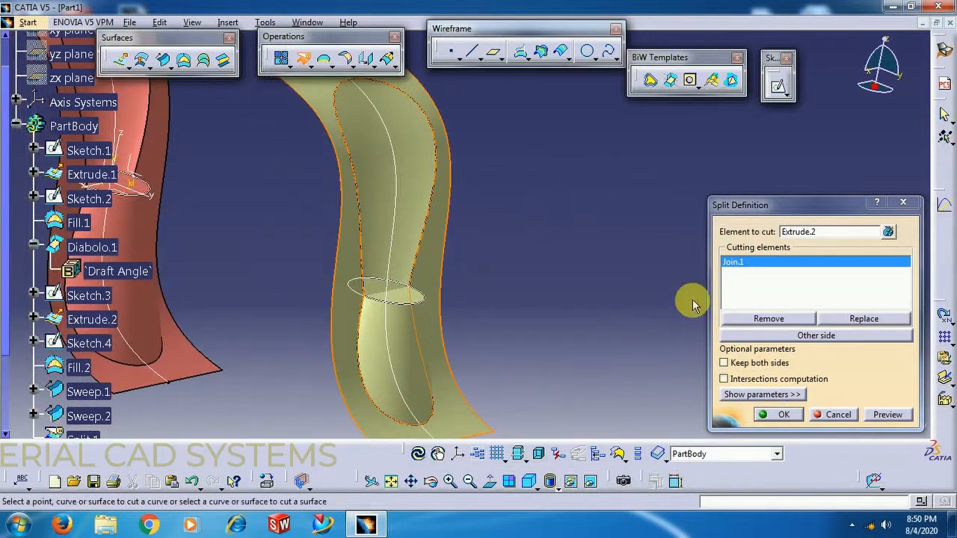
middle_drag(572, 146, 607, 165)
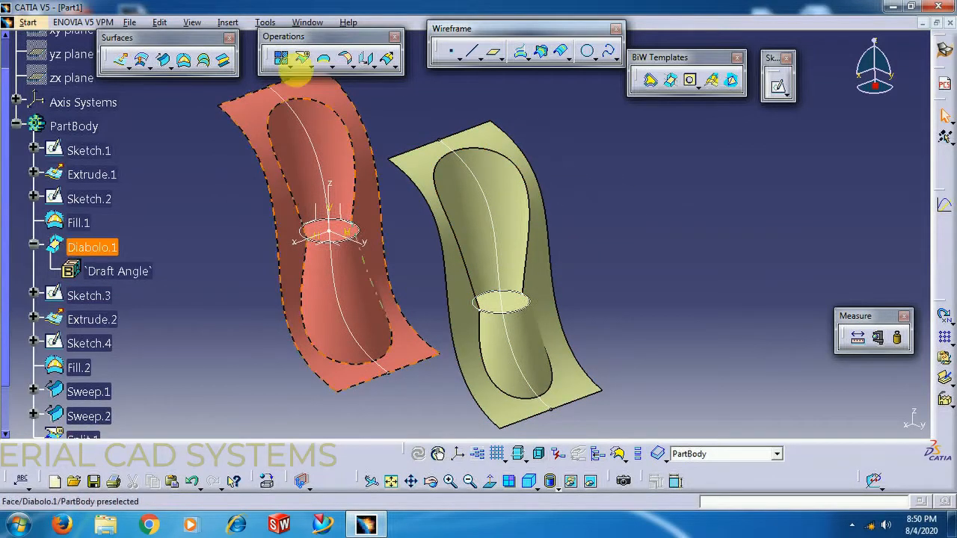
Join the trimmed base surface Split.3, the cone surfaces Split.1 and Split.2, and the circular fill Fill.2 into one surface.
click(281, 58)
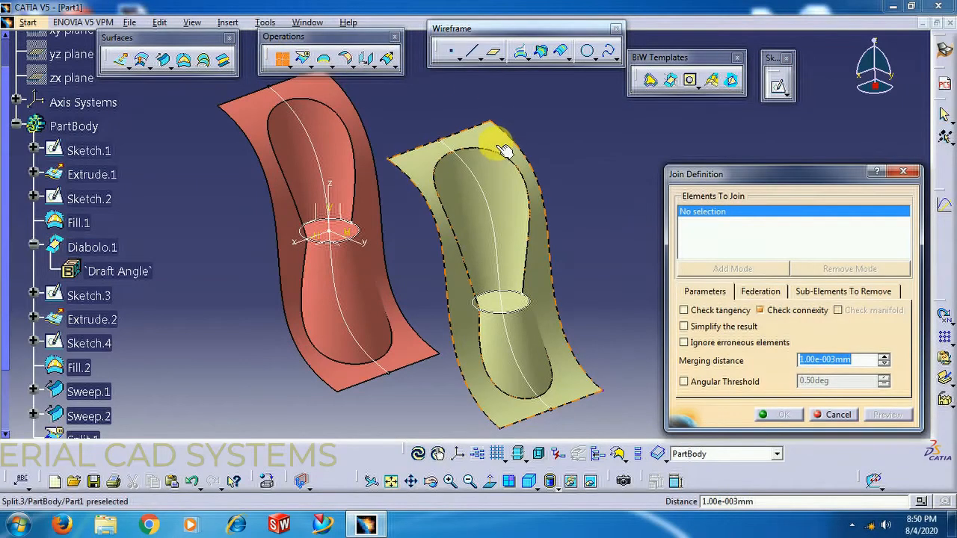
click(498, 141)
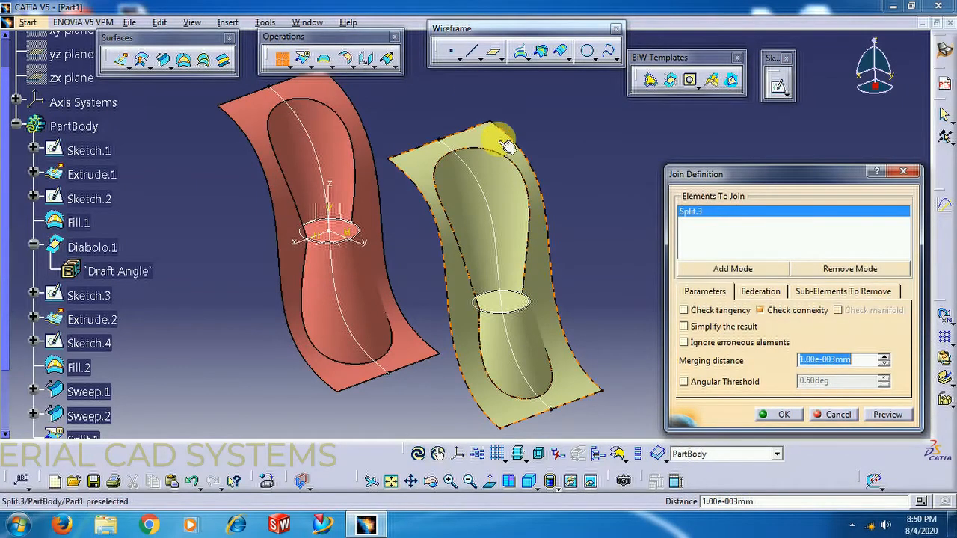
click(500, 185)
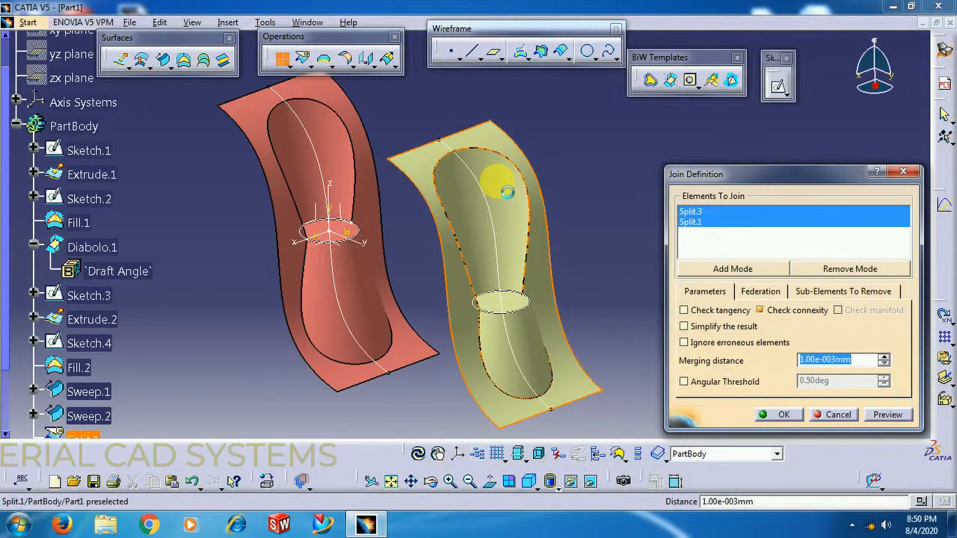
click(527, 309)
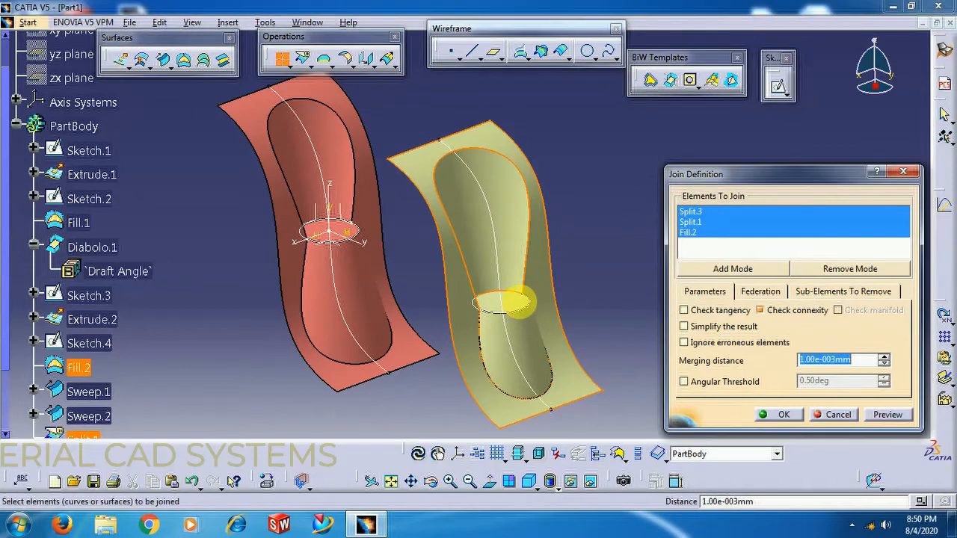
click(530, 347)
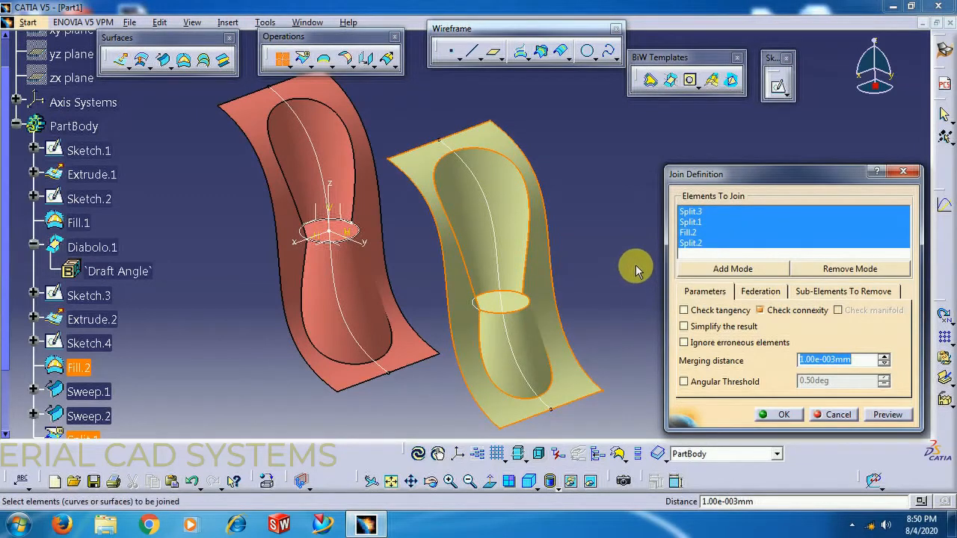
click(792, 418)
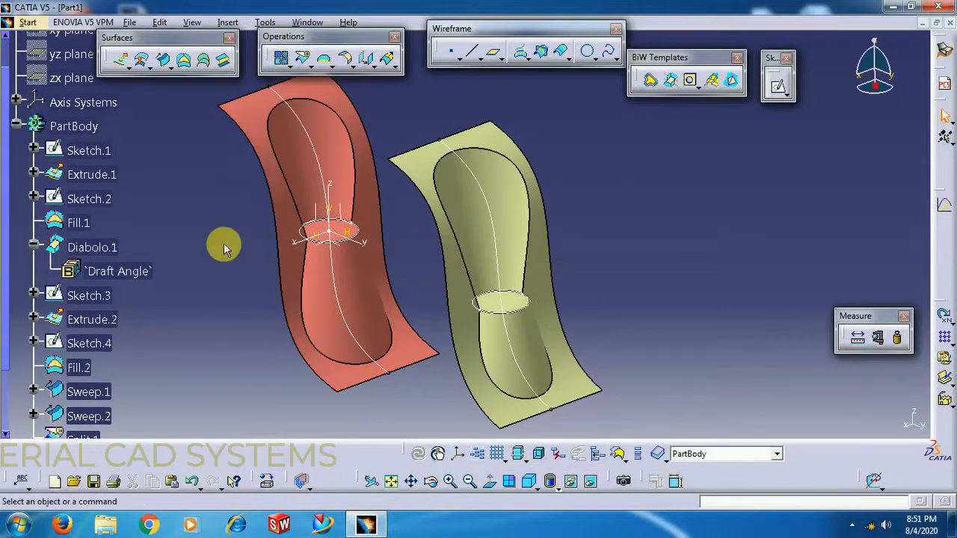
Hide all sketches in the part so that only the surfaces are displayed.
scroll(224, 243, down, 1)
scroll(165, 216, down, 1)
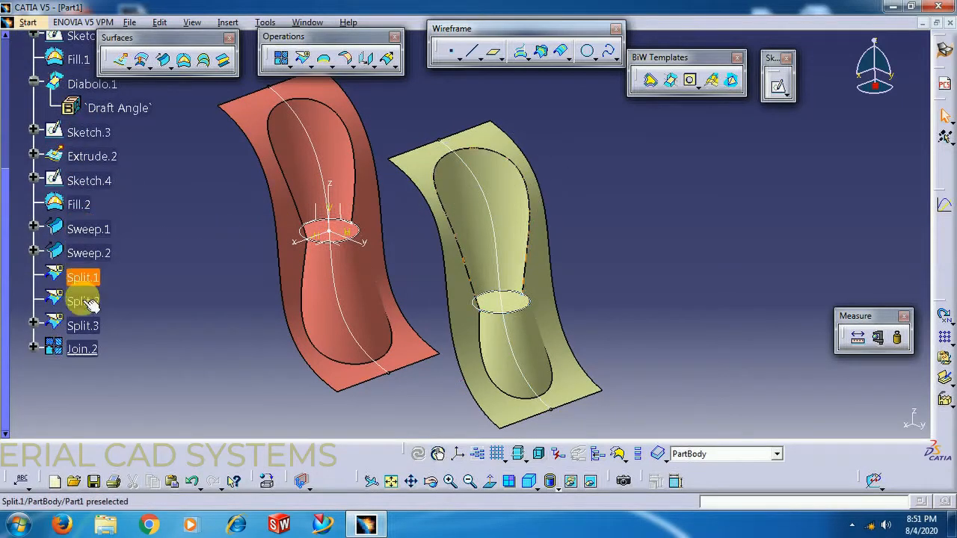
mouse_move(391, 243)
middle_down()
mouse_move(405, 317)
mouse_move(416, 305)
mouse_move(399, 188)
mouse_move(341, 96)
middle_up()
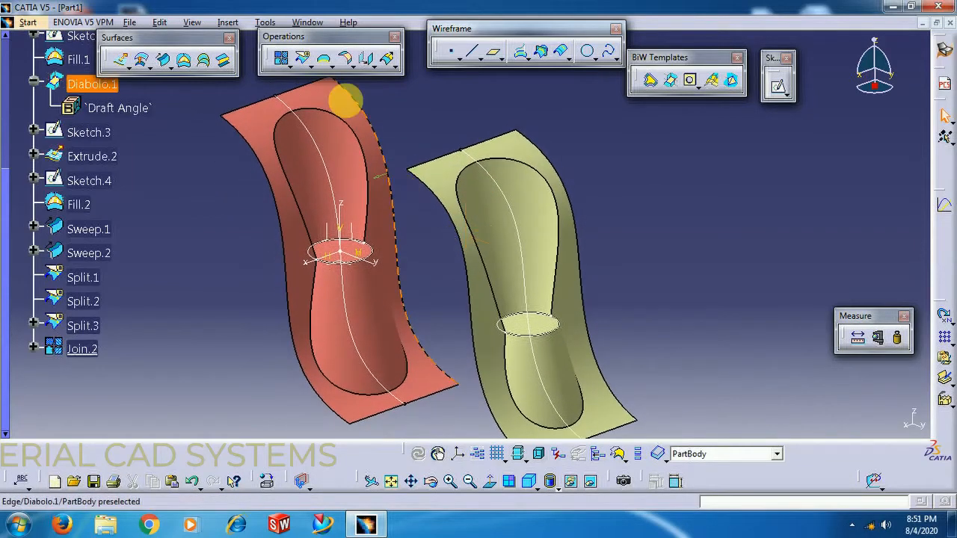
click(266, 22)
mouse_move(281, 138)
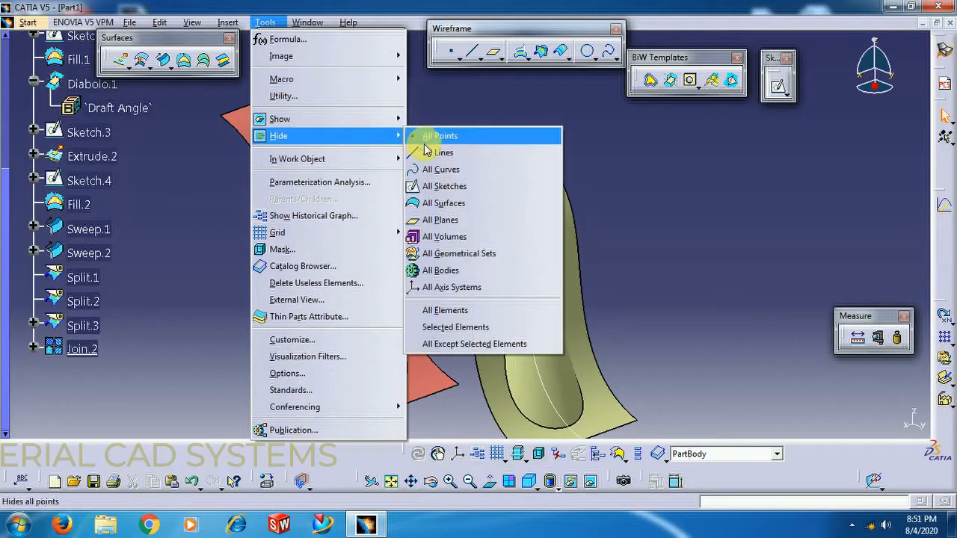
click(428, 186)
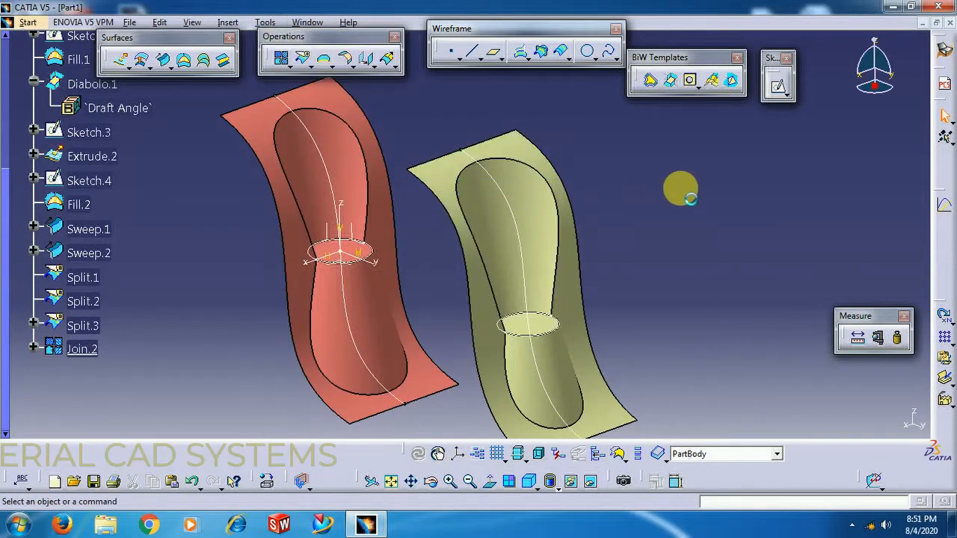
middle_drag(551, 198, 533, 153)
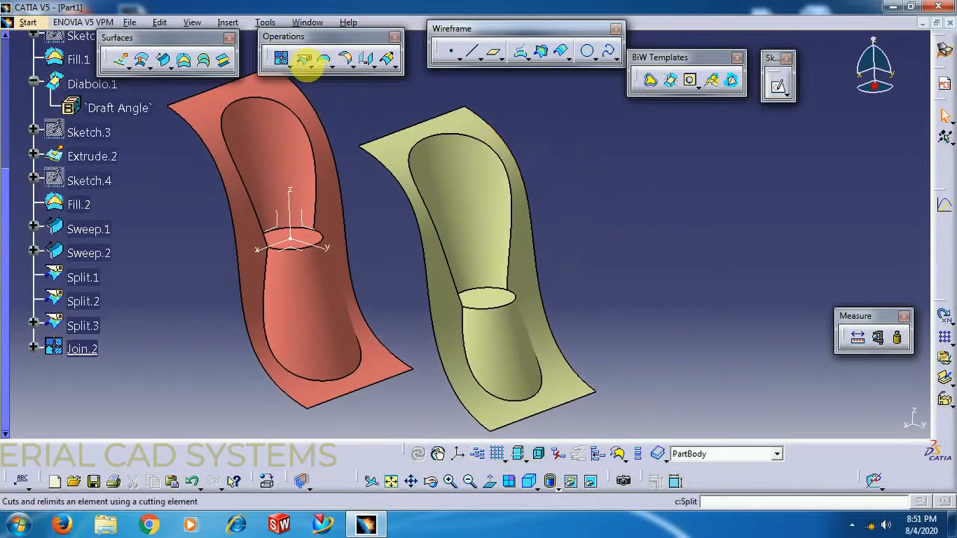
click(357, 68)
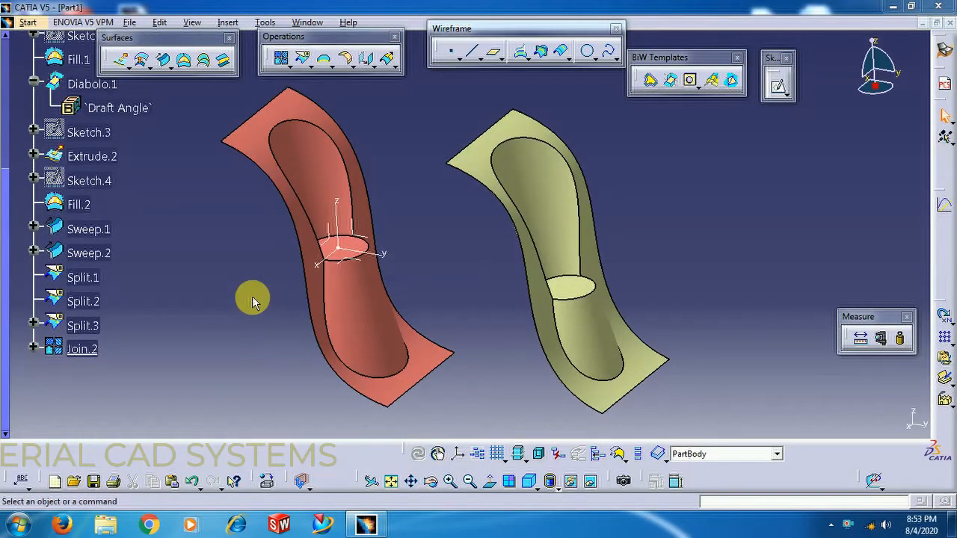
Try thickening the joined surface, Join.2, in the Part Design workbench with first and second offsets of 1 mm.
middle_drag(530, 239, 441, 286)
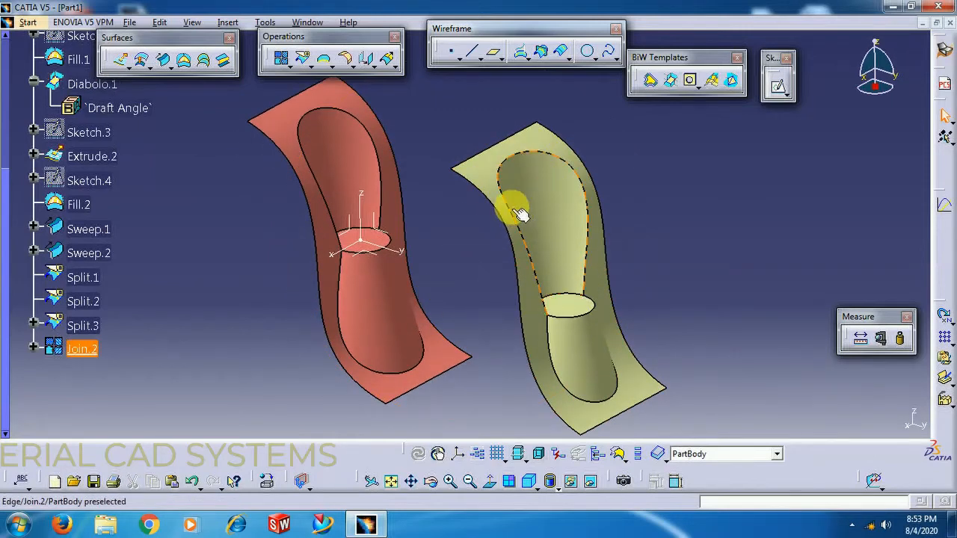
middle_drag(445, 236, 352, 214)
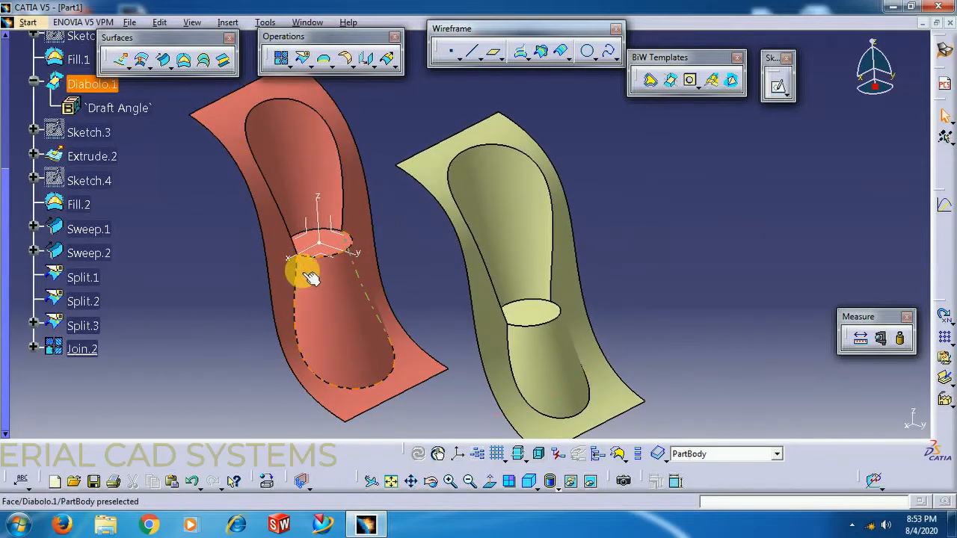
middle_drag(412, 239, 368, 245)
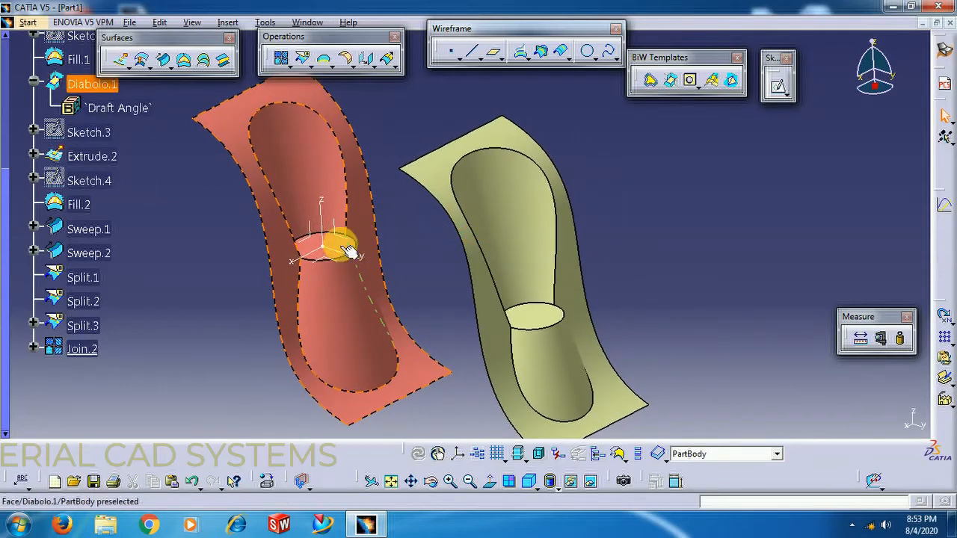
click(29, 23)
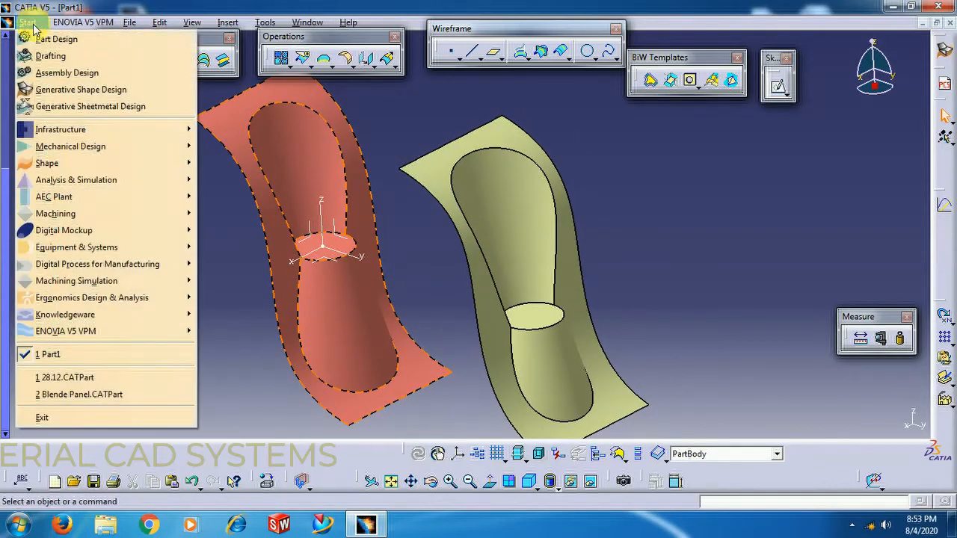
click(33, 38)
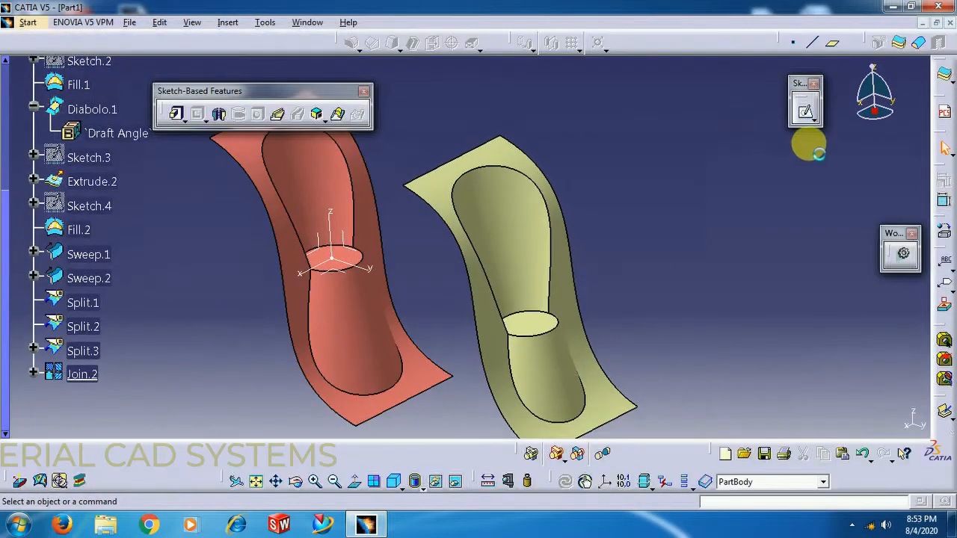
click(899, 44)
click(560, 279)
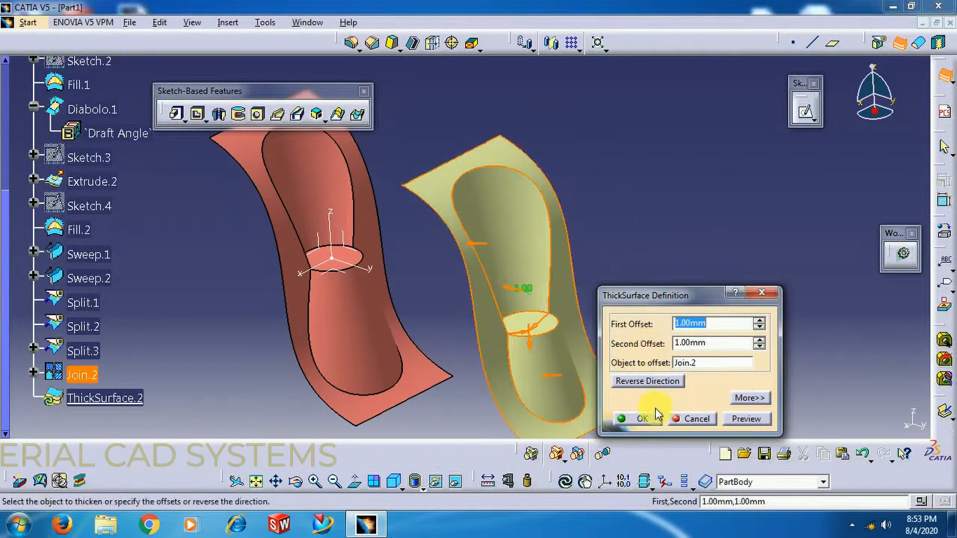
click(645, 420)
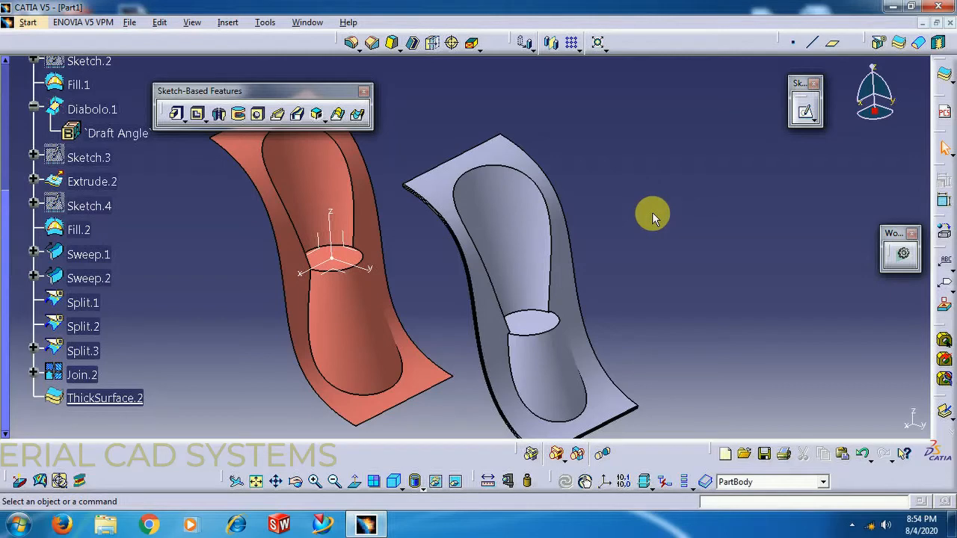
Undo the thick surface and return to the Generative Shape Design workbench.
key(ctrl+z)
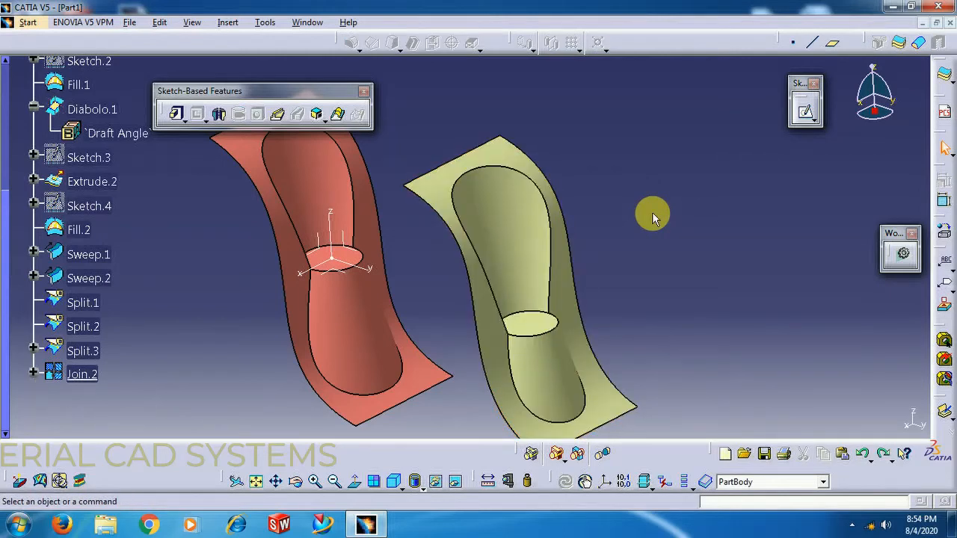
click(25, 24)
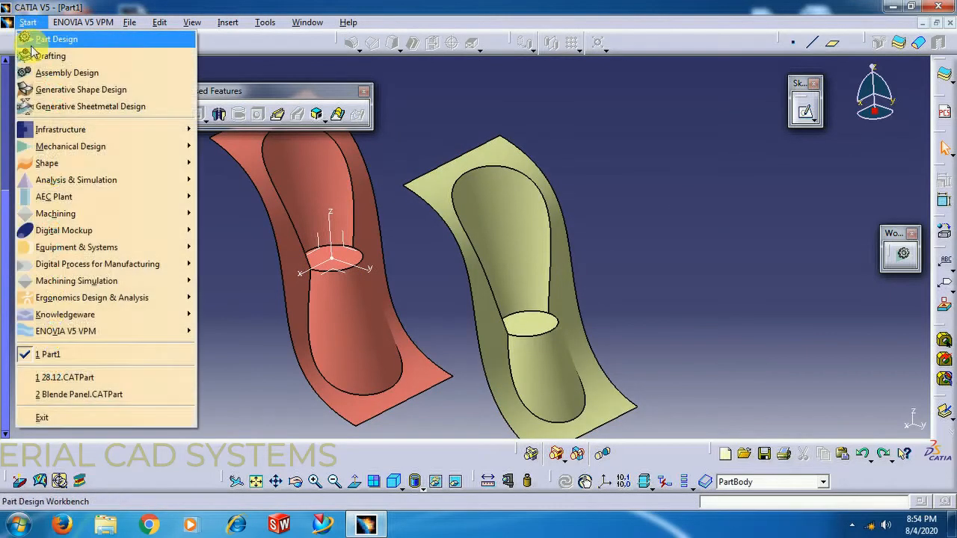
mouse_move(132, 163)
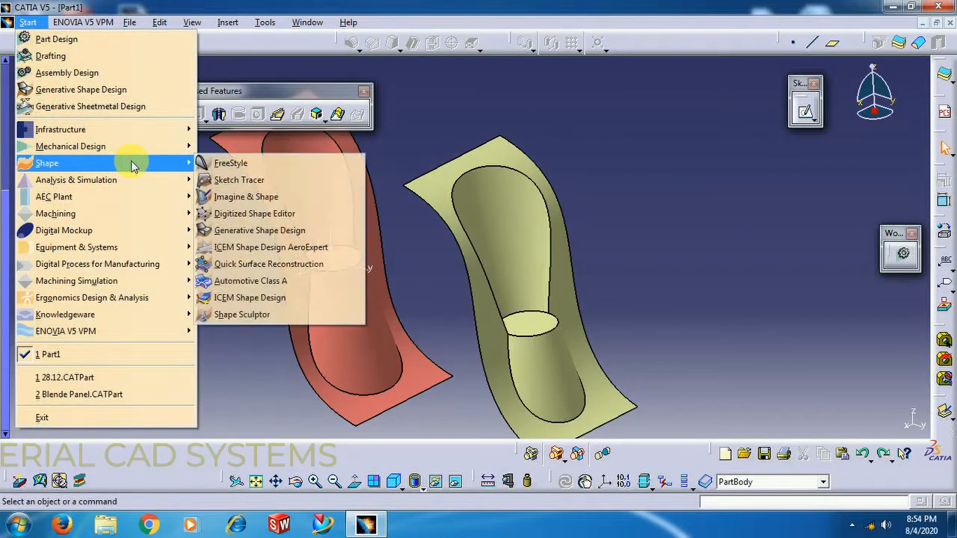
click(246, 230)
Change the fill colour of the joined surface Join.2 to blue in its graphic properties.
middle_drag(240, 359, 306, 359)
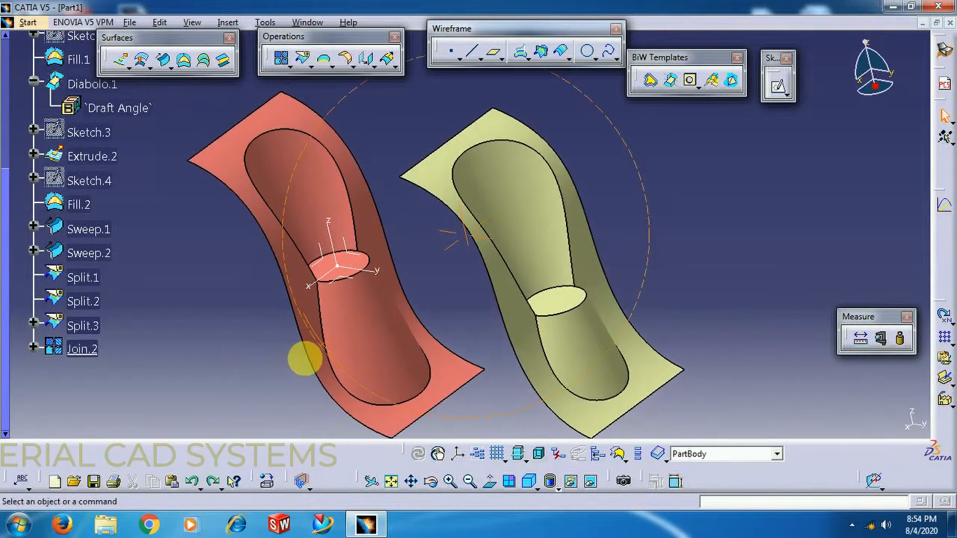
middle_drag(171, 294, 202, 277)
click(97, 350)
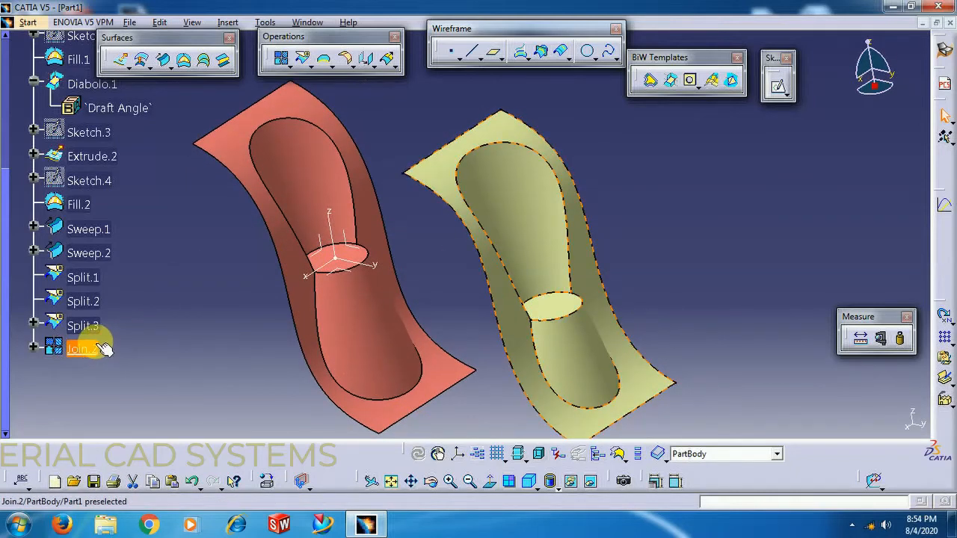
right_click(88, 345)
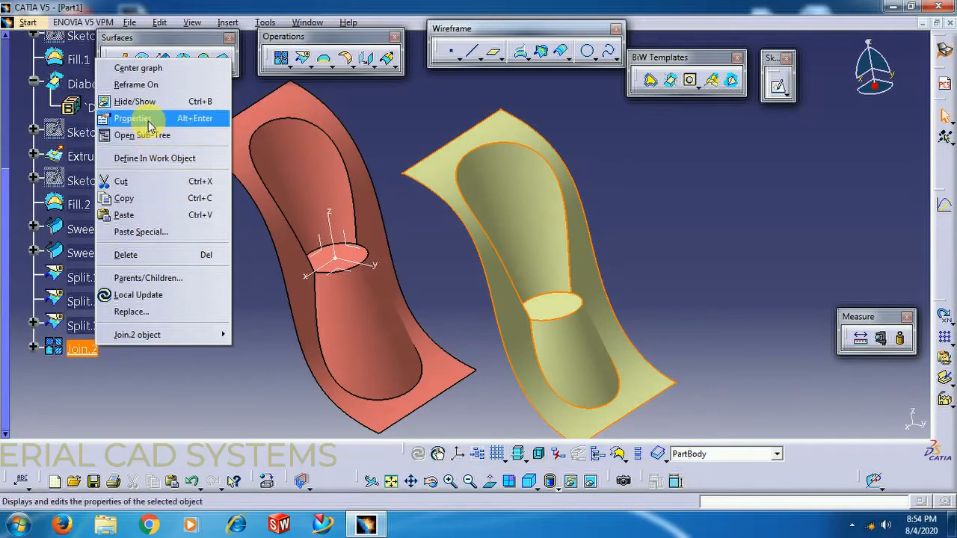
click(149, 127)
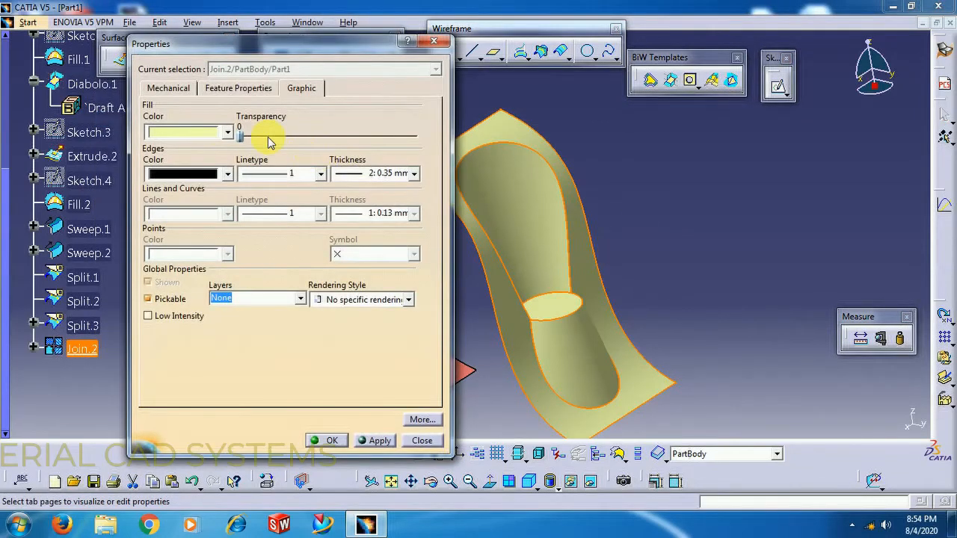
click(189, 132)
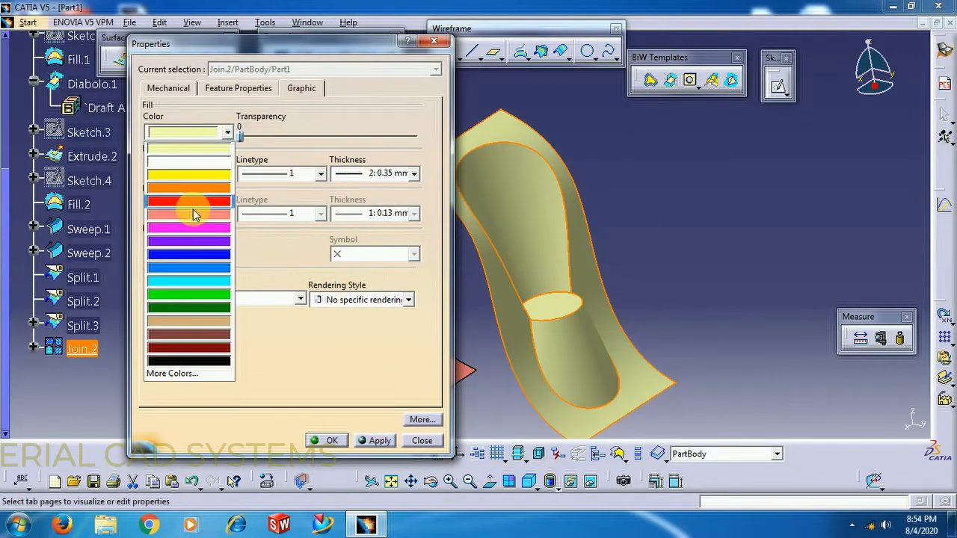
click(192, 269)
click(340, 442)
Hide all axis systems in the part.
middle_drag(530, 199, 572, 164)
click(265, 23)
mouse_move(310, 137)
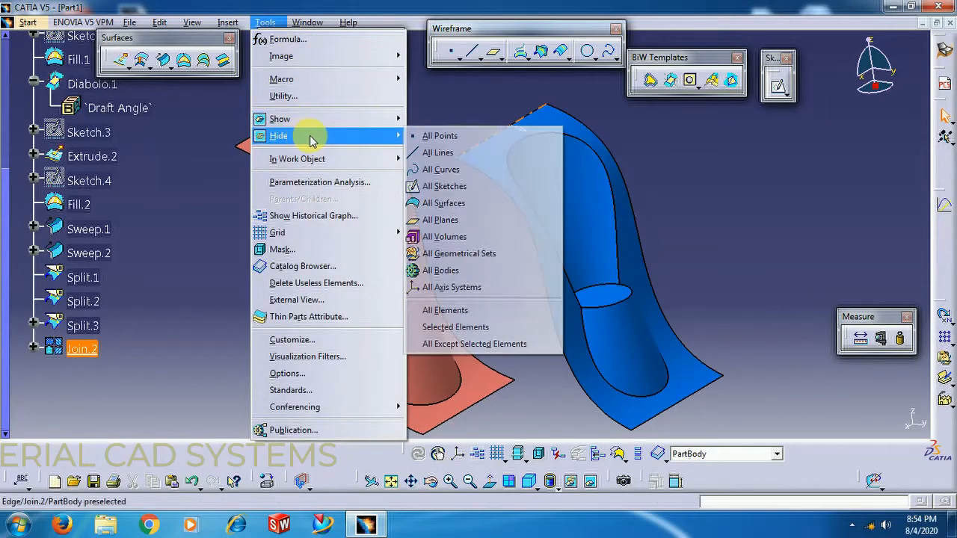
click(449, 287)
middle_drag(727, 215, 719, 200)
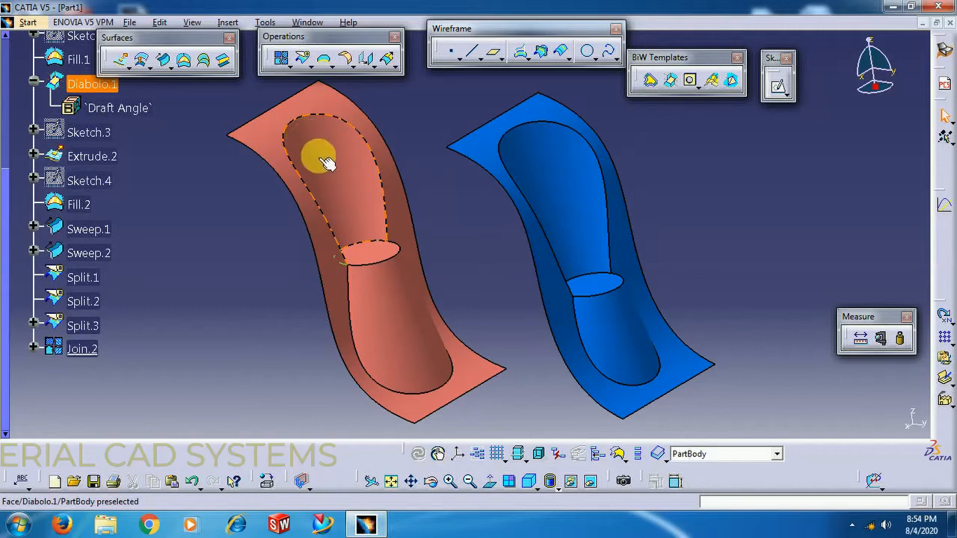
middle_drag(579, 196, 551, 213)
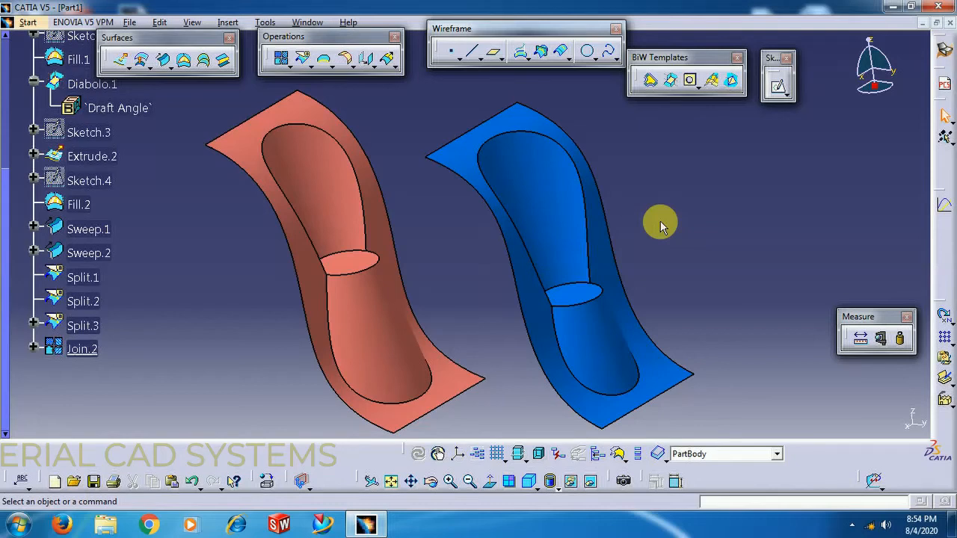
middle_drag(639, 192, 612, 197)
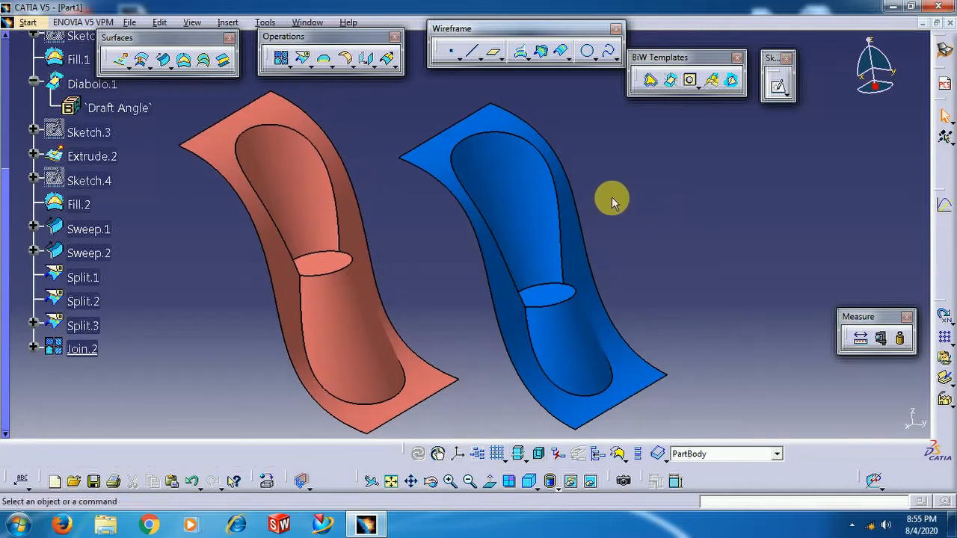